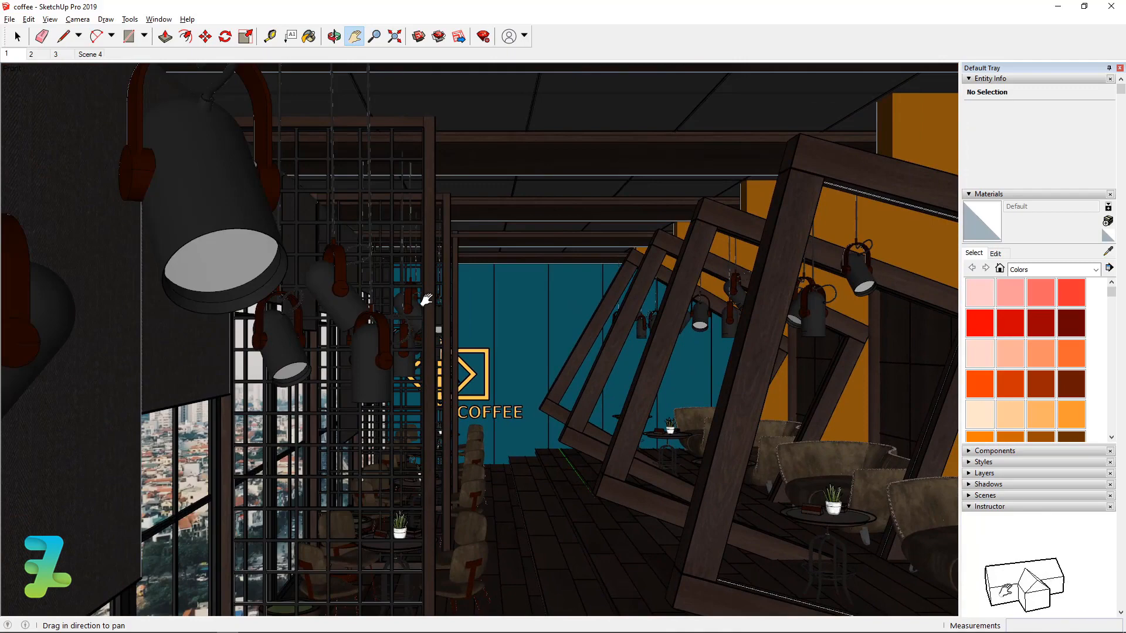
# - Examine the coffee shop model's interior around the tilted wooden frames, their light strips, the hanging lamps and the ceiling
pyautogui.scroll(1, 426, 300)
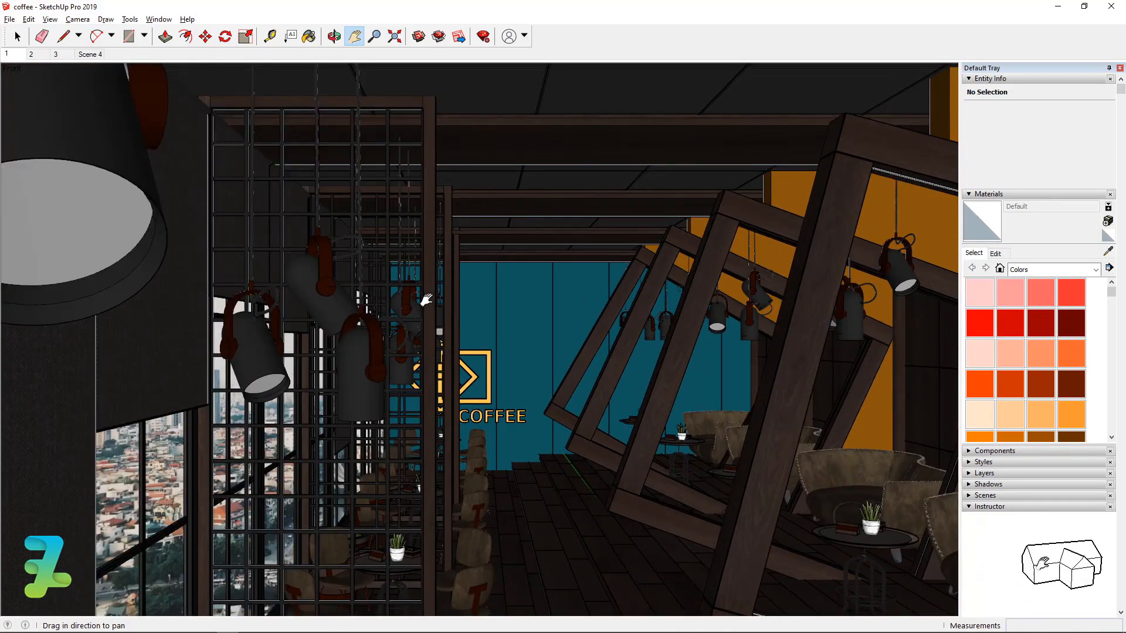
pyautogui.scroll(6, 426, 300)
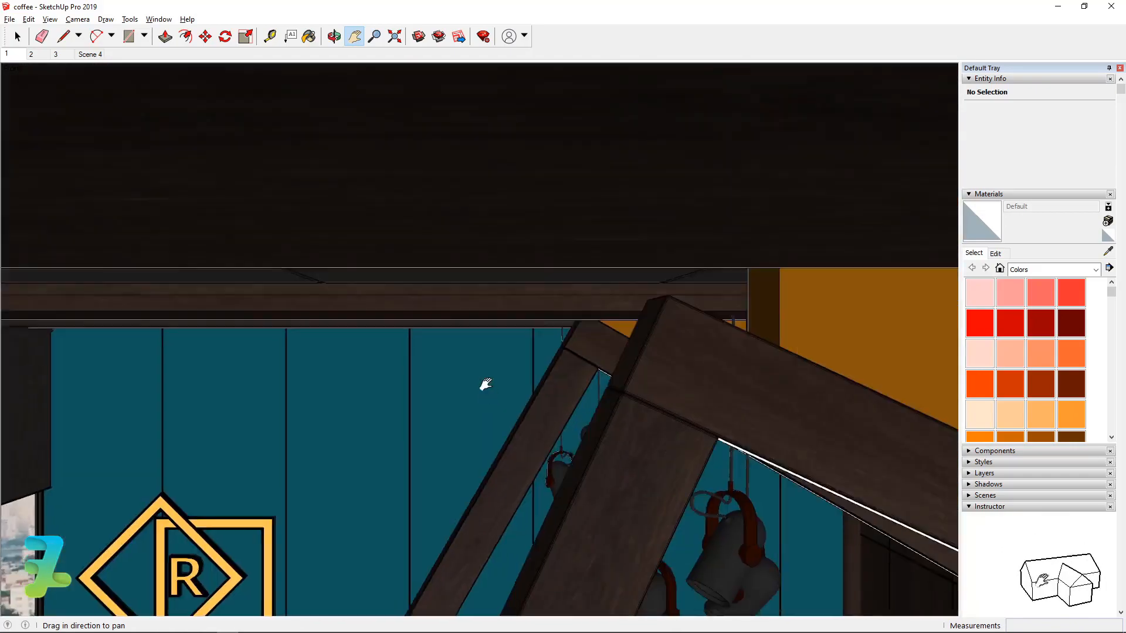
pyautogui.moveTo(485, 384)
pyautogui.mouseDown()
pyautogui.moveTo(430, 319)
pyautogui.moveTo(336, 296)
pyautogui.moveTo(476, 373)
pyautogui.mouseUp()
pyautogui.click(334, 37)
pyautogui.moveTo(222, 176); pyautogui.dragTo(872, 311)
pyautogui.scroll(6, 704, 305)
pyautogui.click(354, 36)
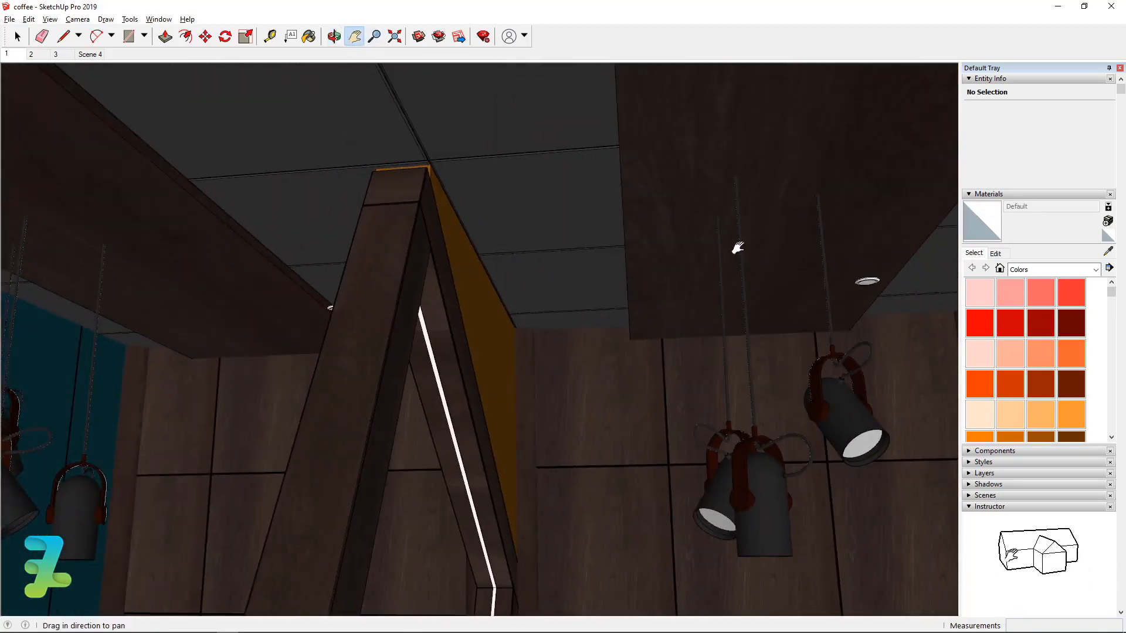
pyautogui.moveTo(736, 246); pyautogui.dragTo(432, 269)
pyautogui.scroll(5, 465, 422)
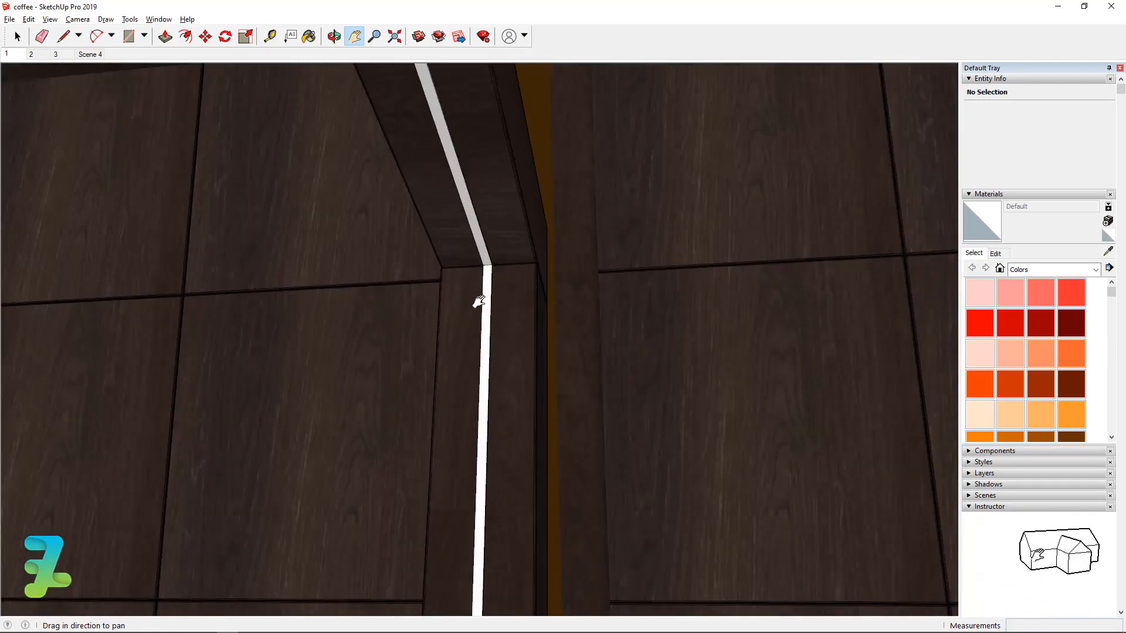
pyautogui.scroll(-6, 479, 302)
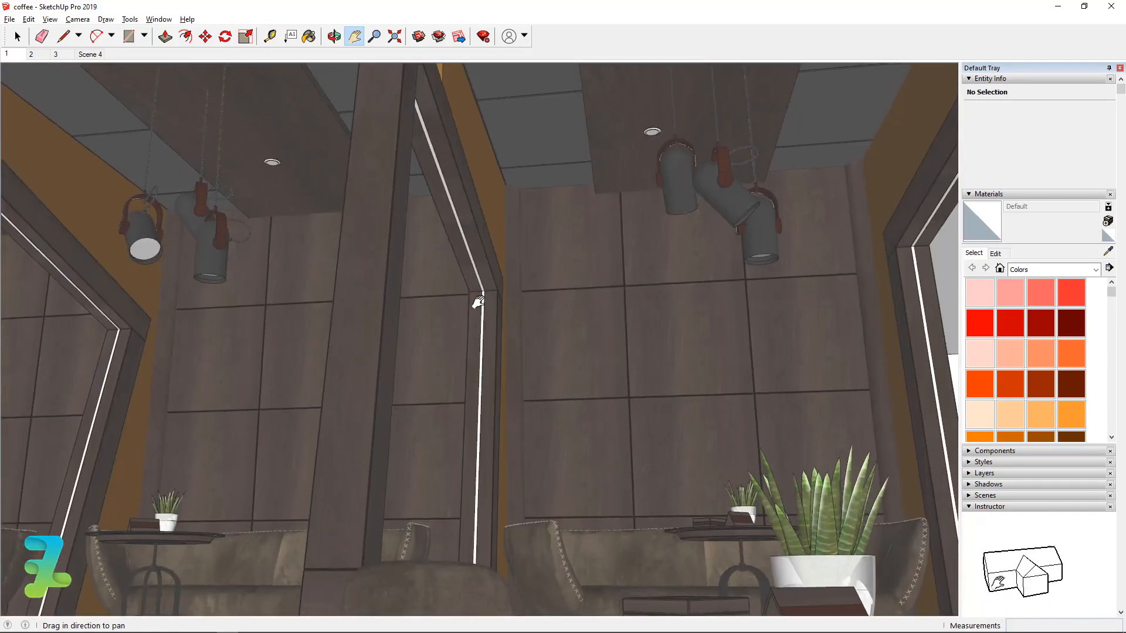
pyautogui.scroll(5, 479, 301)
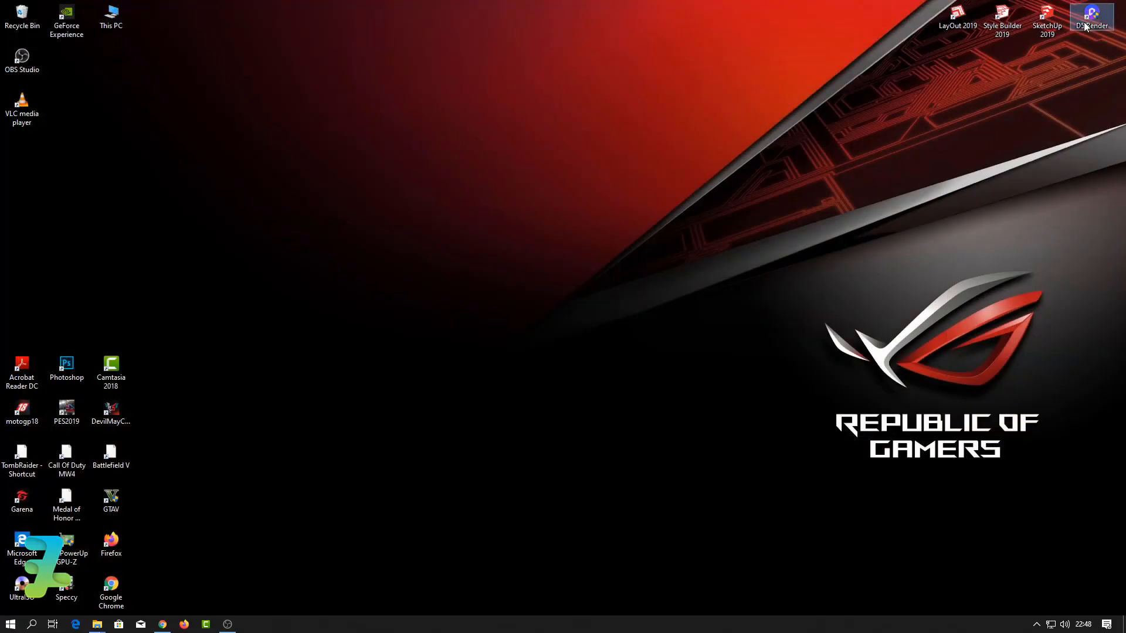
# - Launch D5 Render, create a new project from the SketchUp model in the 2696 Interior Coffee Room download folder, and maximize the window
pyautogui.doubleClick(1091, 15)
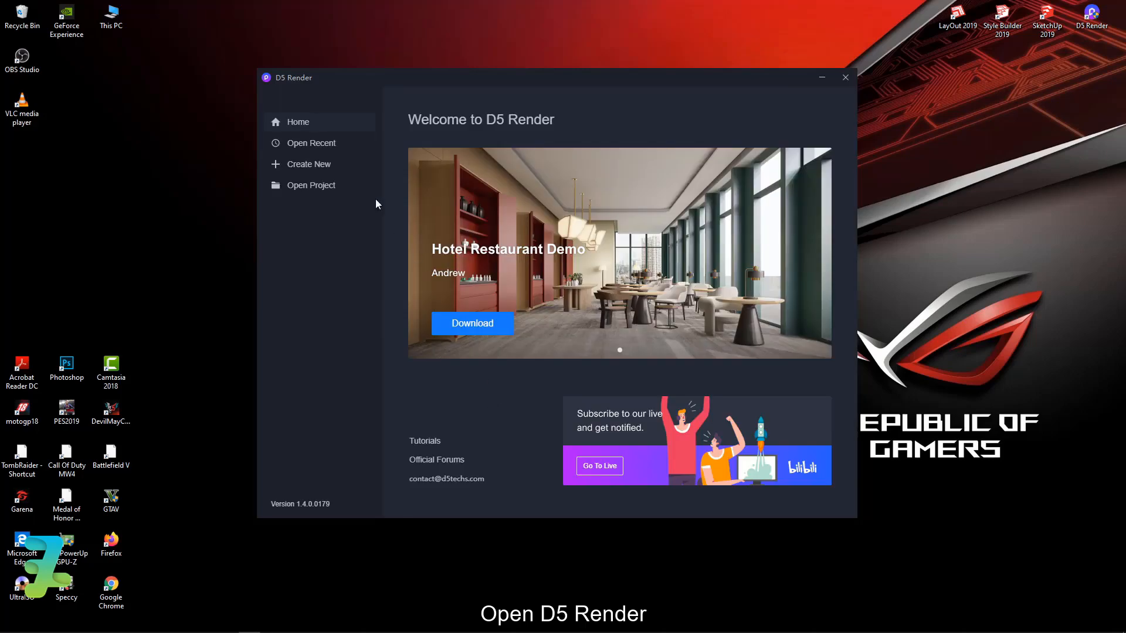
pyautogui.click(337, 166)
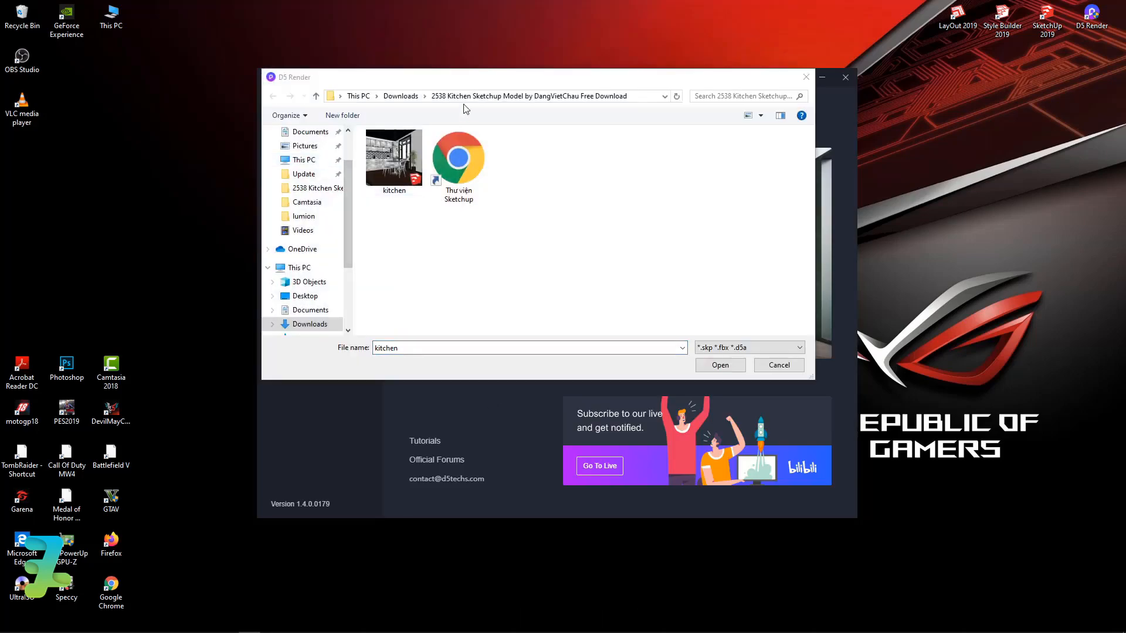
pyautogui.click(401, 96)
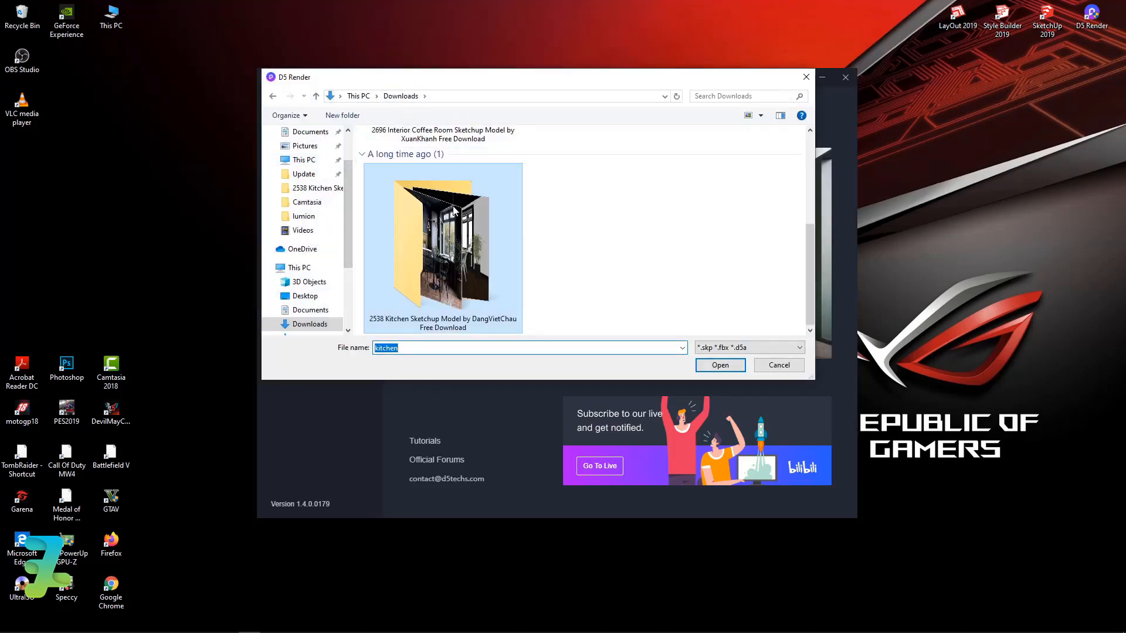
pyautogui.scroll(2, 453, 209)
pyautogui.doubleClick(456, 157)
pyautogui.doubleClick(411, 176)
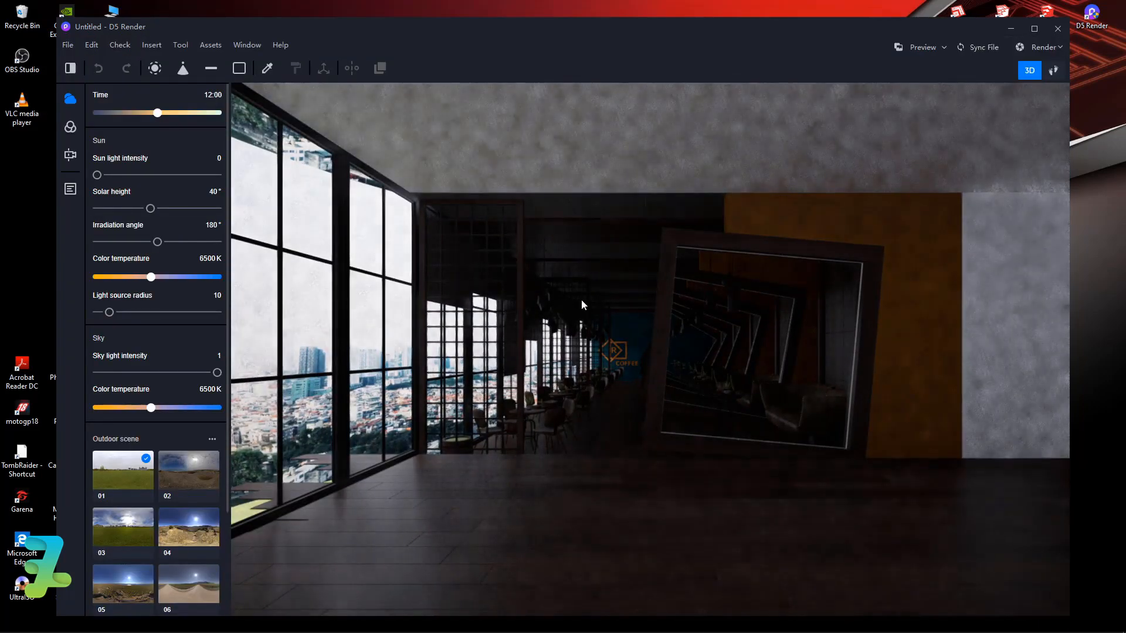
pyautogui.click(1034, 28)
# - Review the imported scenes SU_1, SU_2, SU_3 and SU_Scene 4, then return to SU_1
pyautogui.click(1108, 53)
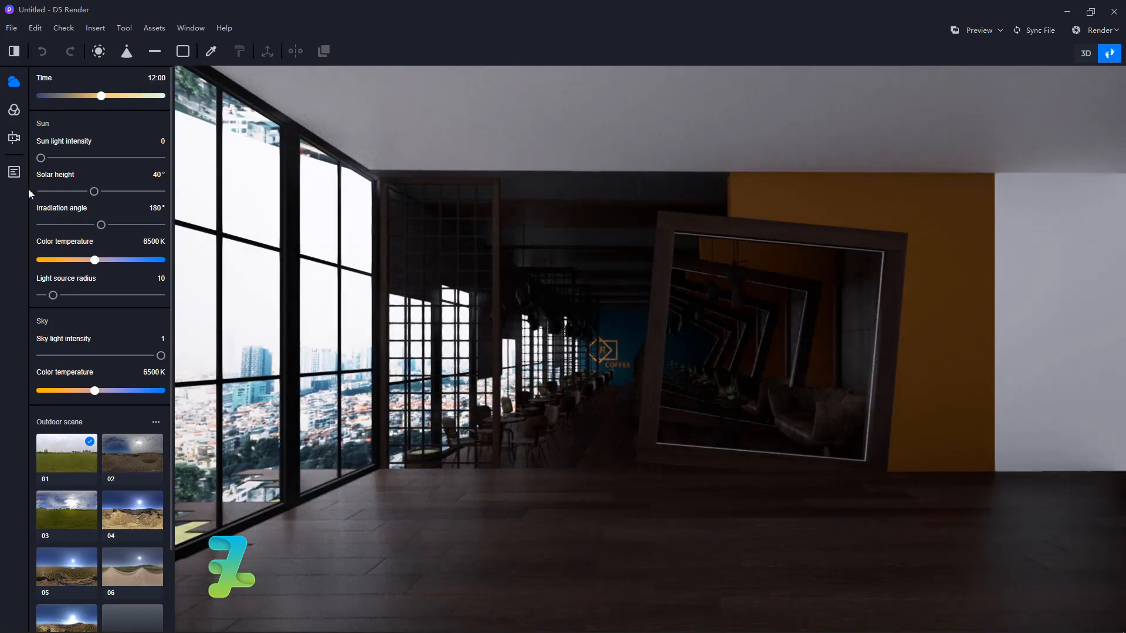
pyautogui.click(14, 172)
pyautogui.click(59, 104)
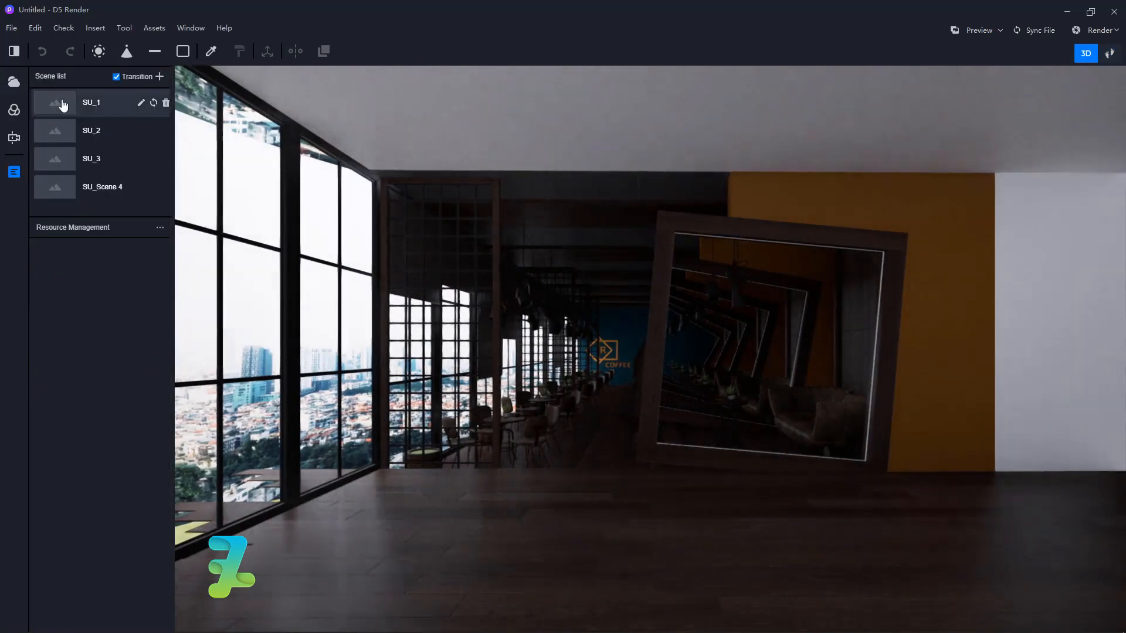
pyautogui.click(54, 139)
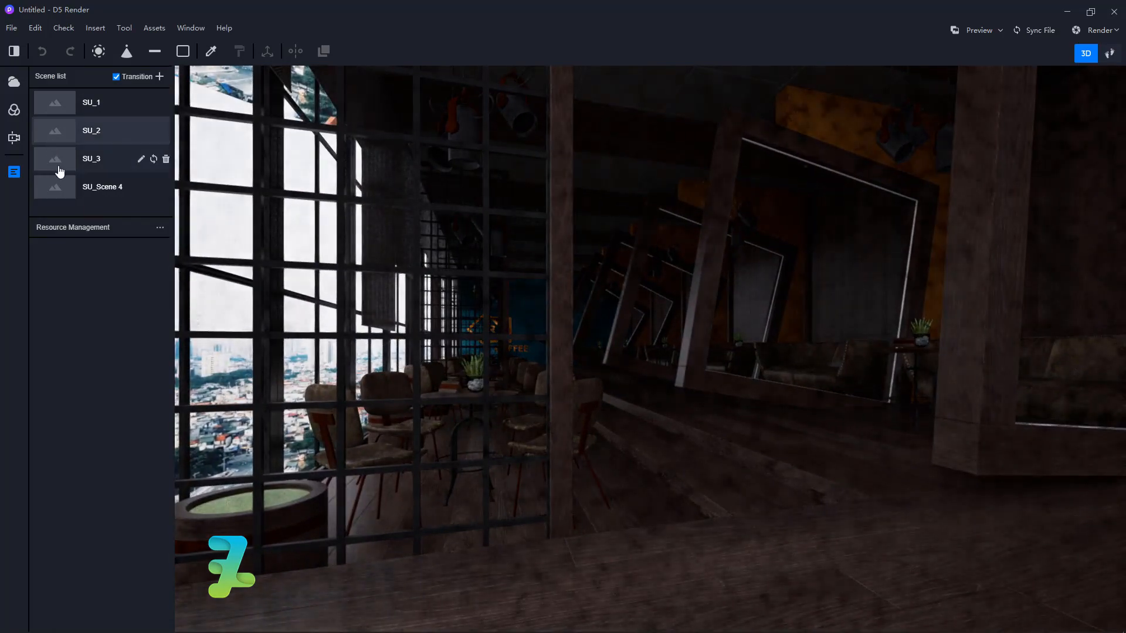
pyautogui.click(60, 170)
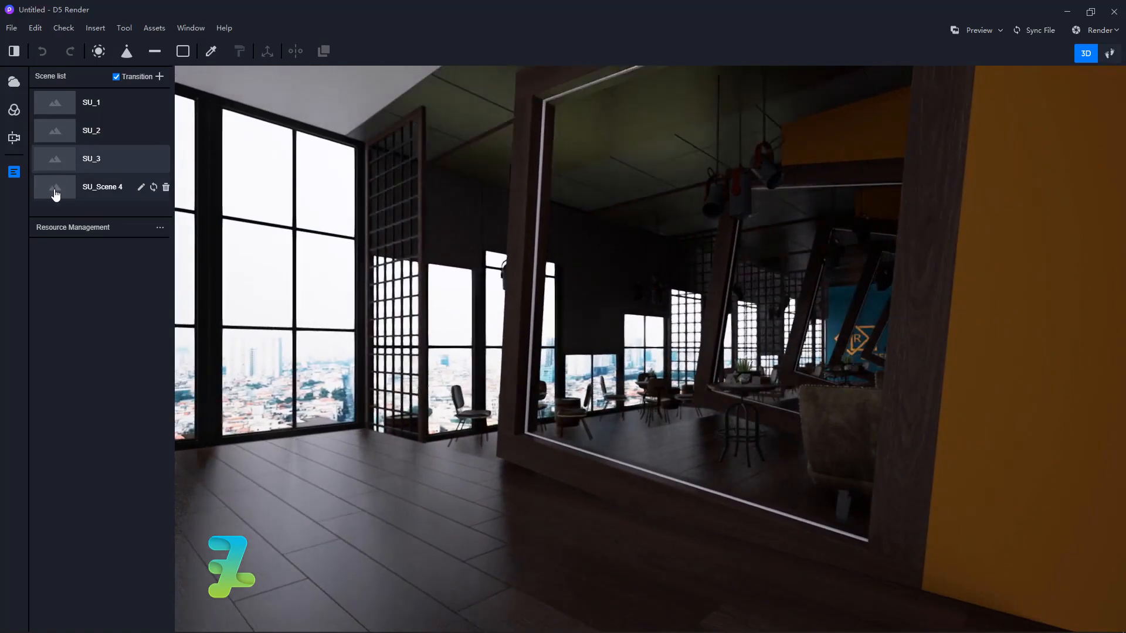
pyautogui.click(56, 192)
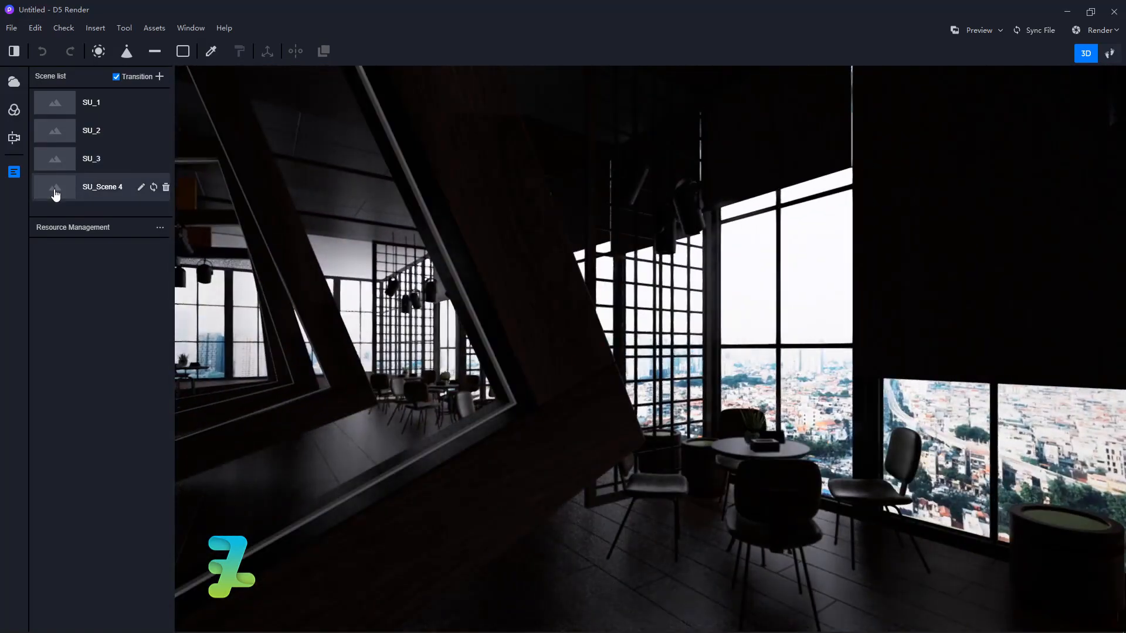
pyautogui.click(61, 113)
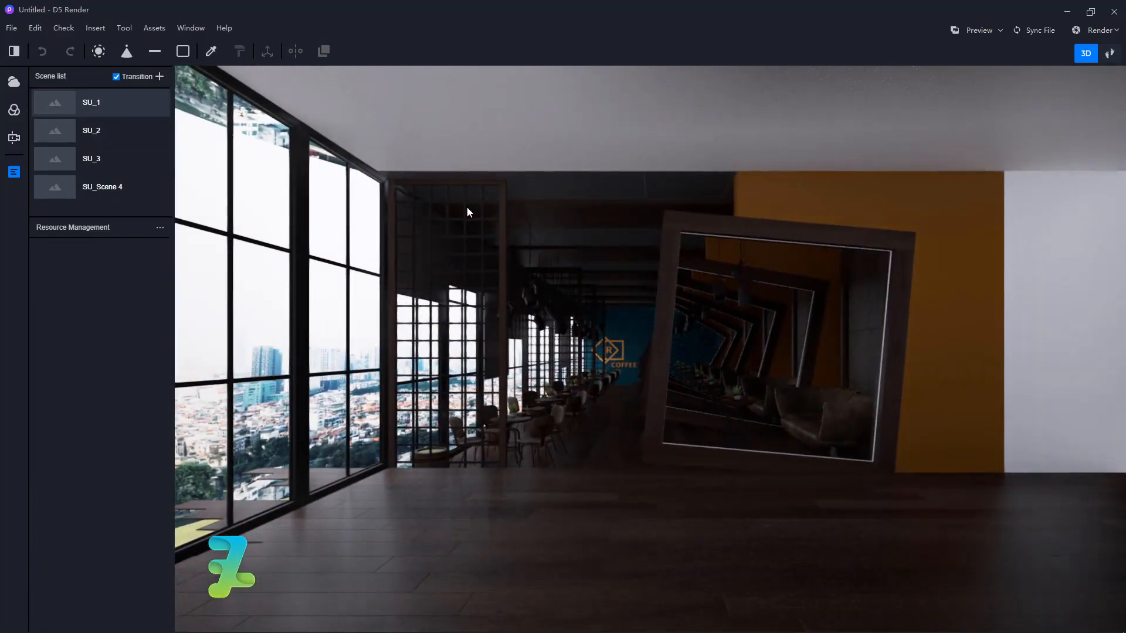
pyautogui.scroll(5, 507, 255)
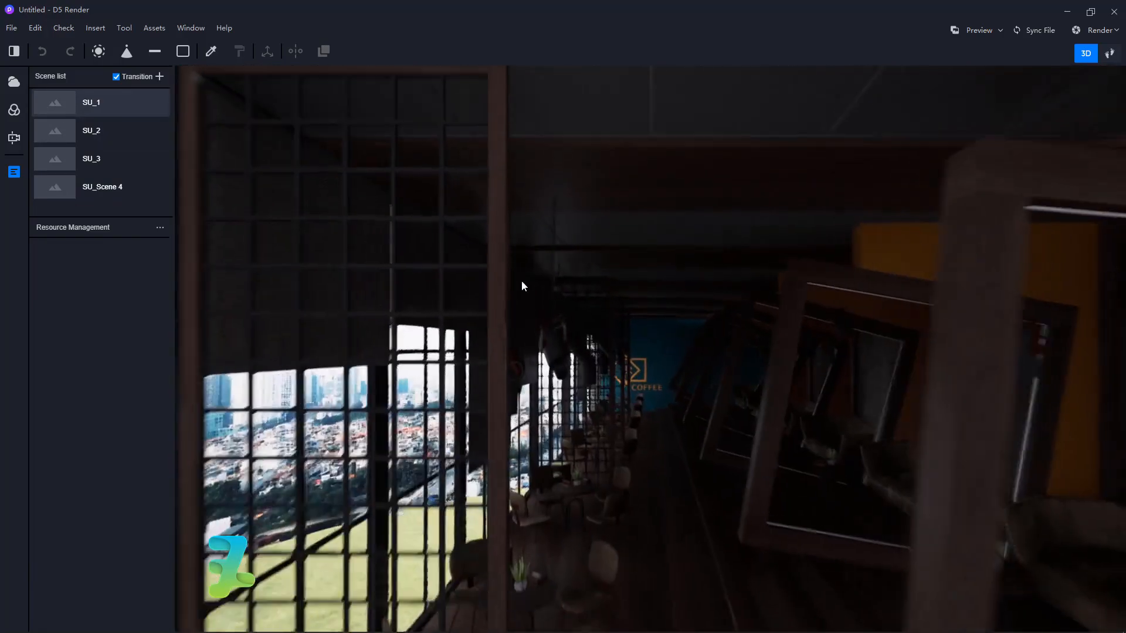
pyautogui.scroll(-4, 553, 300)
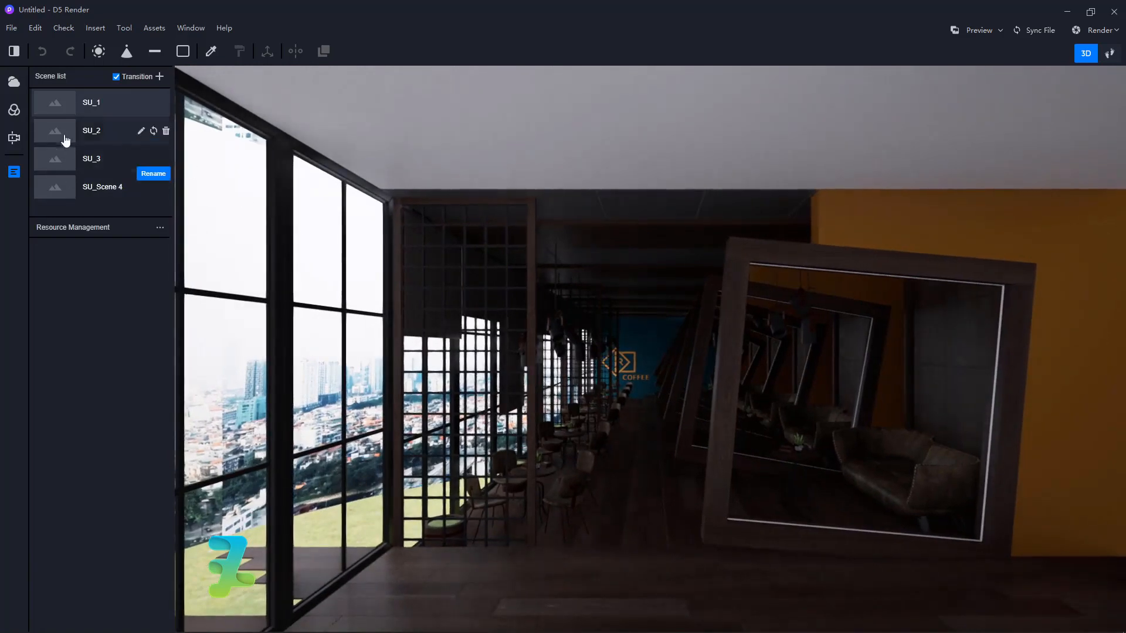
pyautogui.click(55, 113)
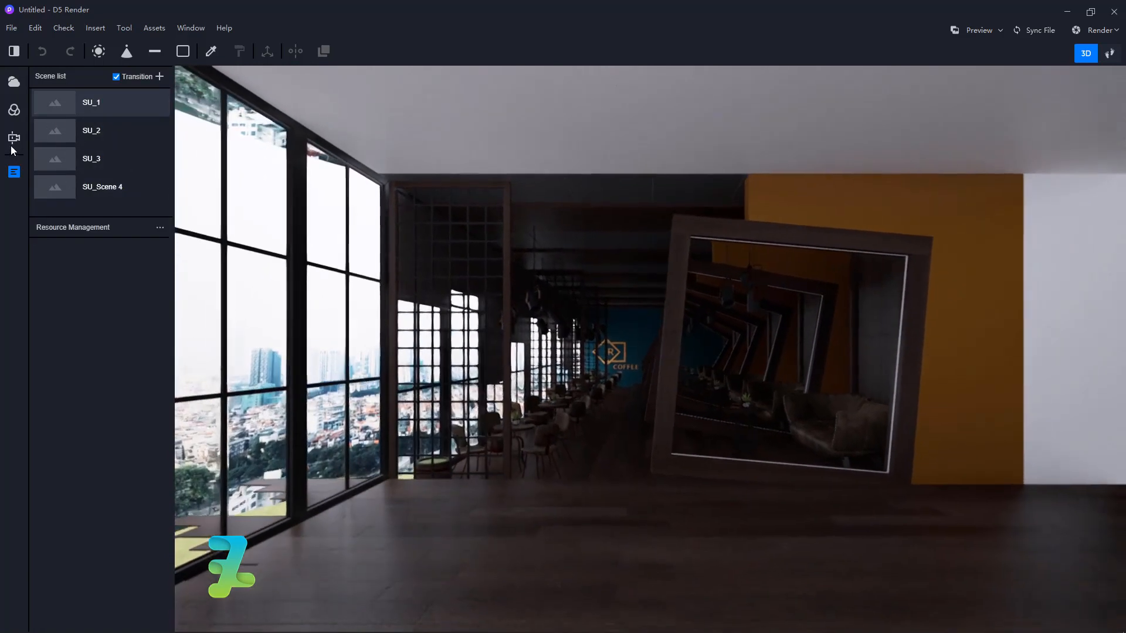
# - Set the camera to Two-Point Perspectives with a 72° field of view
pyautogui.click(17, 140)
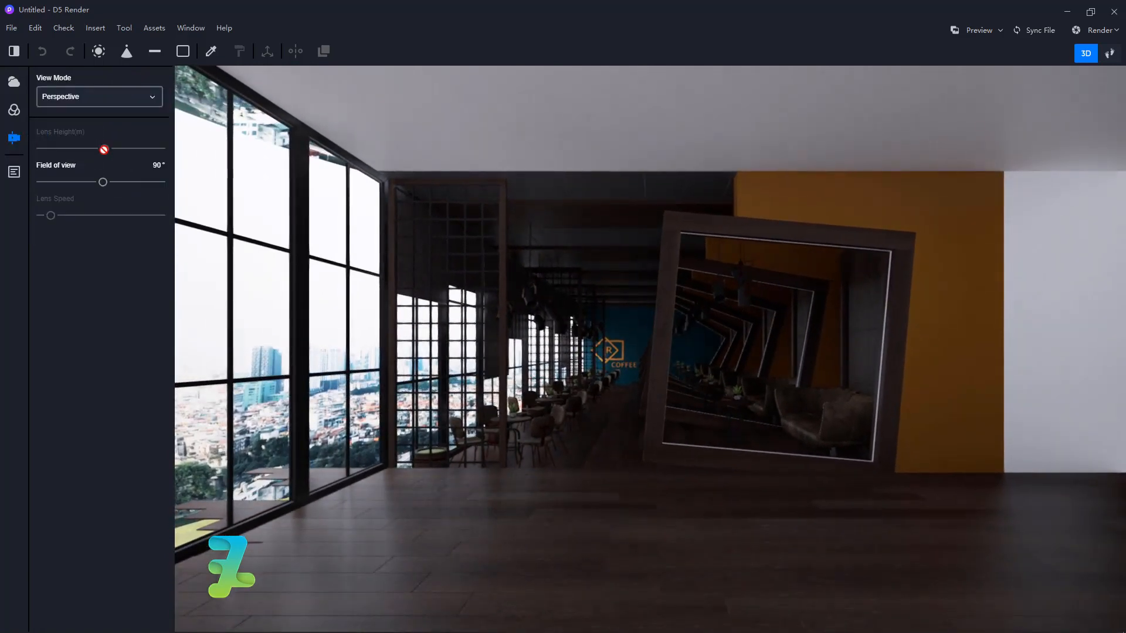
pyautogui.moveTo(103, 181)
pyautogui.mouseDown()
pyautogui.moveTo(75, 182)
pyautogui.moveTo(89, 181)
pyautogui.mouseUp()
pyautogui.click(75, 94)
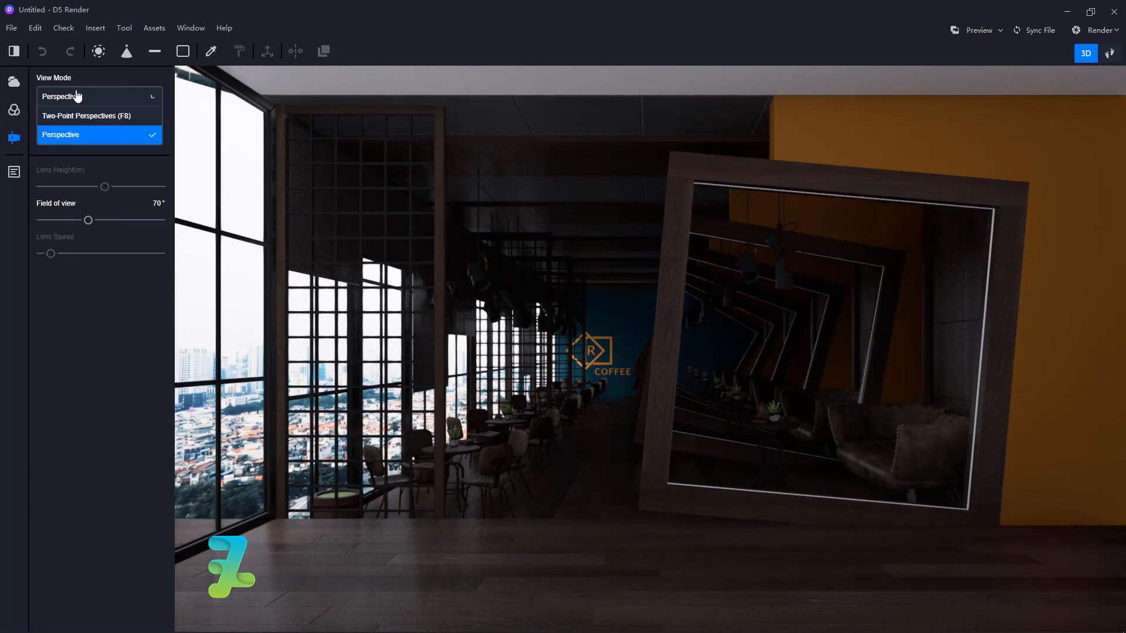
pyautogui.click(84, 117)
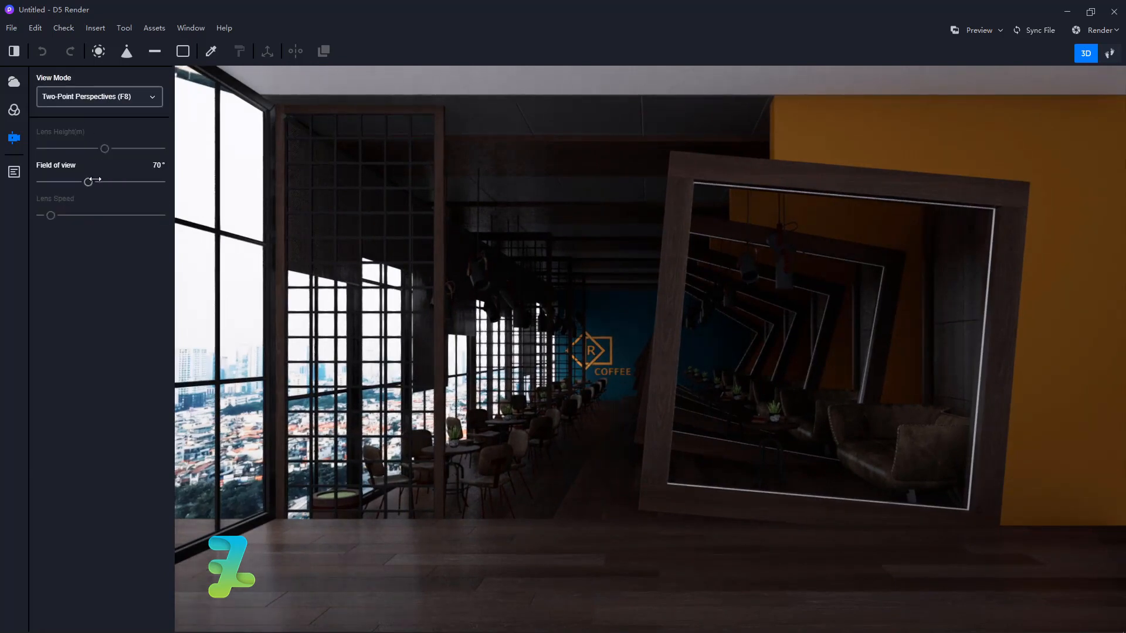
pyautogui.moveTo(89, 180); pyautogui.dragTo(90, 182)
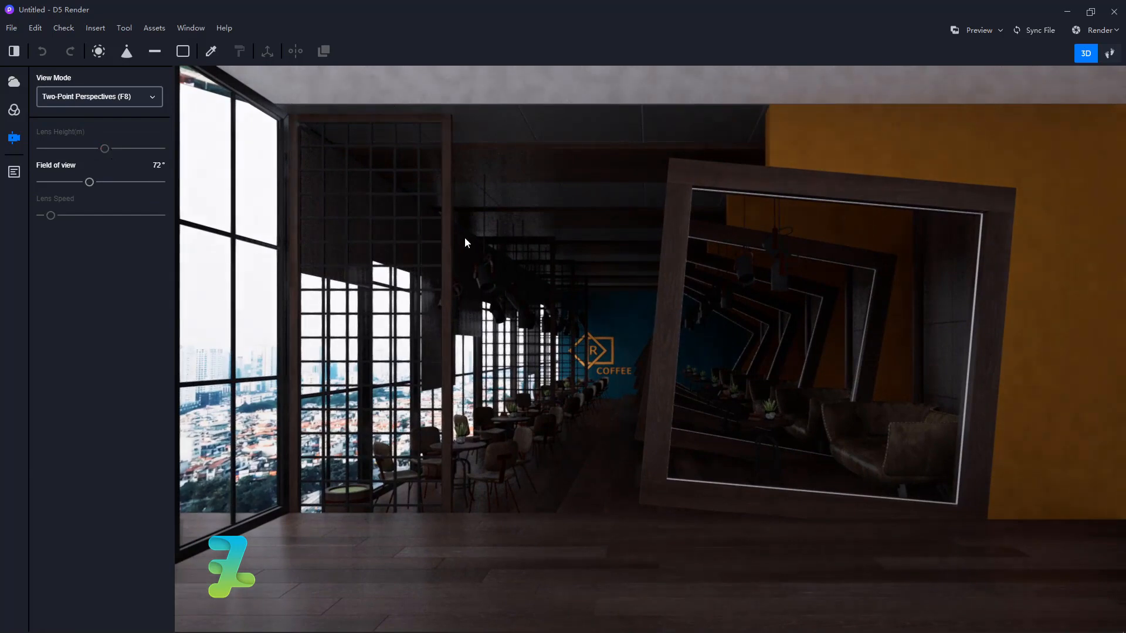
# - Reframe the camera in walk mode closer to the large tilted frame and seating area, and update scene SU_1 with that view
pyautogui.click(1109, 54)
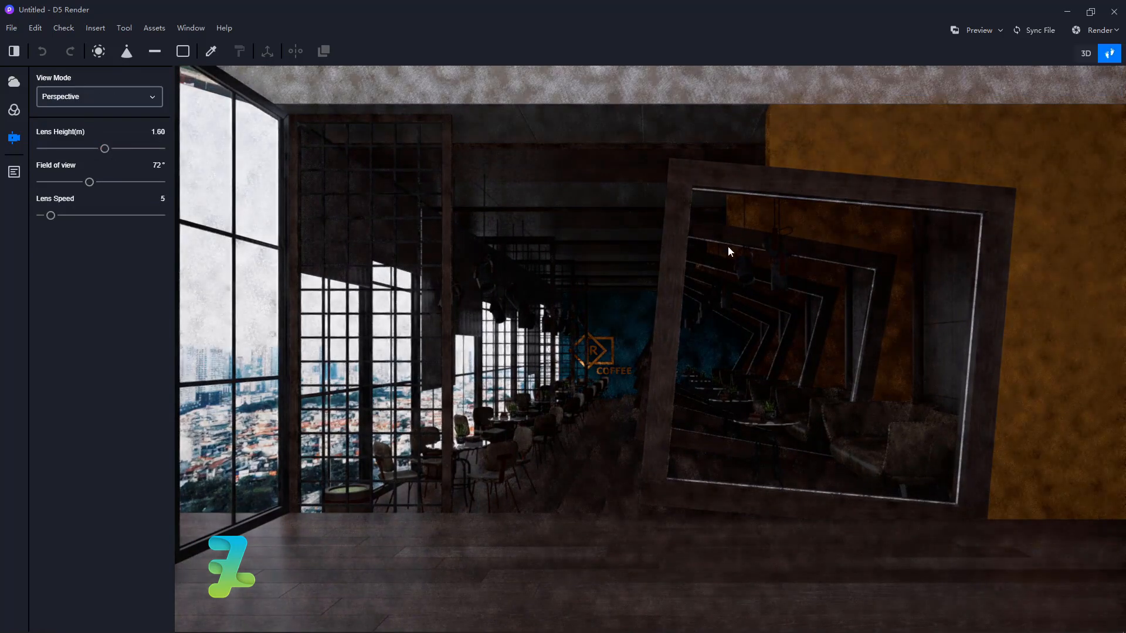
pyautogui.press('w')
pyautogui.moveTo(727, 246); pyautogui.dragTo(726, 233, button='right')
pyautogui.press('w')
pyautogui.press('s')
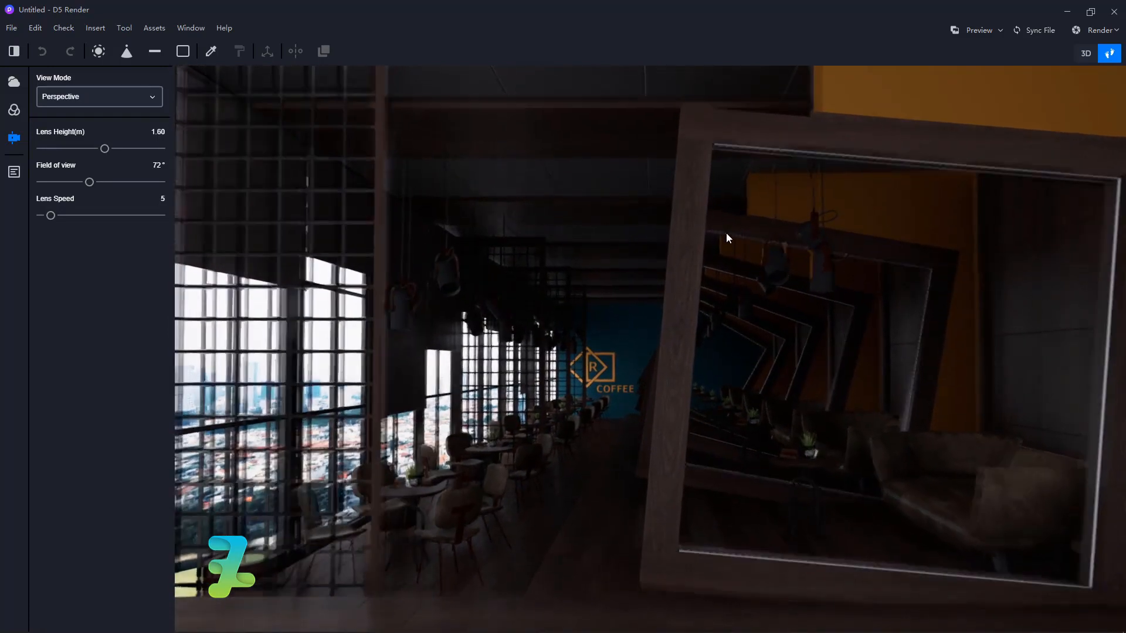
pyautogui.press('d')
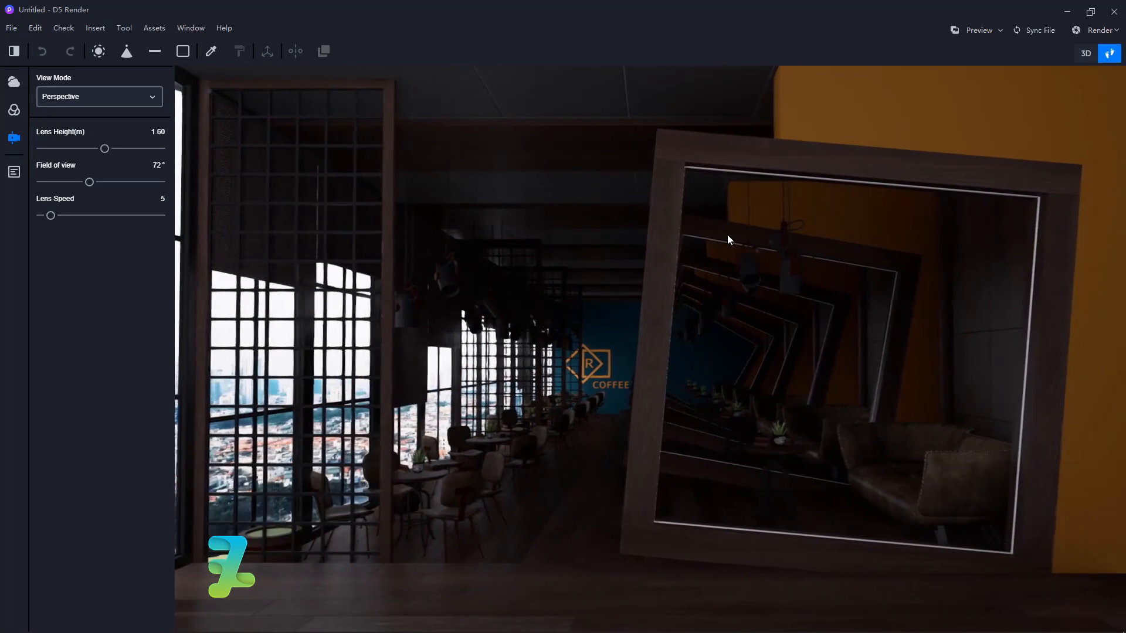
pyautogui.press('w')
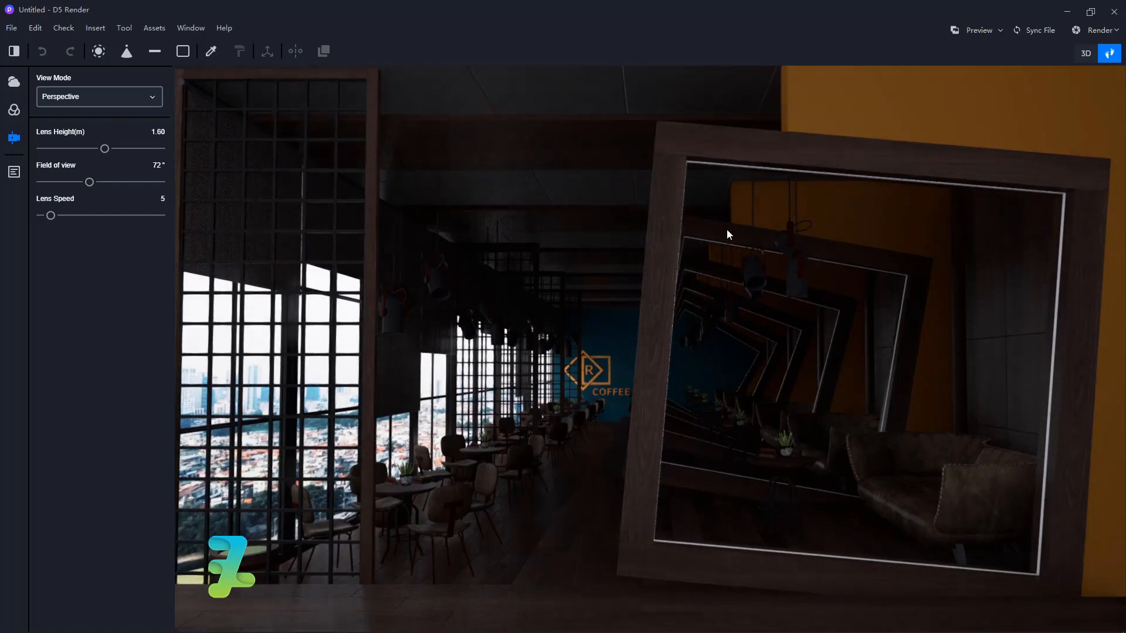
pyautogui.moveTo(727, 230); pyautogui.dragTo(736, 235, button='right')
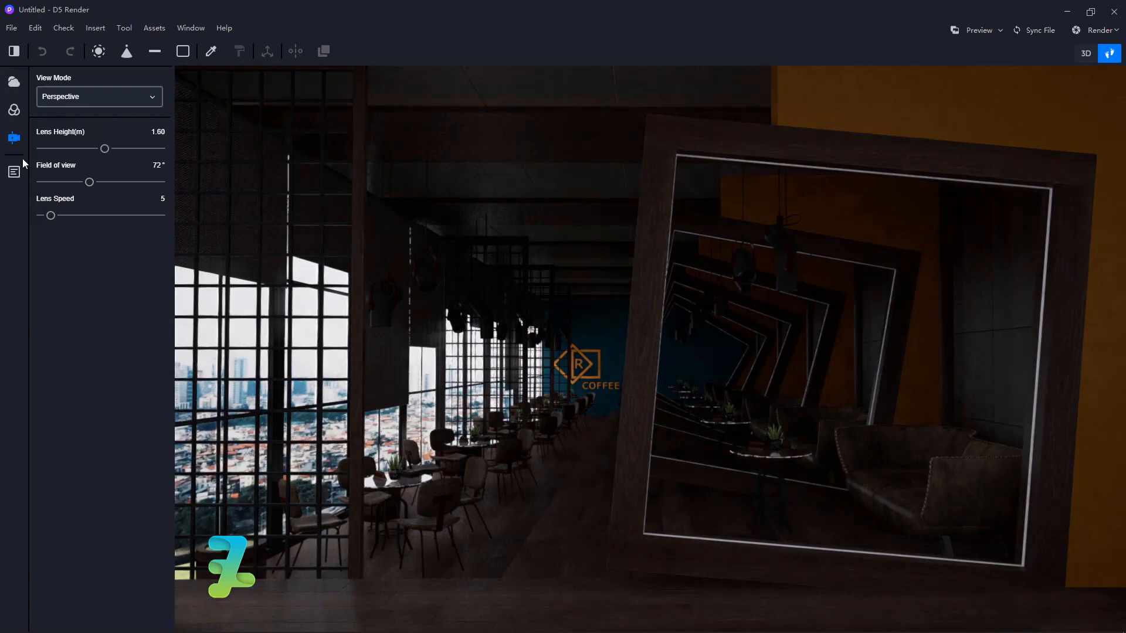
pyautogui.click(14, 172)
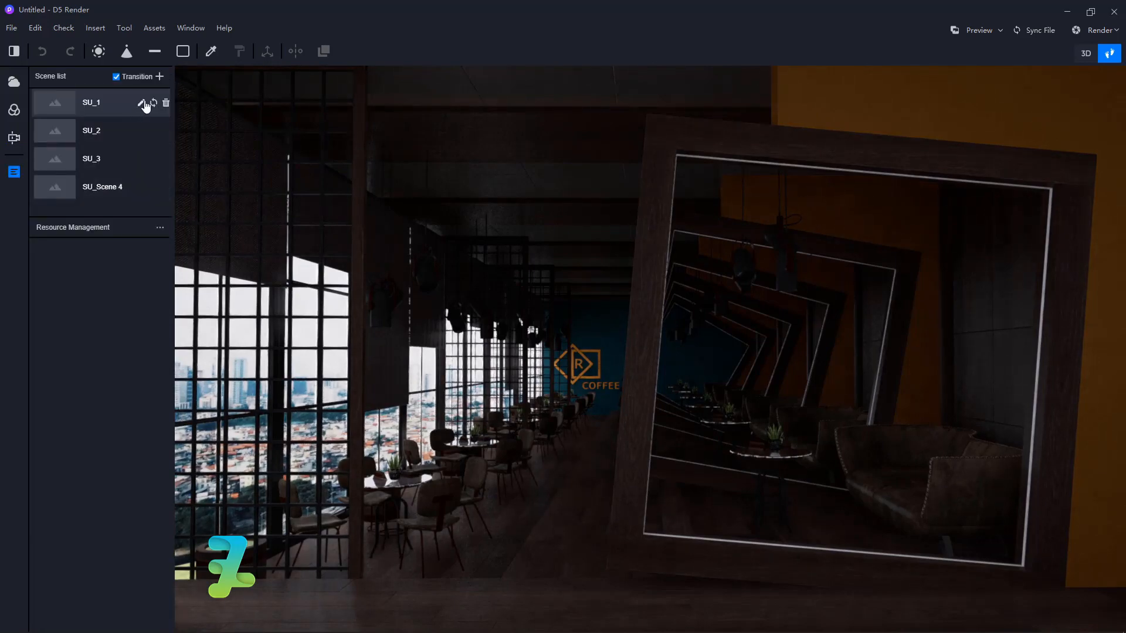
pyautogui.click(153, 103)
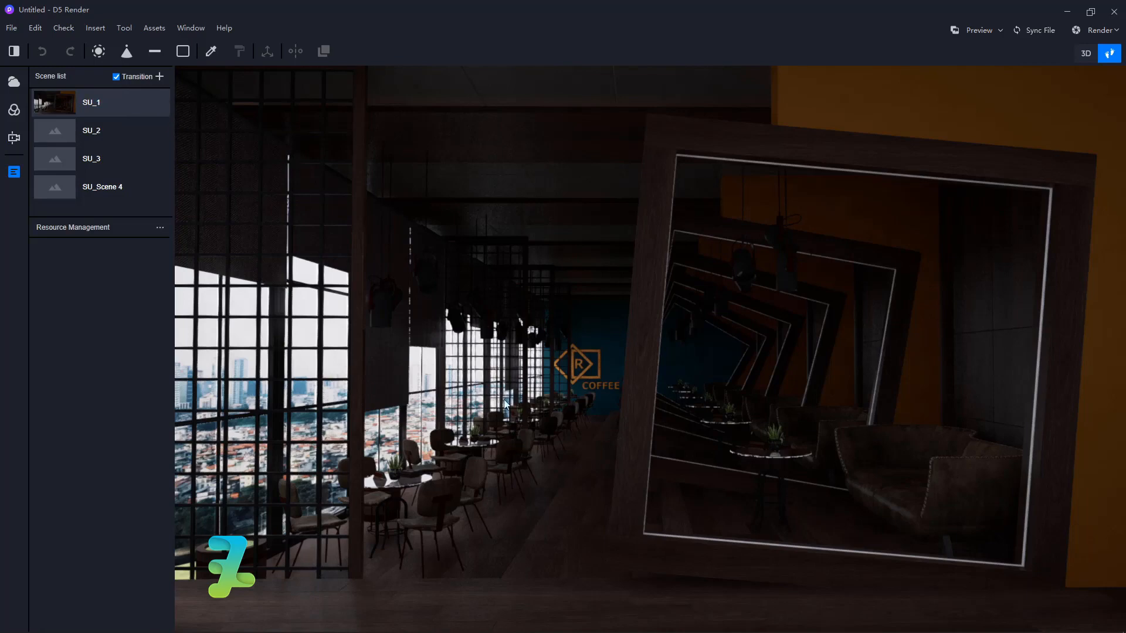
# - Set the sun light intensity to 0.62, solar height to 59°, irradiation angle to 273° and sun color temperature to 5800 K
pyautogui.click(15, 84)
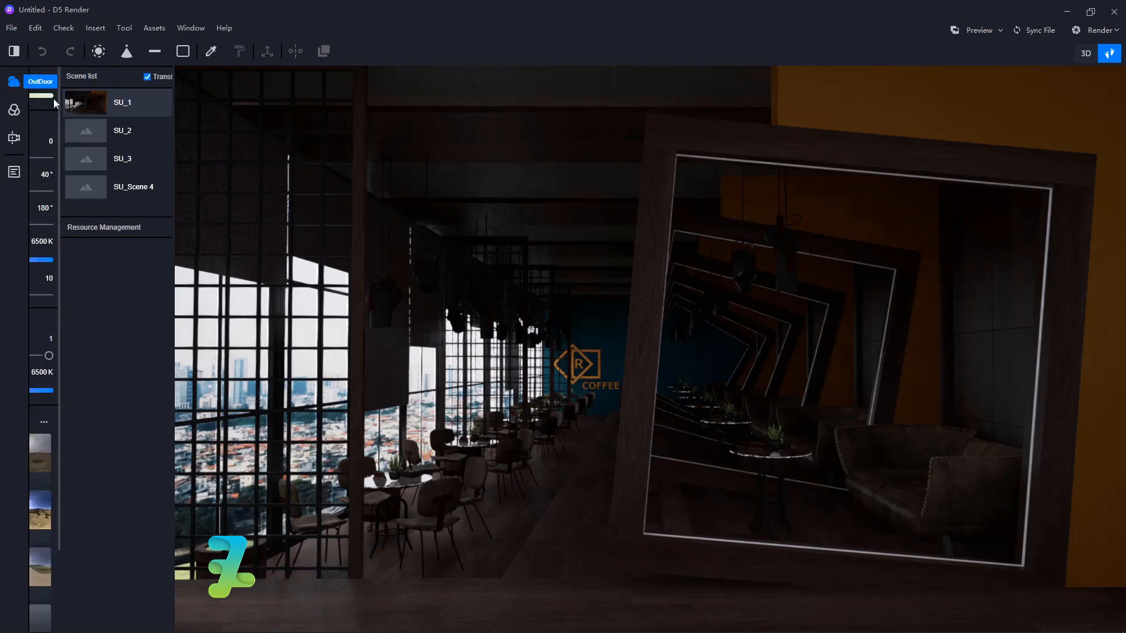
pyautogui.moveTo(83, 160); pyautogui.dragTo(145, 192)
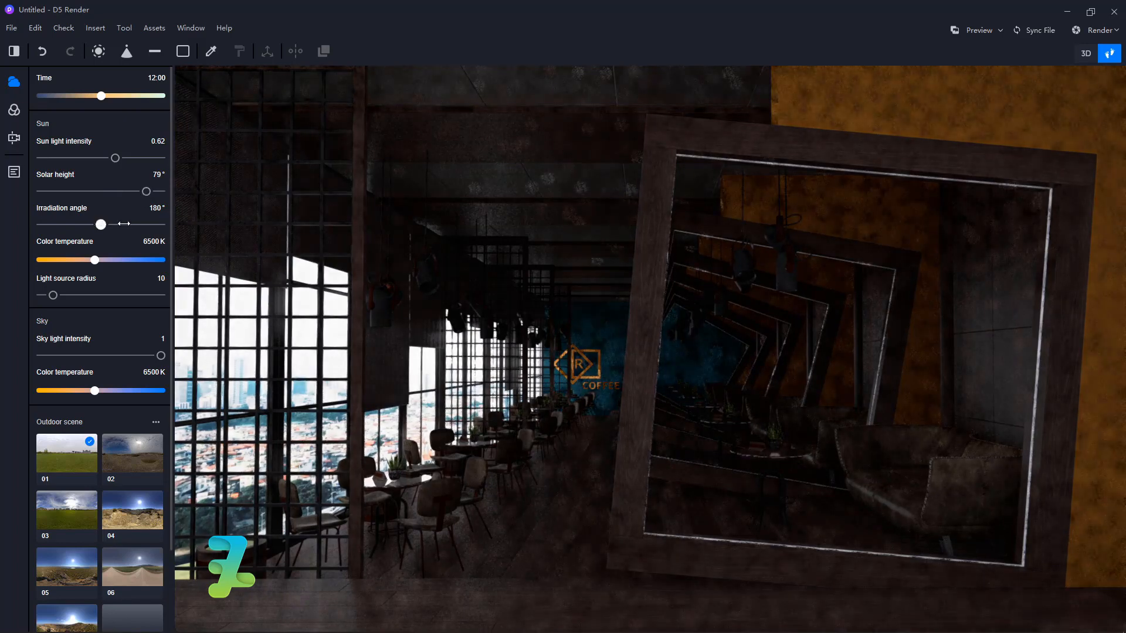
pyautogui.moveTo(101, 224); pyautogui.dragTo(120, 202)
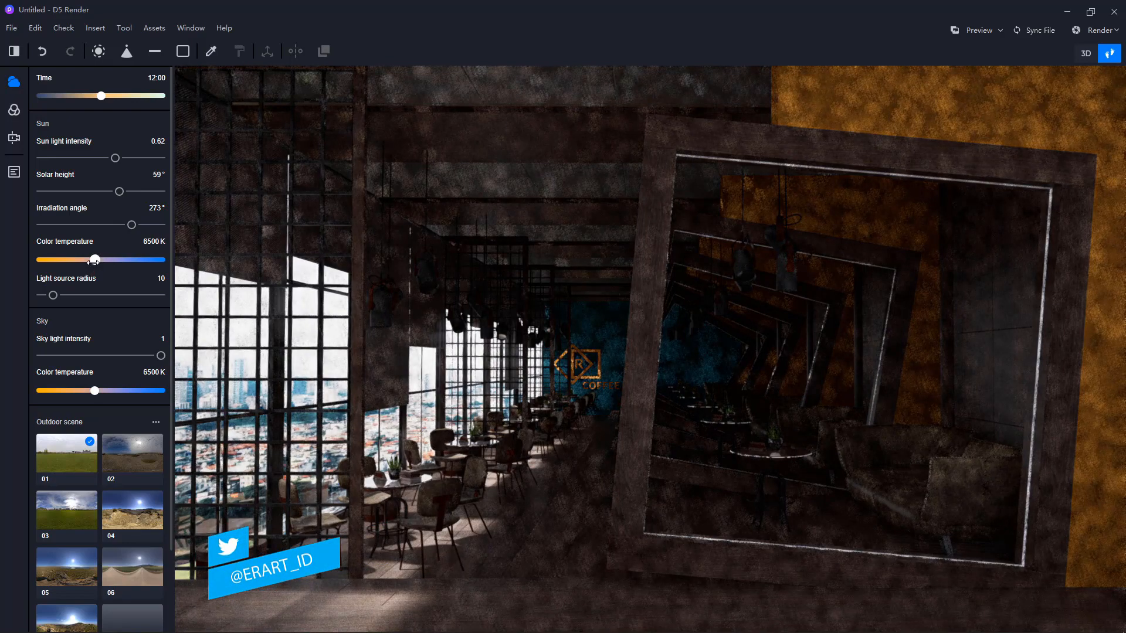
pyautogui.moveTo(94, 261); pyautogui.dragTo(90, 262)
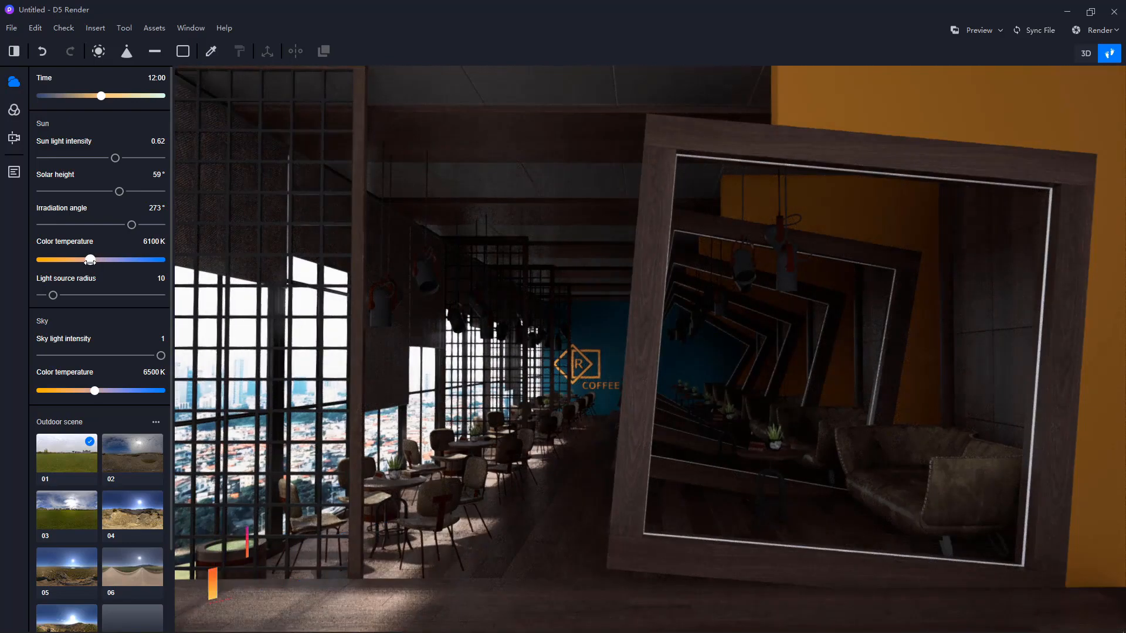
pyautogui.moveTo(89, 262); pyautogui.dragTo(86, 262)
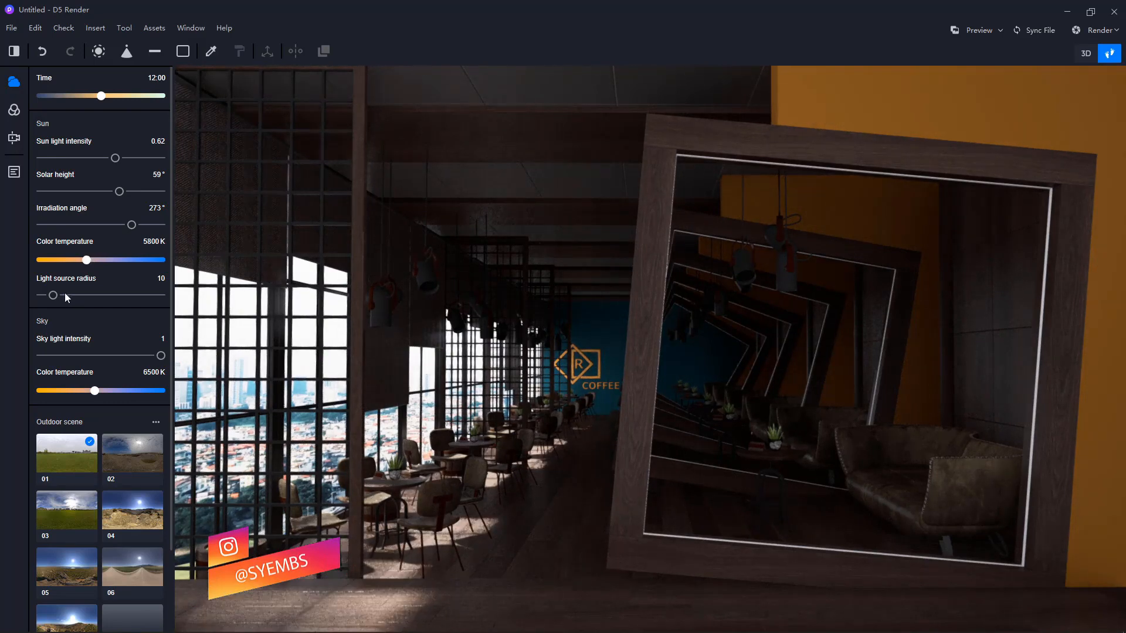
# - Set the sun's light source radius to 9.4 and update scene SU_1 with the new lighting
pyautogui.moveTo(52, 295); pyautogui.dragTo(45, 295)
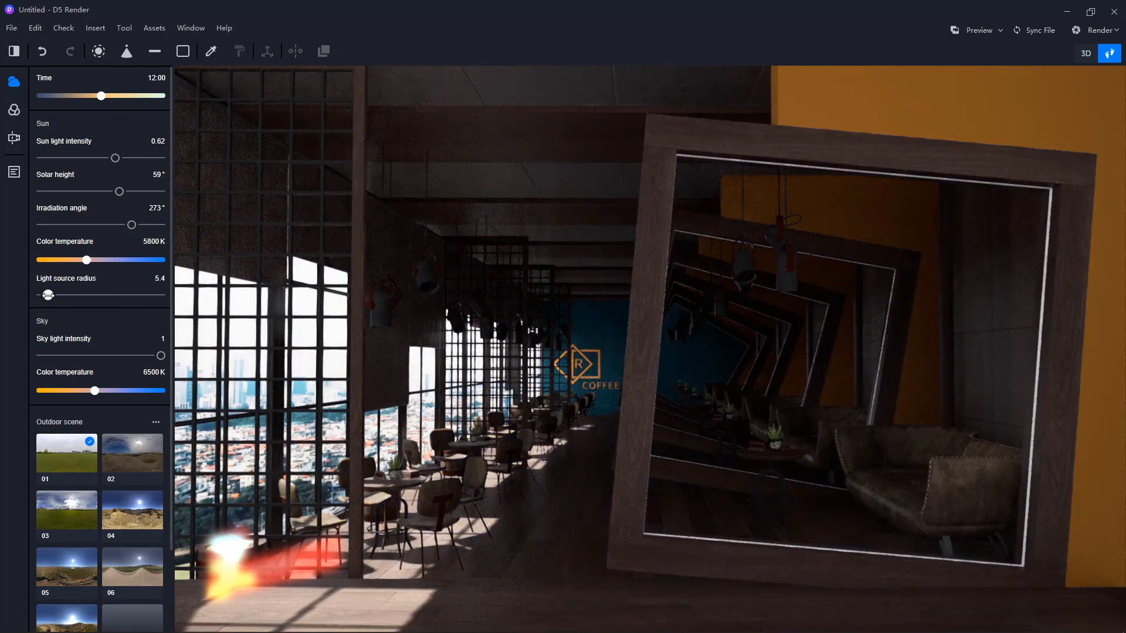
pyautogui.moveTo(46, 295); pyautogui.dragTo(53, 295)
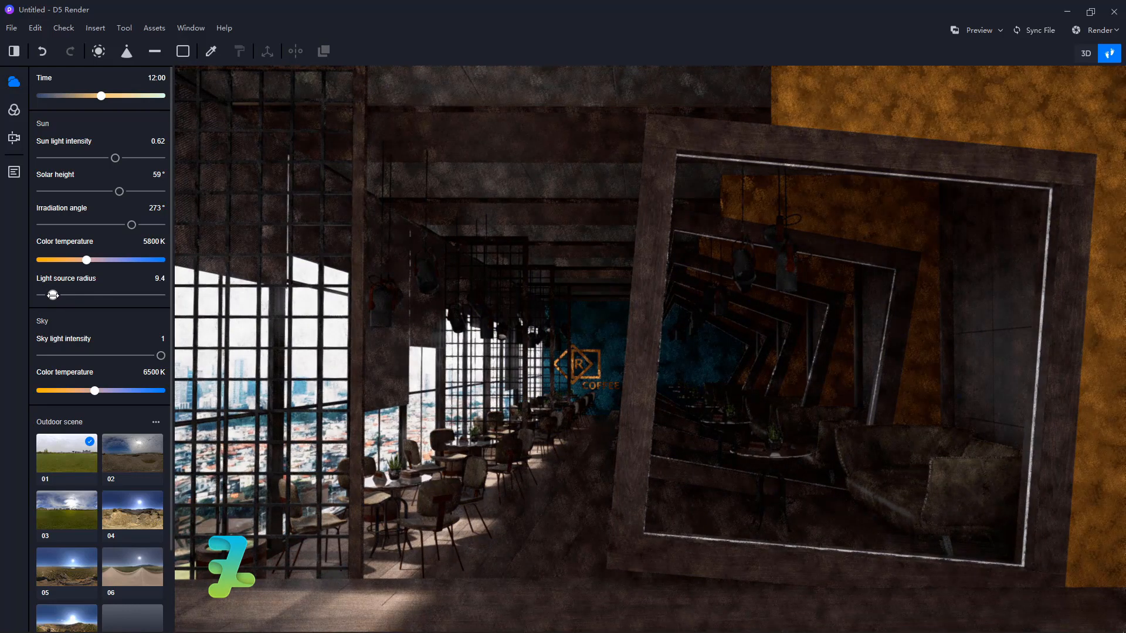
pyautogui.scroll(-1, 86, 287)
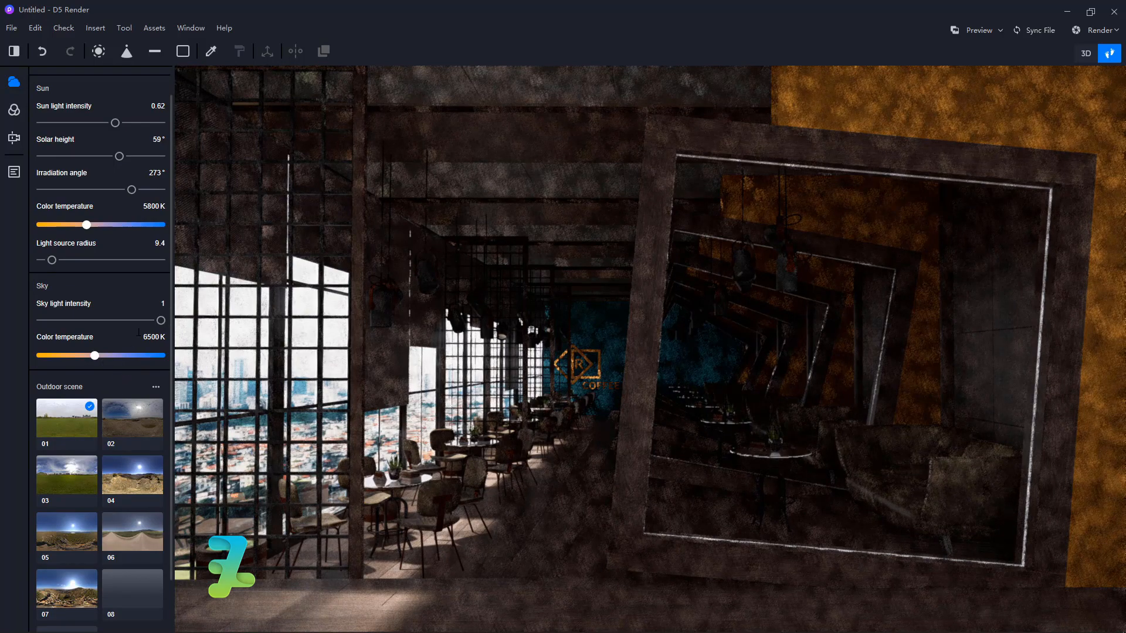
pyautogui.click(12, 174)
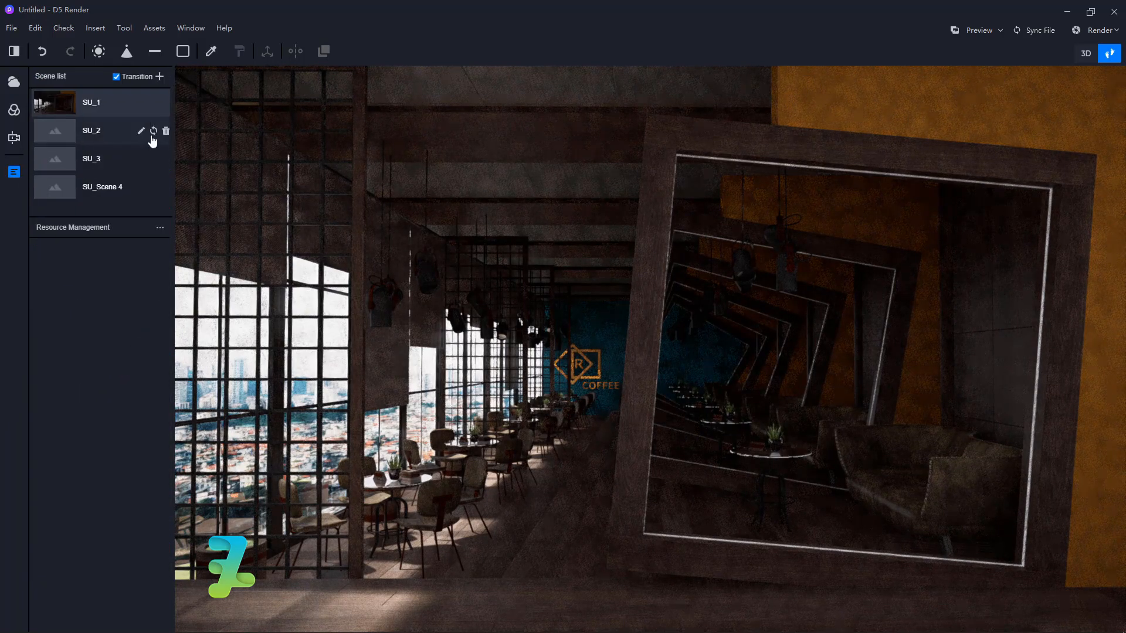
pyautogui.click(154, 105)
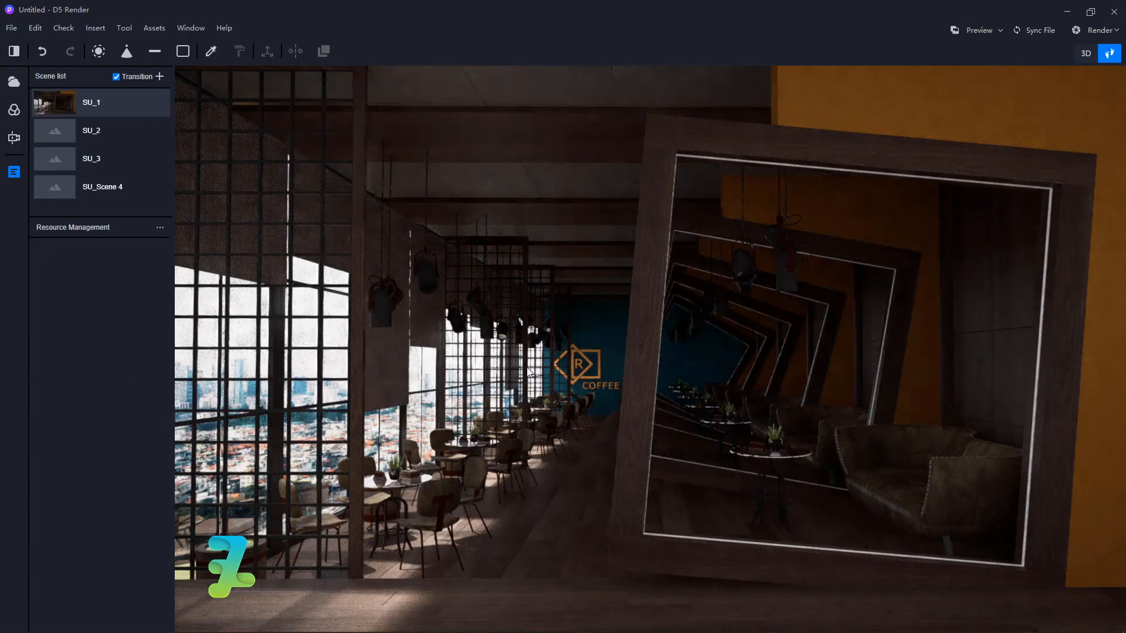
# - Set the dark wood material of the large tilted frame and beams to specular 0.08 and roughness 0.25
pyautogui.click(653, 291)
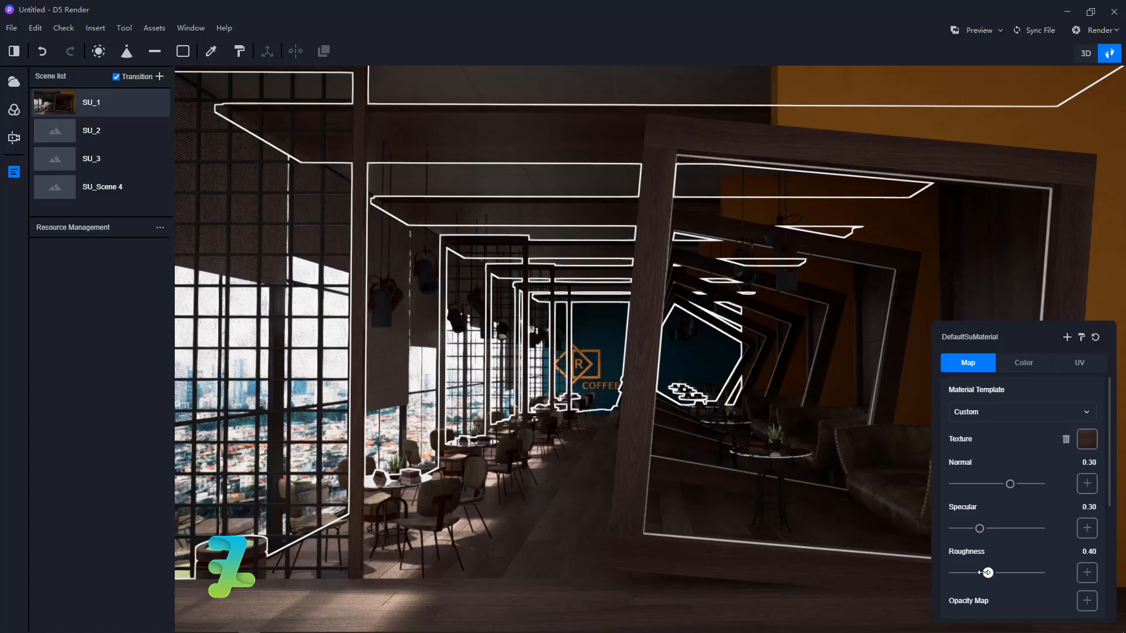
pyautogui.moveTo(987, 572); pyautogui.dragTo(962, 572)
pyautogui.moveTo(969, 568)
pyautogui.mouseDown()
pyautogui.moveTo(999, 564)
pyautogui.moveTo(987, 558)
pyautogui.mouseUp()
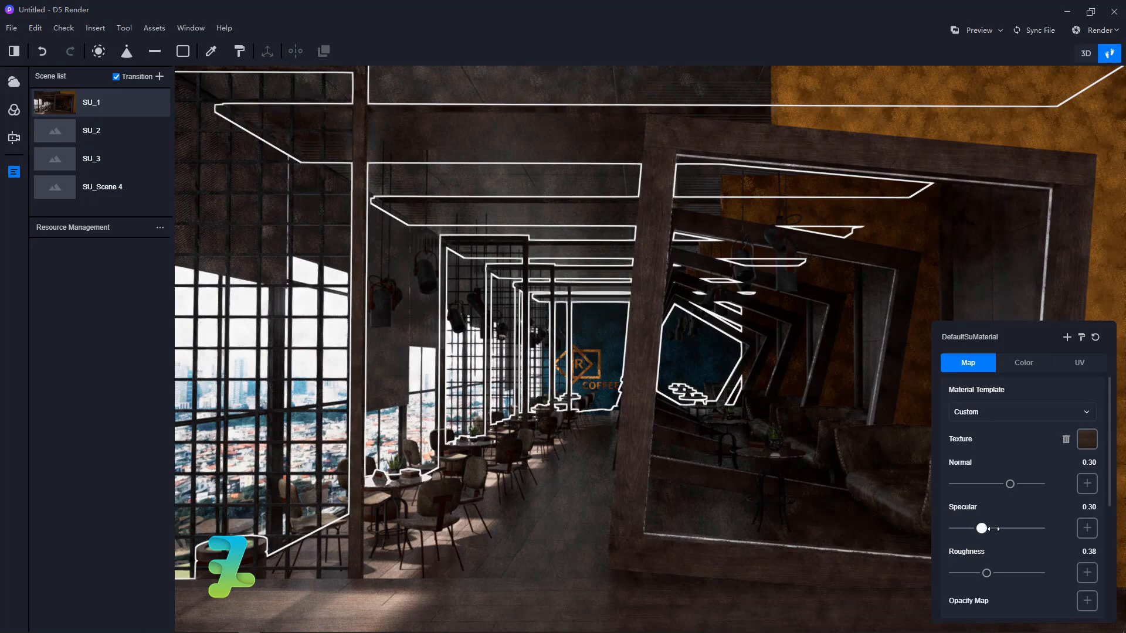
pyautogui.moveTo(981, 529)
pyautogui.mouseDown()
pyautogui.moveTo(940, 528)
pyautogui.moveTo(961, 528)
pyautogui.mouseUp()
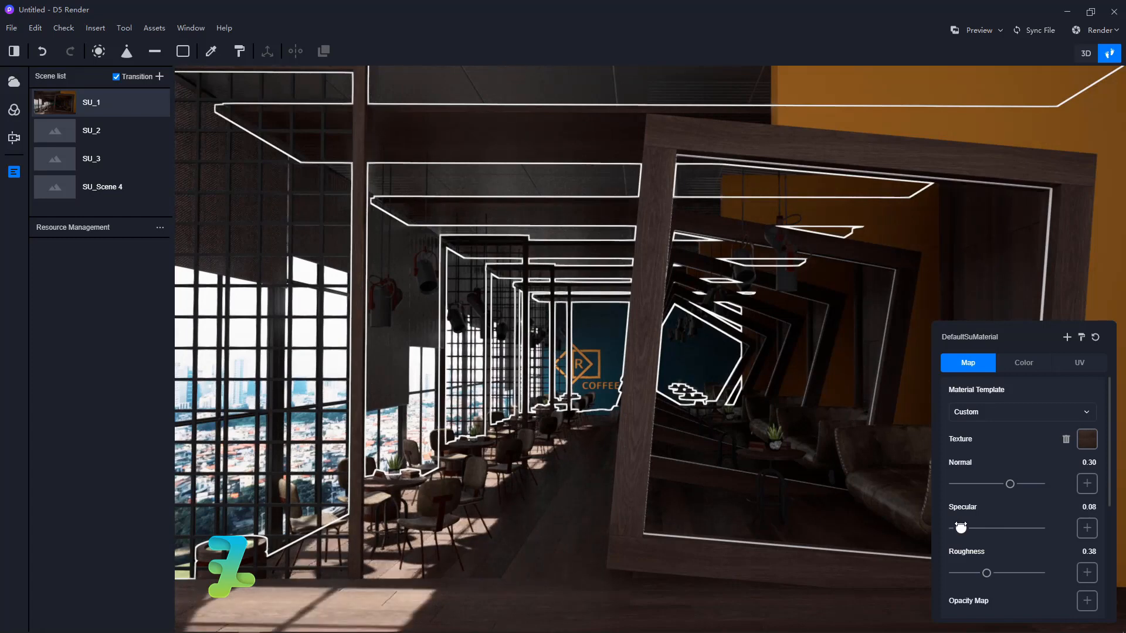
pyautogui.scroll(-3, 994, 508)
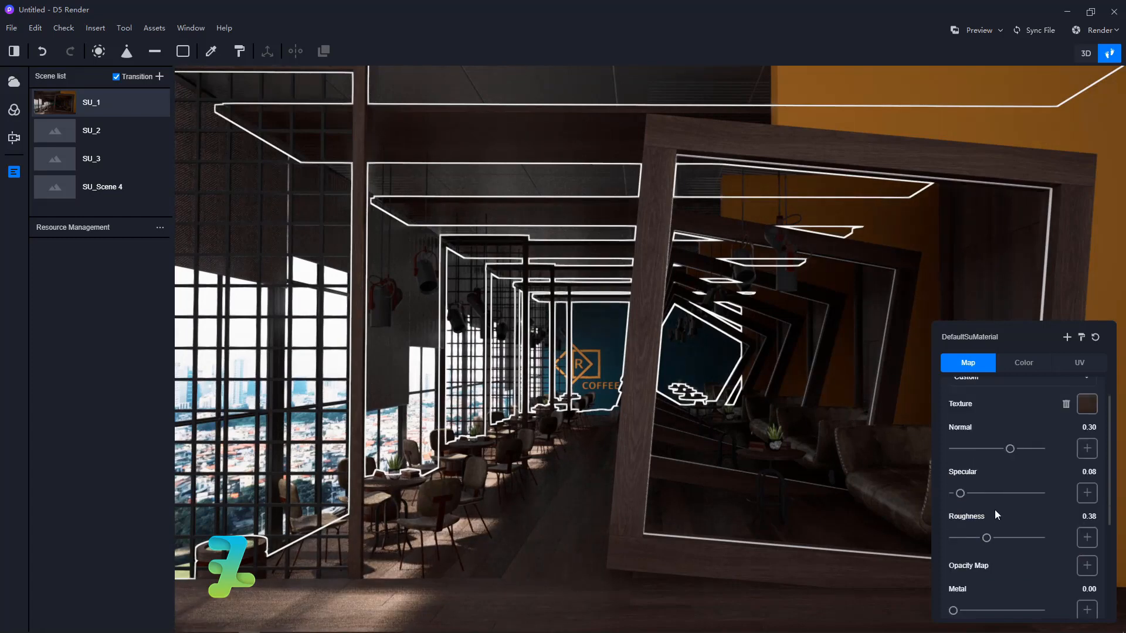
pyautogui.press('Escape')
pyautogui.click(661, 186)
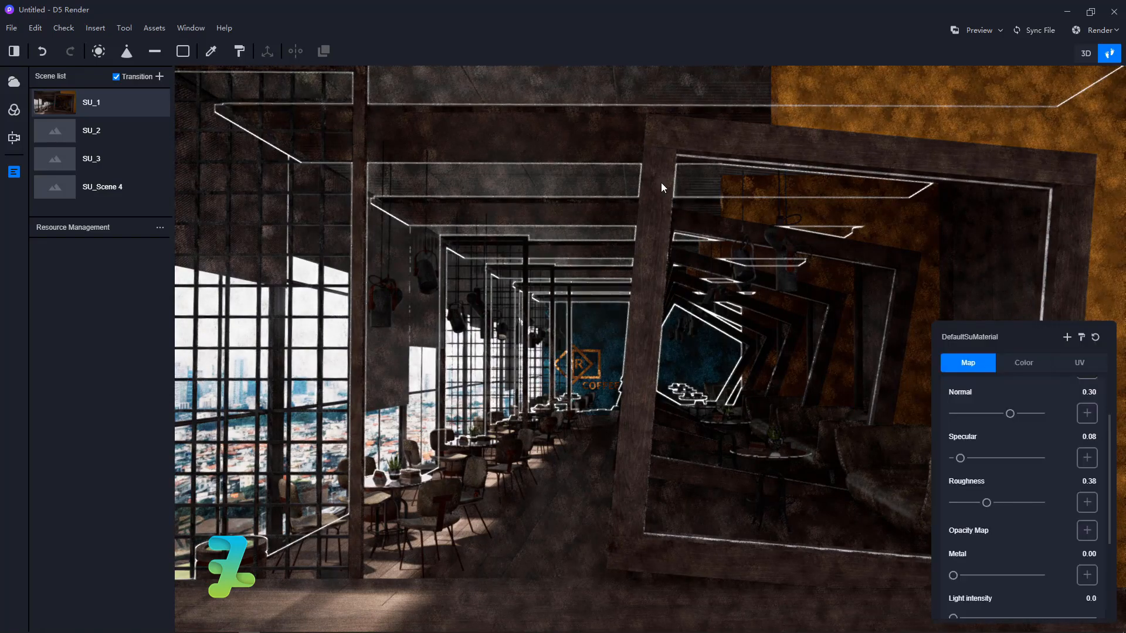
pyautogui.press('Escape')
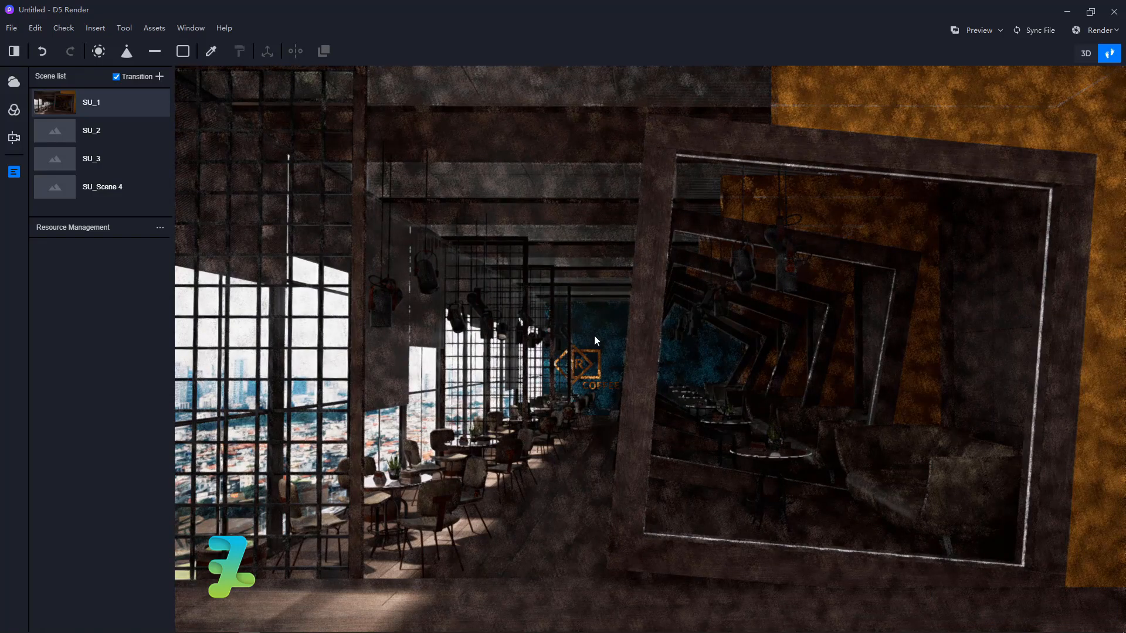
pyautogui.click(352, 441)
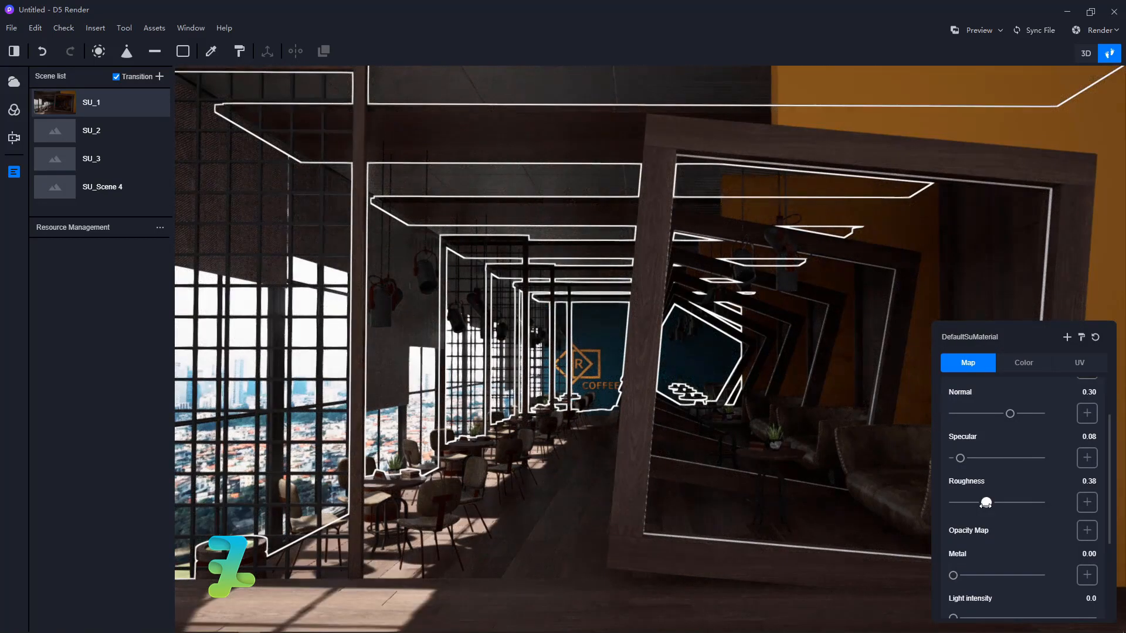
pyautogui.moveTo(980, 502)
pyautogui.mouseDown()
pyautogui.moveTo(959, 502)
pyautogui.moveTo(974, 503)
pyautogui.mouseUp()
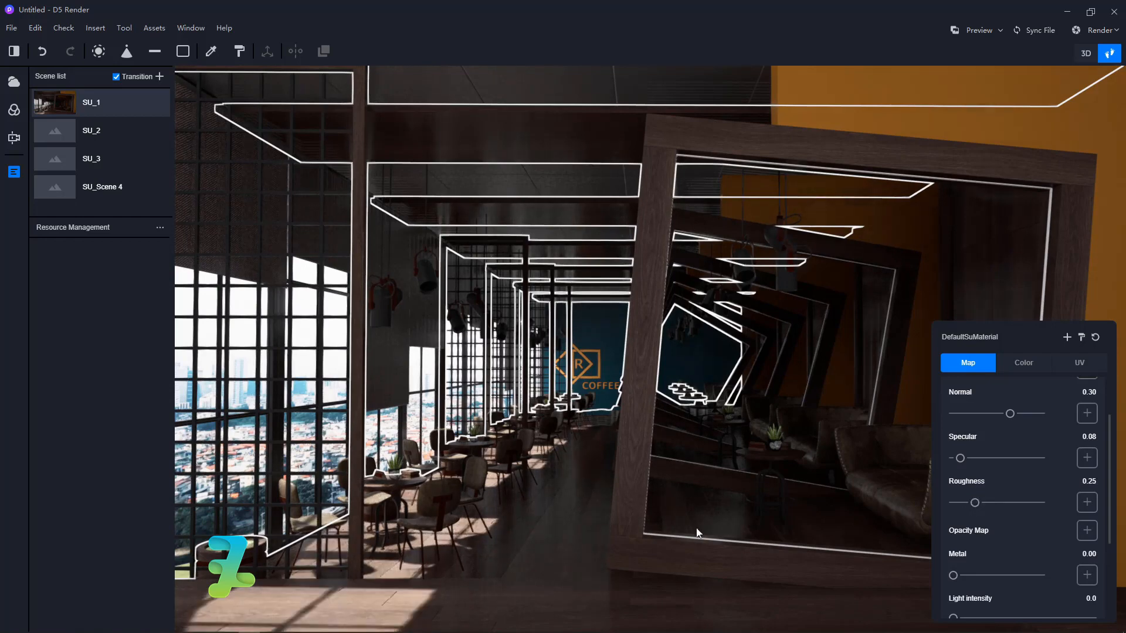
# - Give the black grid partition beside the windows a material with specular 0.12, roughness 0.09 and metal 0.38
pyautogui.click(318, 443)
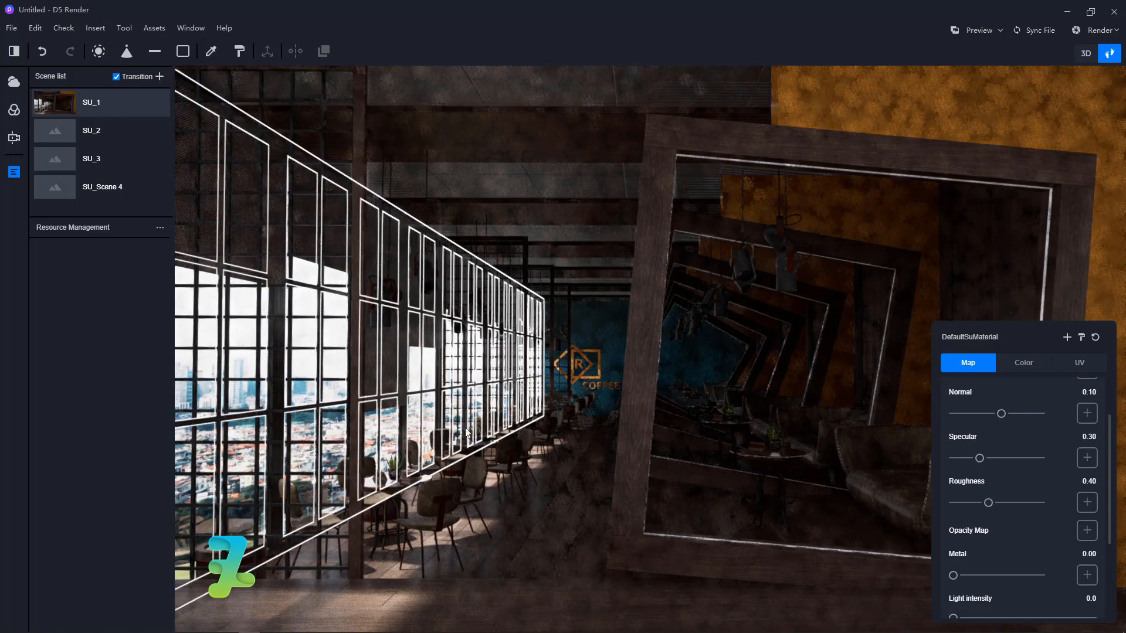
pyautogui.moveTo(645, 440); pyautogui.dragTo(444, 448, button='right')
pyautogui.press('w')
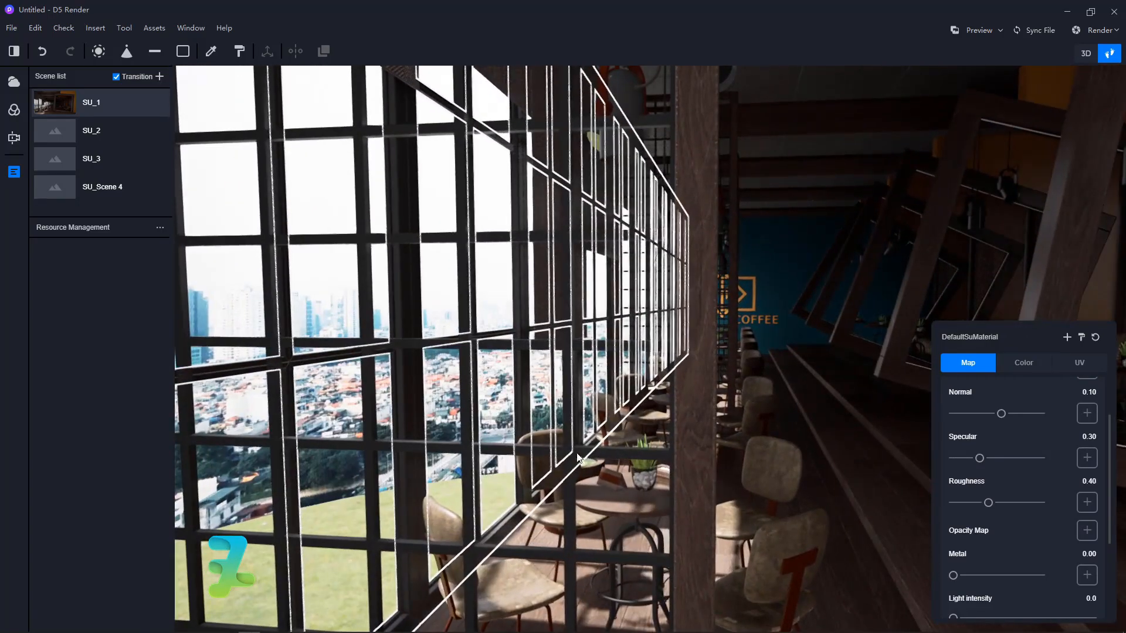
pyautogui.click(569, 458)
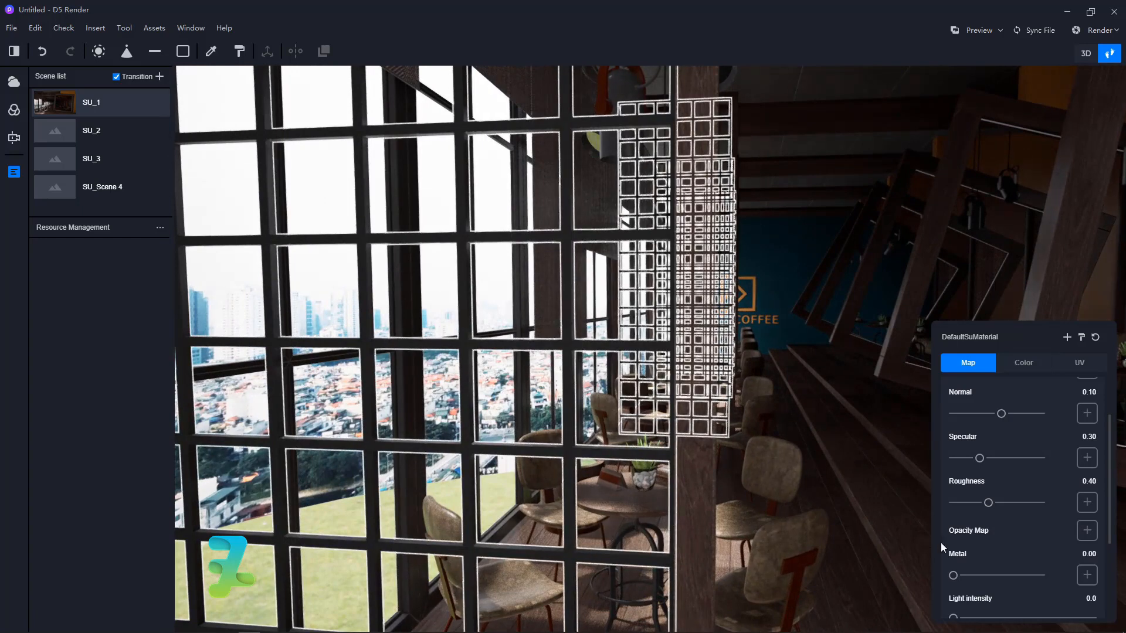
pyautogui.moveTo(954, 575); pyautogui.dragTo(1038, 572)
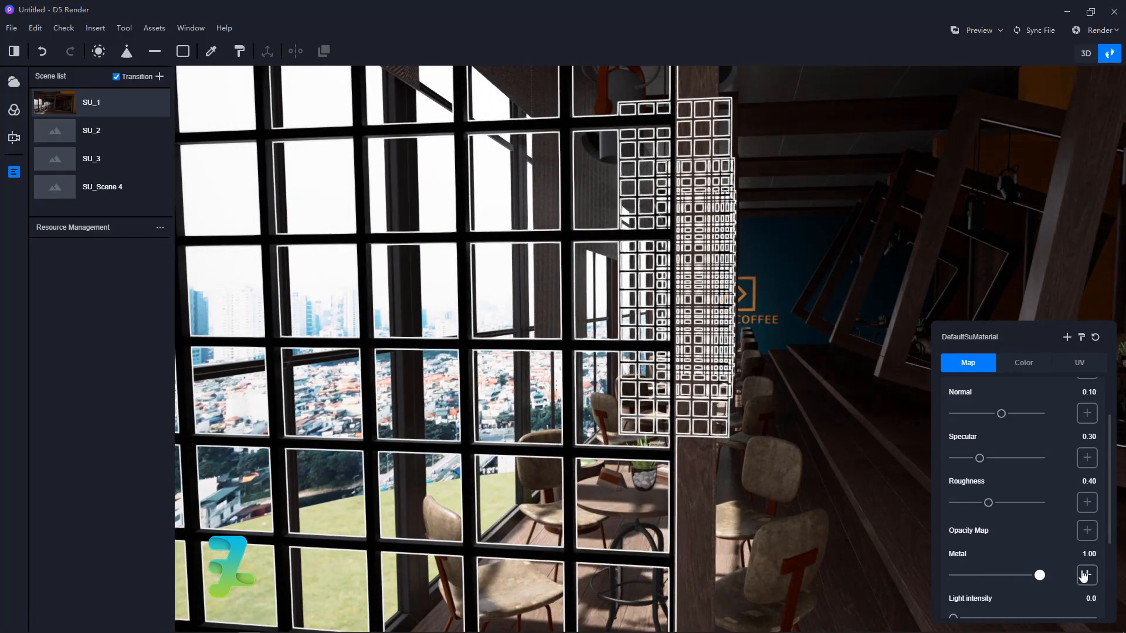
pyautogui.moveTo(988, 502); pyautogui.dragTo(959, 503)
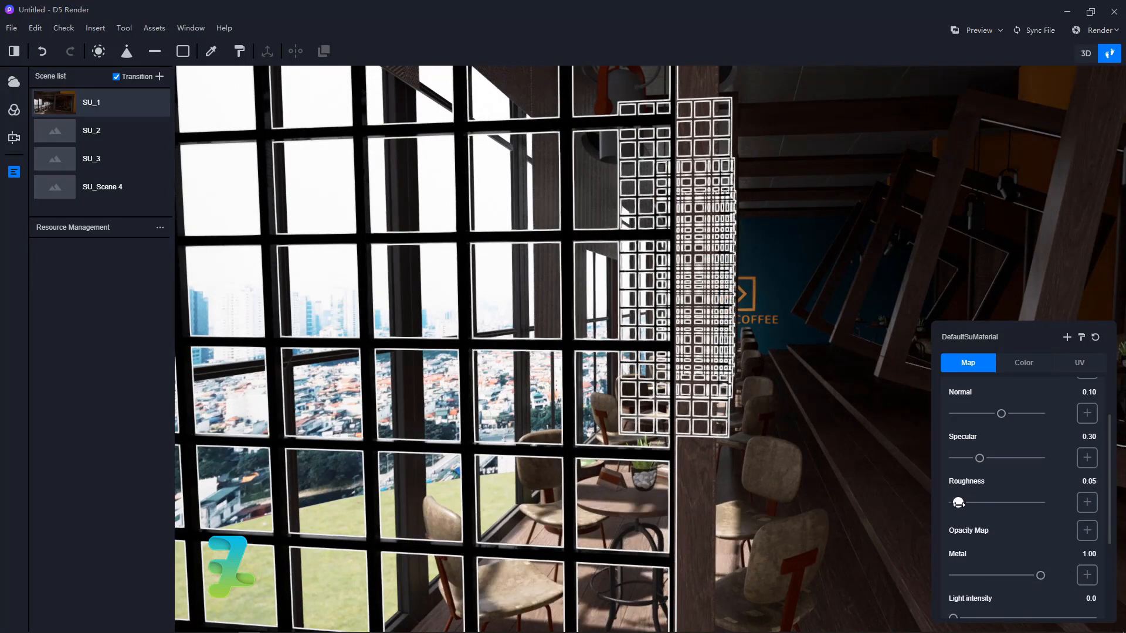
pyautogui.moveTo(979, 457); pyautogui.dragTo(998, 458)
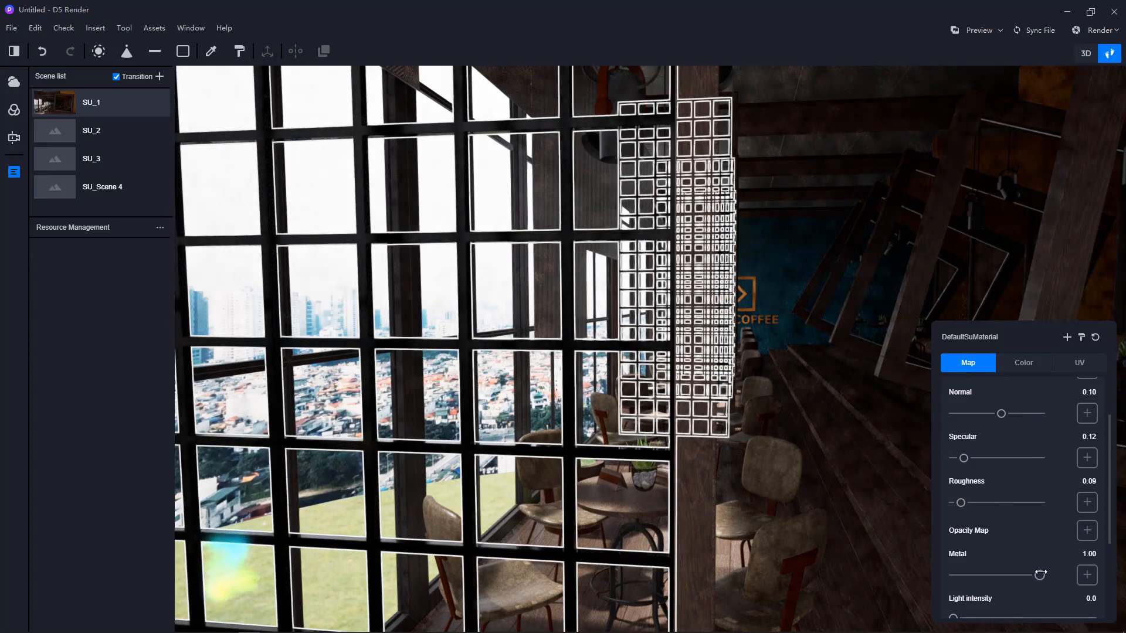
pyautogui.moveTo(1040, 575); pyautogui.dragTo(967, 575)
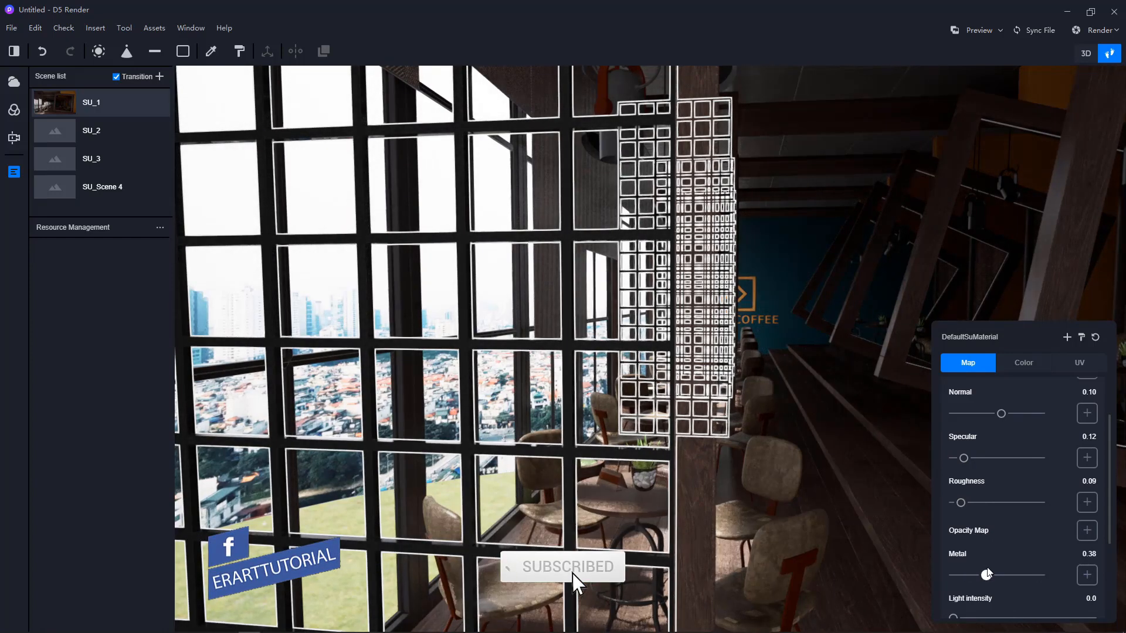
# - Examine the glass material on the top of the round table by the window
pyautogui.moveTo(801, 382); pyautogui.dragTo(671, 465, button='right')
pyautogui.press('w')
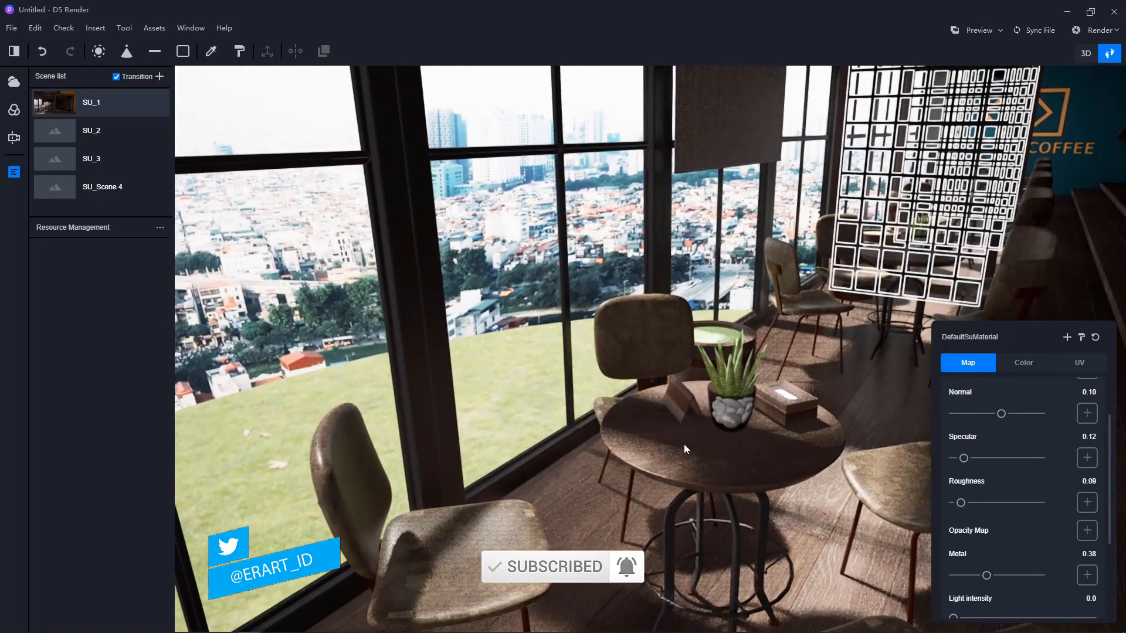
pyautogui.click(683, 444)
pyautogui.press('d')
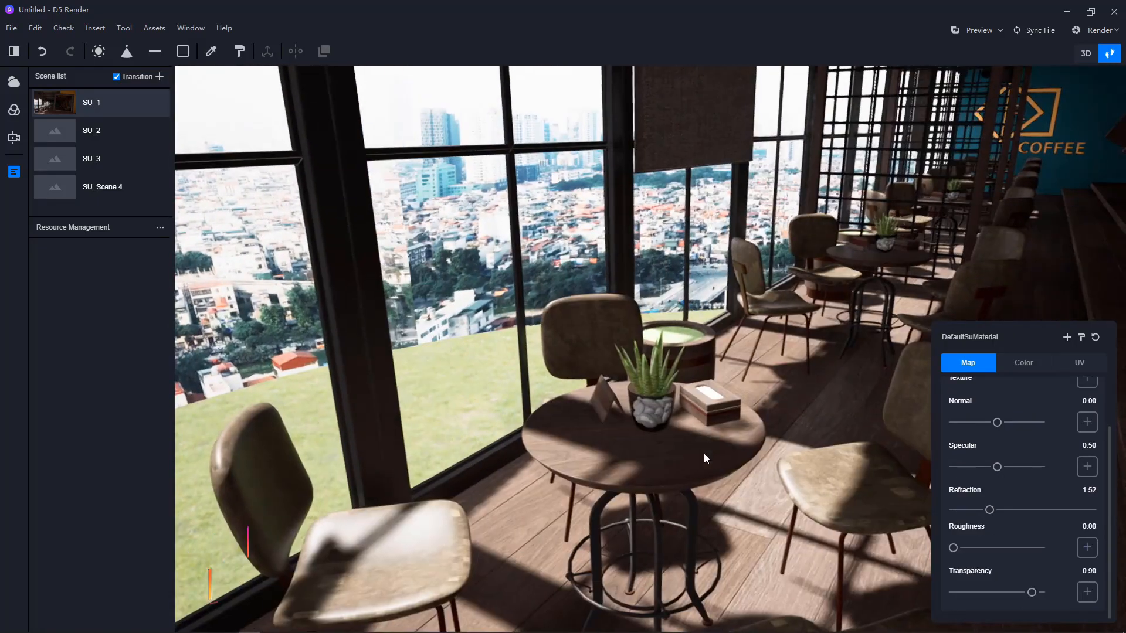
pyautogui.press('w')
pyautogui.press('Escape')
pyautogui.click(687, 508)
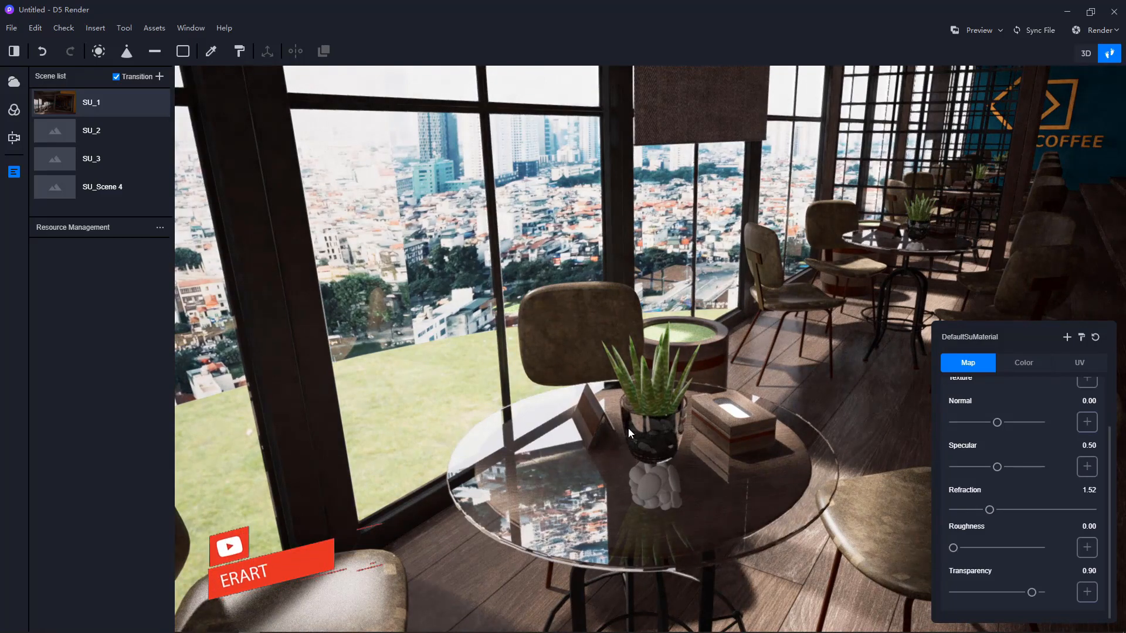
# - Set the red material of the barrel bands and chair legs to metal 1.00 and roughness 0.00
pyautogui.press('w')
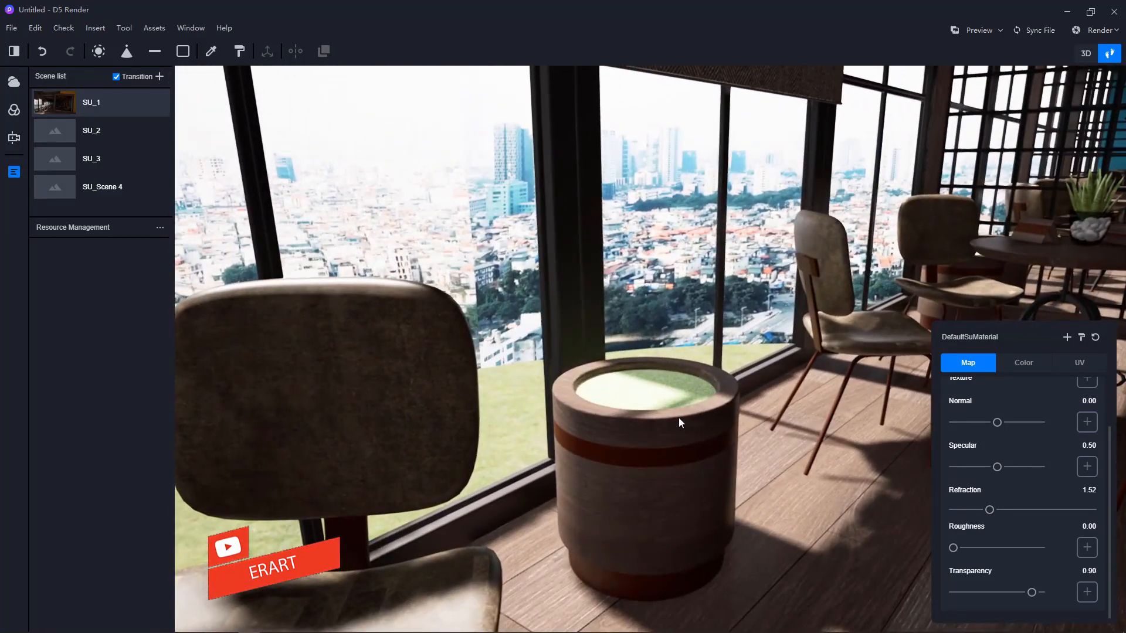
pyautogui.click(678, 417)
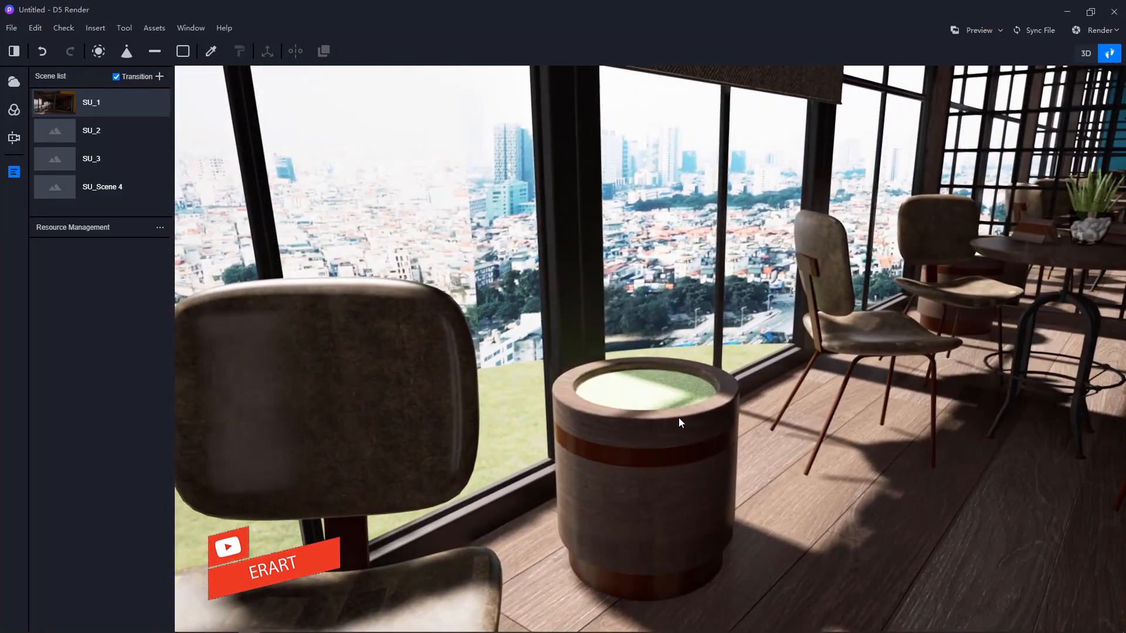
pyautogui.moveTo(693, 413); pyautogui.dragTo(720, 395, button='right')
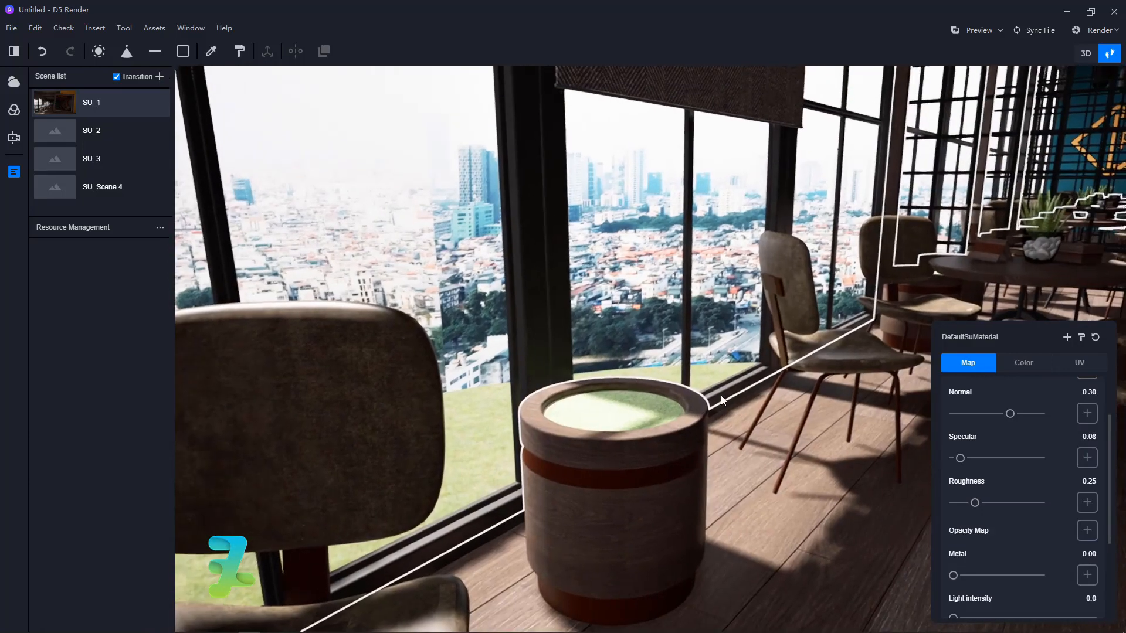
pyautogui.moveTo(605, 422); pyautogui.dragTo(621, 449, button='right')
pyautogui.click(620, 453)
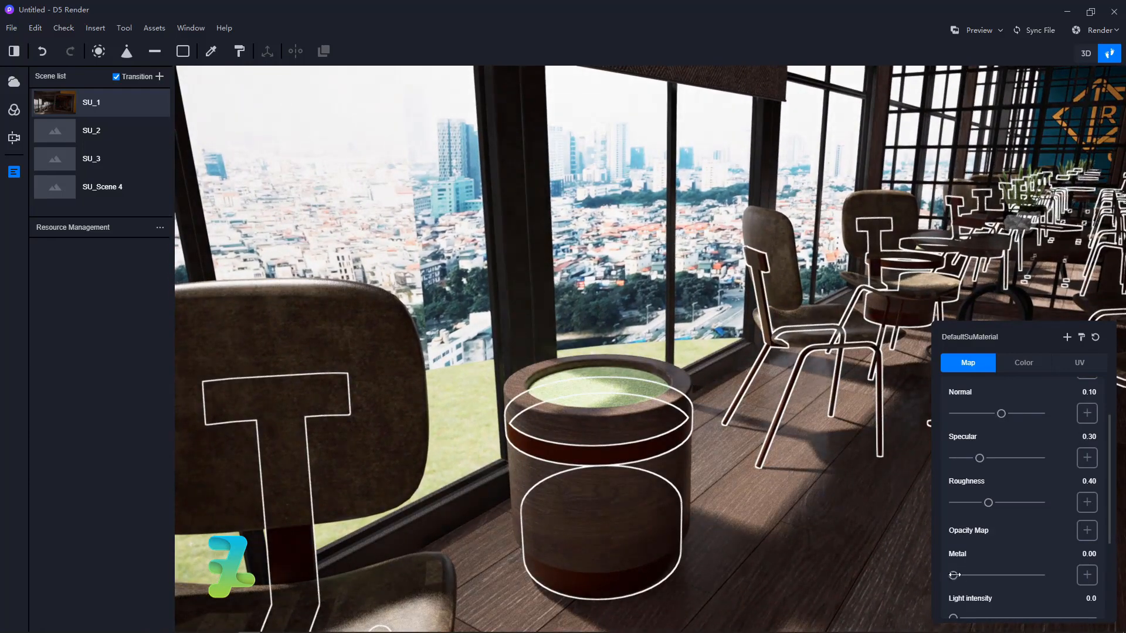
pyautogui.moveTo(991, 577); pyautogui.dragTo(1053, 579)
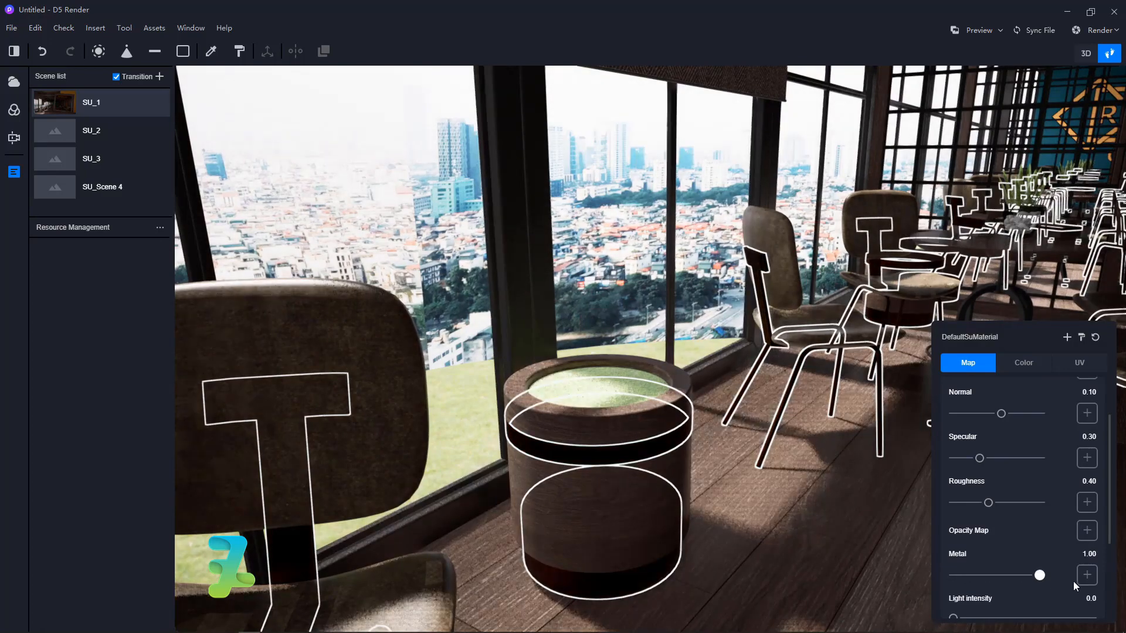
pyautogui.moveTo(971, 501); pyautogui.dragTo(960, 502)
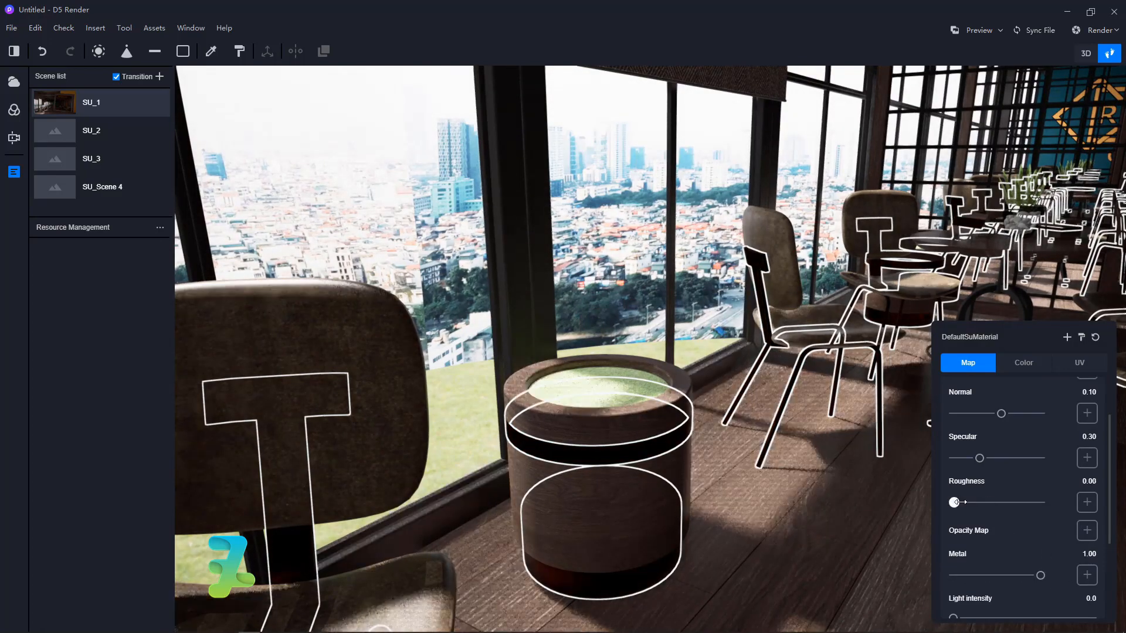
# - Set the color value of the red barrel band and chair leg material to 31, checking it on the nearby chairs
pyautogui.click(1011, 367)
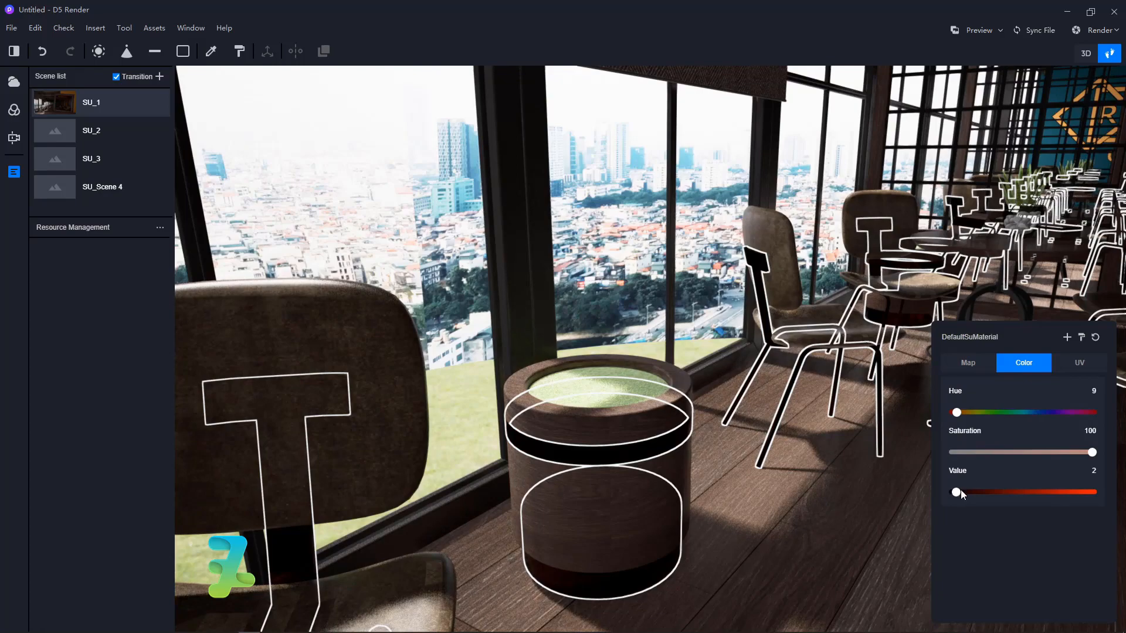
pyautogui.moveTo(981, 492)
pyautogui.mouseDown()
pyautogui.moveTo(1000, 492)
pyautogui.moveTo(960, 492)
pyautogui.mouseUp()
pyautogui.press('s')
pyautogui.moveTo(804, 466)
pyautogui.mouseDown(button='right')
pyautogui.moveTo(636, 511)
pyautogui.moveTo(721, 510)
pyautogui.moveTo(784, 473)
pyautogui.moveTo(708, 542)
pyautogui.moveTo(691, 450)
pyautogui.moveTo(723, 496)
pyautogui.moveTo(677, 504)
pyautogui.moveTo(278, 361)
pyautogui.moveTo(448, 408)
pyautogui.moveTo(311, 417)
pyautogui.moveTo(535, 445)
pyautogui.mouseUp(button='right')
pyautogui.press('s')
pyautogui.press('w')
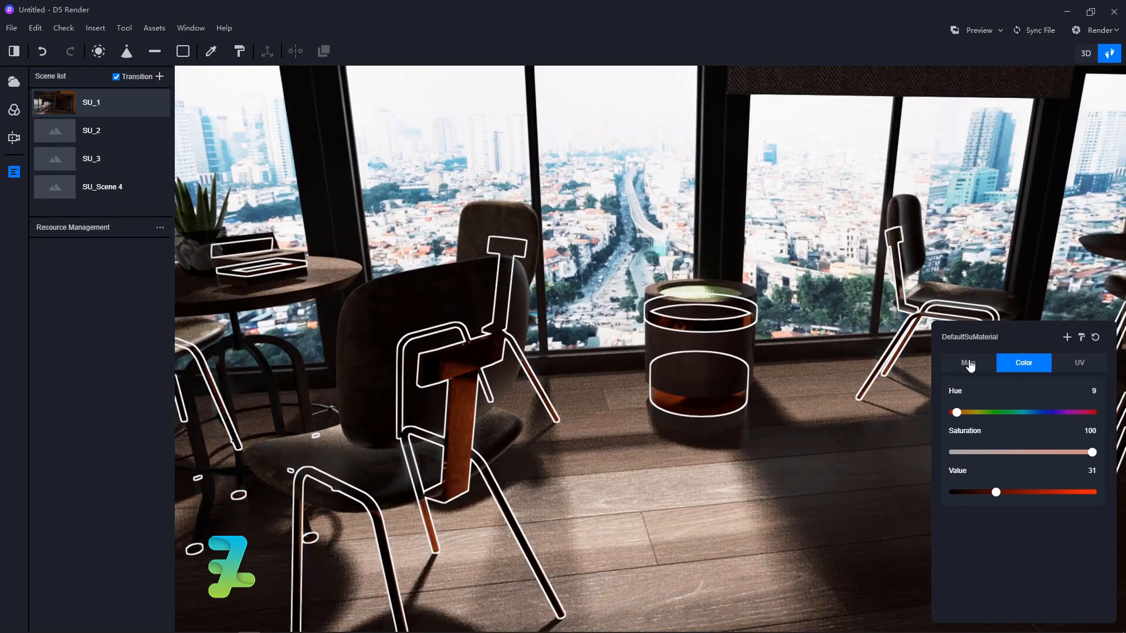
# - Adjust the red metal material of the chair legs and barrel bands to roughness 0.15 and specular 0.29
pyautogui.click(968, 363)
pyautogui.moveTo(977, 502); pyautogui.dragTo(966, 502)
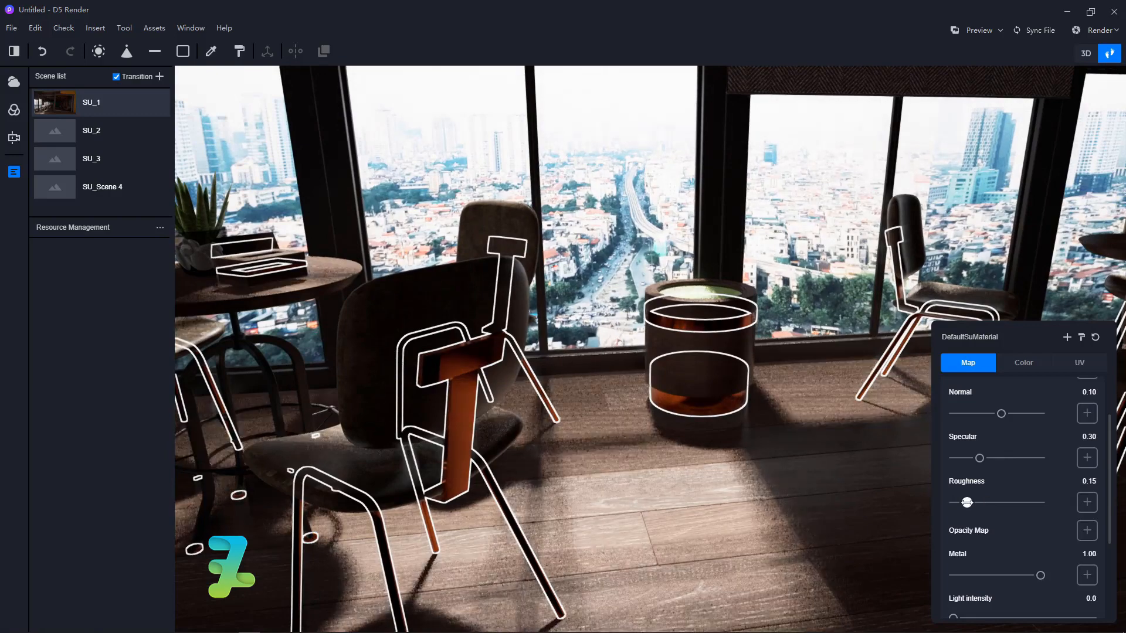
pyautogui.moveTo(978, 458)
pyautogui.mouseDown()
pyautogui.moveTo(962, 458)
pyautogui.moveTo(990, 458)
pyautogui.moveTo(978, 457)
pyautogui.mouseUp()
# - Set the round table's base material to metal 0.47 and roughness 0.08, with a color value of 7
pyautogui.moveTo(750, 434); pyautogui.dragTo(434, 448, button='right')
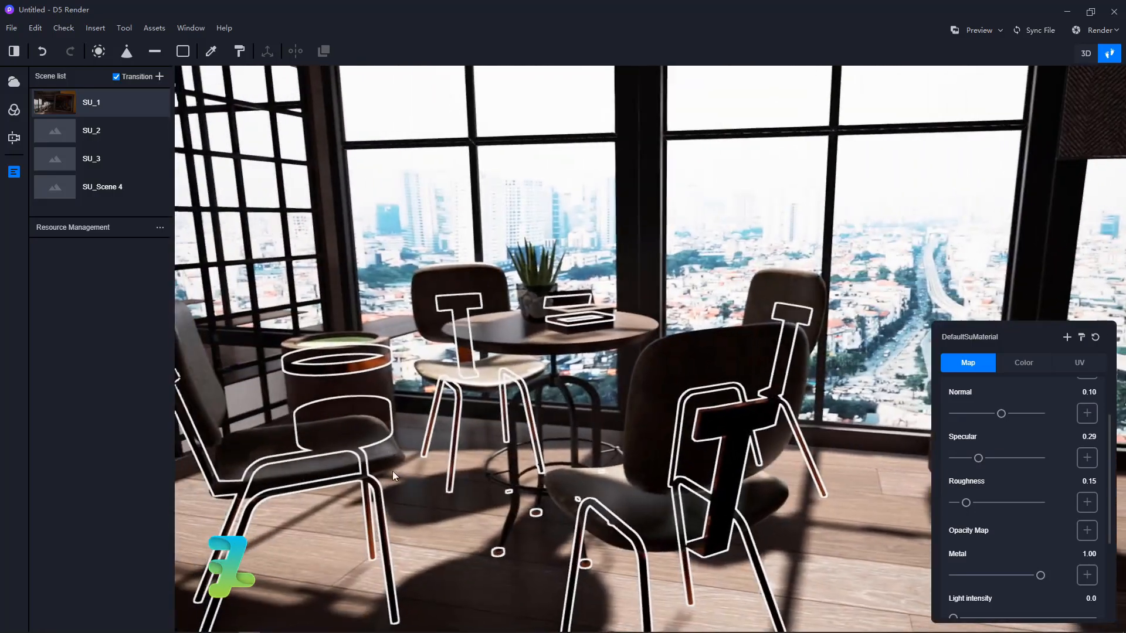
pyautogui.click(419, 489)
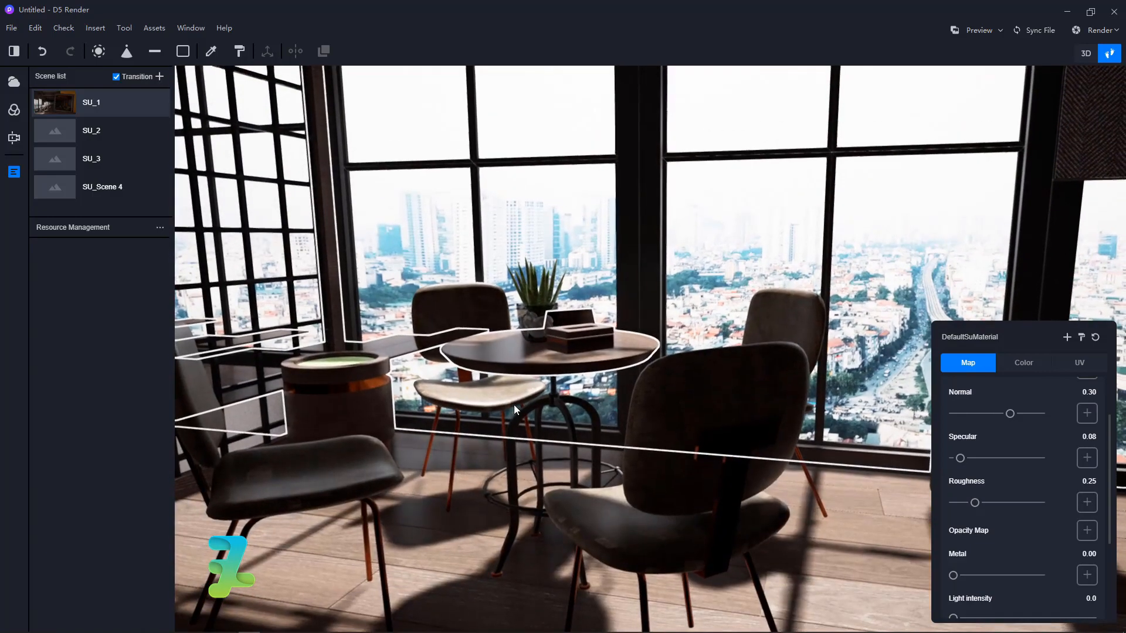
pyautogui.click(559, 406)
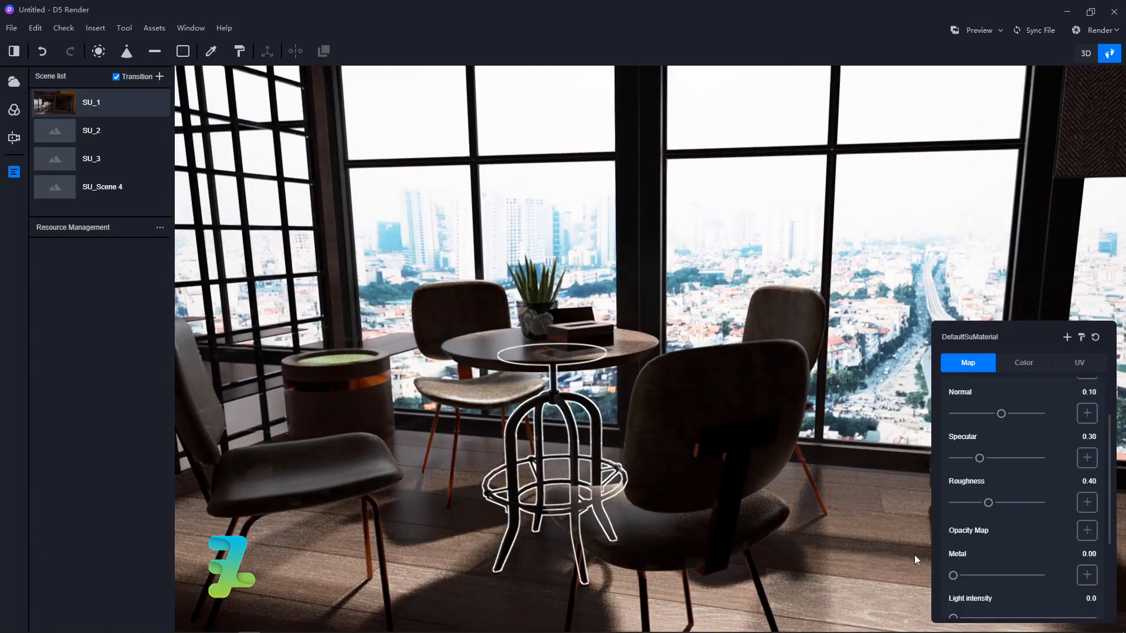
pyautogui.moveTo(954, 575); pyautogui.dragTo(993, 575)
pyautogui.moveTo(988, 502); pyautogui.dragTo(959, 503)
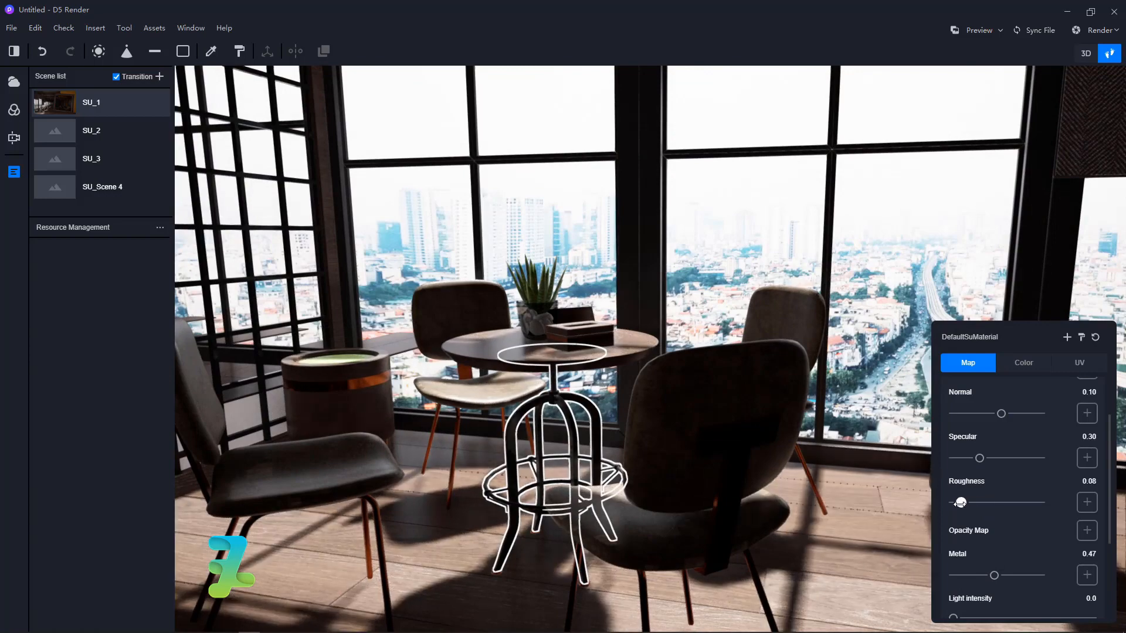
pyautogui.click(1023, 362)
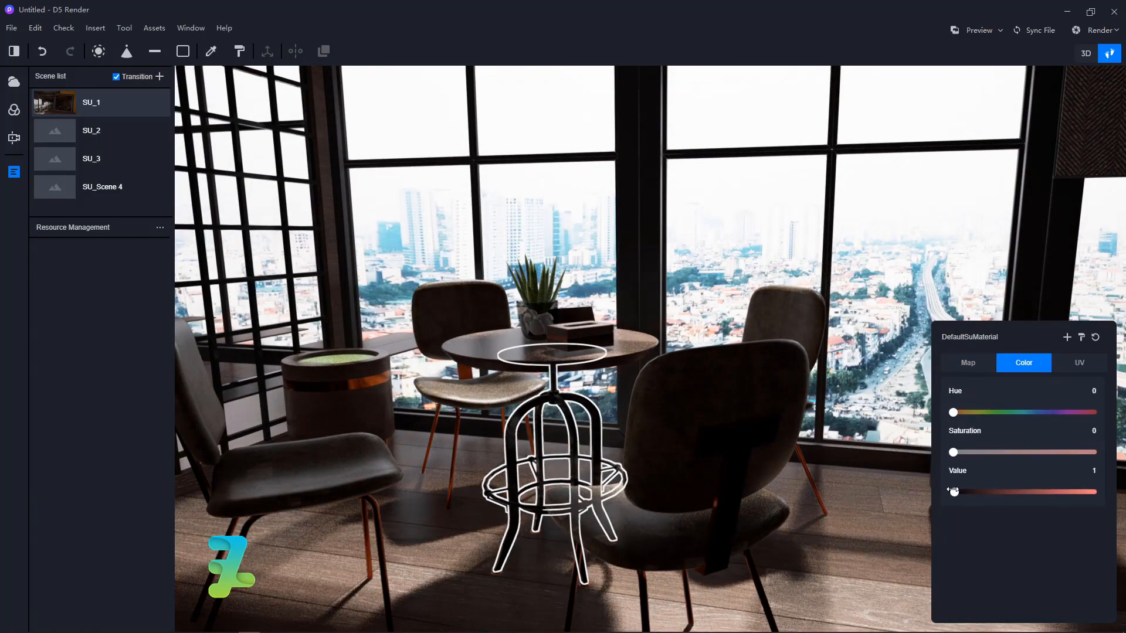
pyautogui.moveTo(956, 492); pyautogui.dragTo(962, 492)
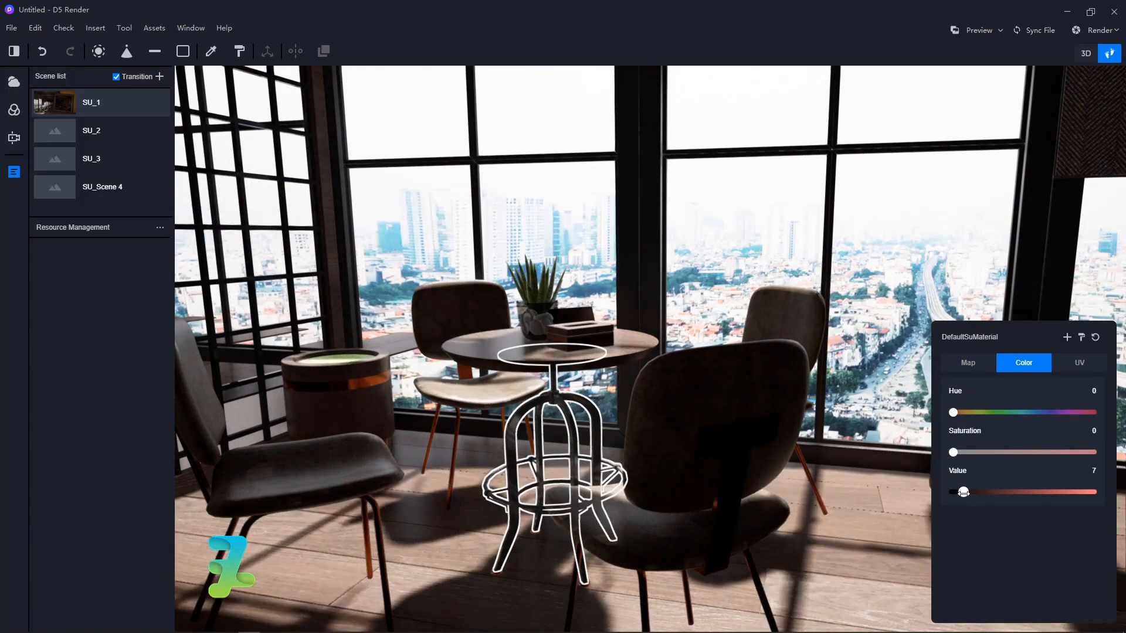
# - Switch the light strip material on the tilted wooden frames to the Emissive template with light intensity 1.5
pyautogui.moveTo(428, 298); pyautogui.dragTo(884, 248, button='right')
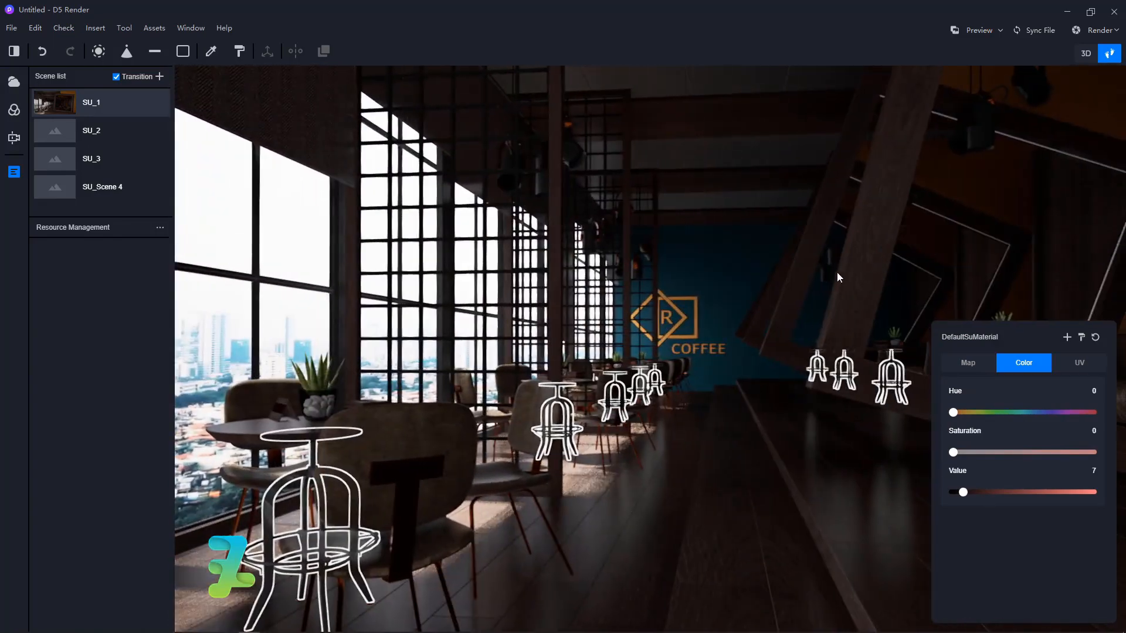
pyautogui.moveTo(782, 261); pyautogui.dragTo(821, 249, button='right')
pyautogui.press('w')
pyautogui.moveTo(603, 319); pyautogui.dragTo(813, 327, button='right')
pyautogui.press('Escape')
pyautogui.click(814, 326)
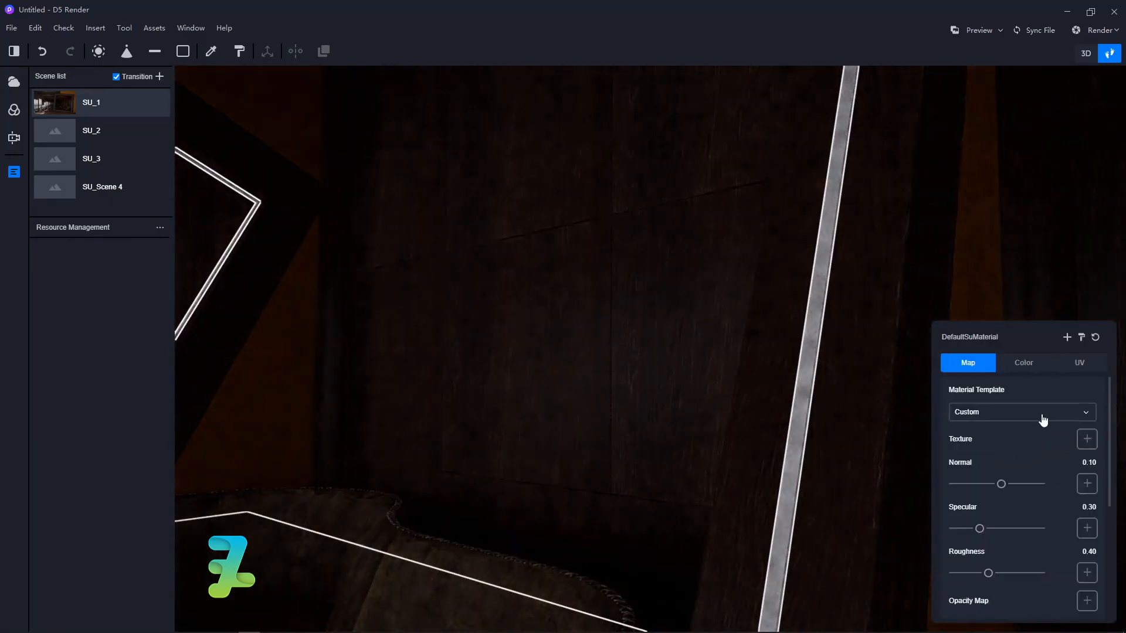
pyautogui.click(1041, 417)
pyautogui.click(1068, 493)
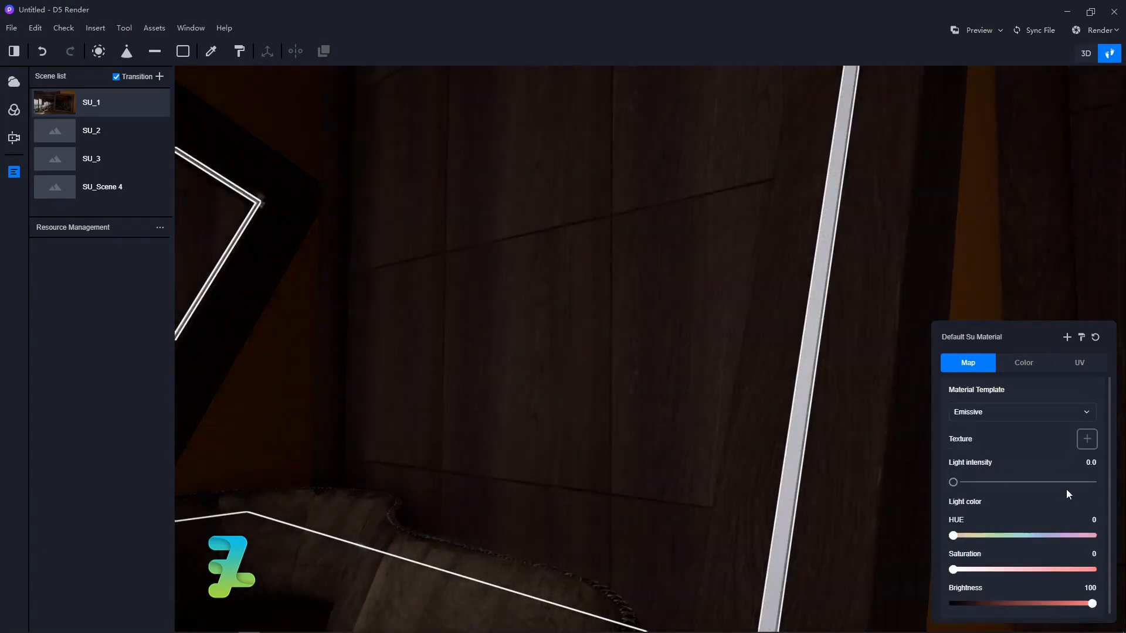
pyautogui.moveTo(952, 482); pyautogui.dragTo(969, 482)
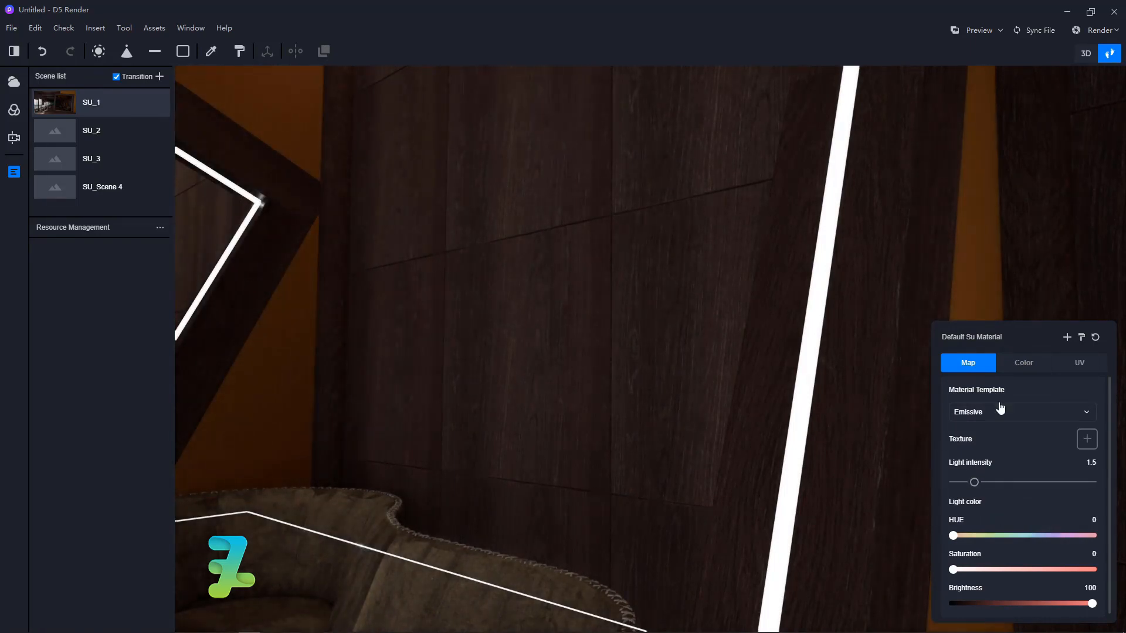
# - Set the frame light strips' light color to hue 34 and saturation 100
pyautogui.click(1020, 364)
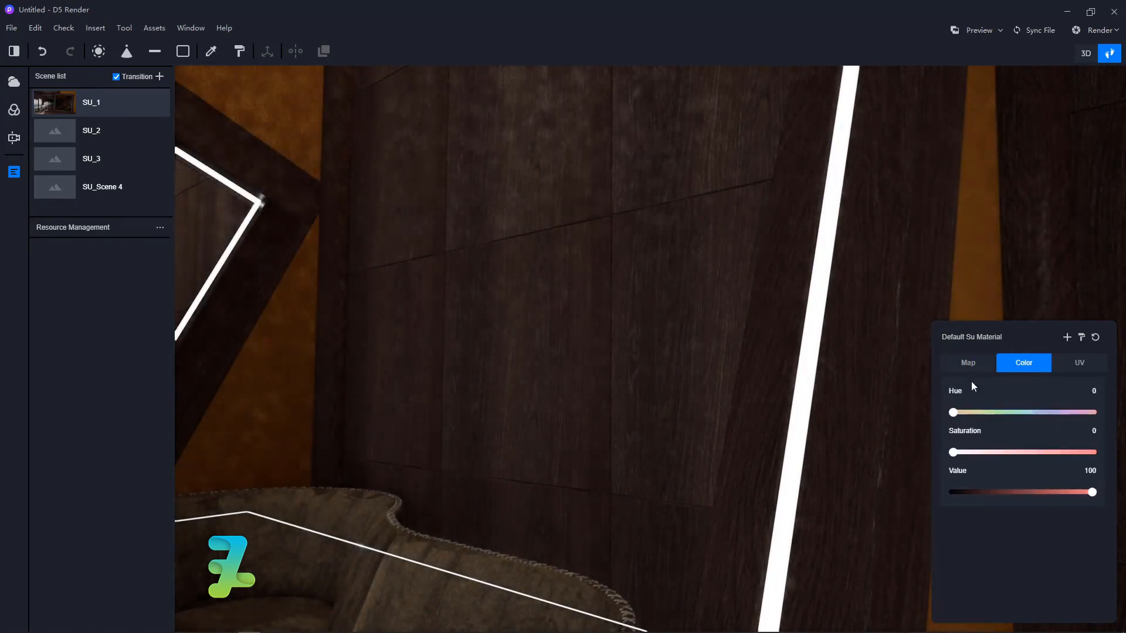
pyautogui.click(967, 364)
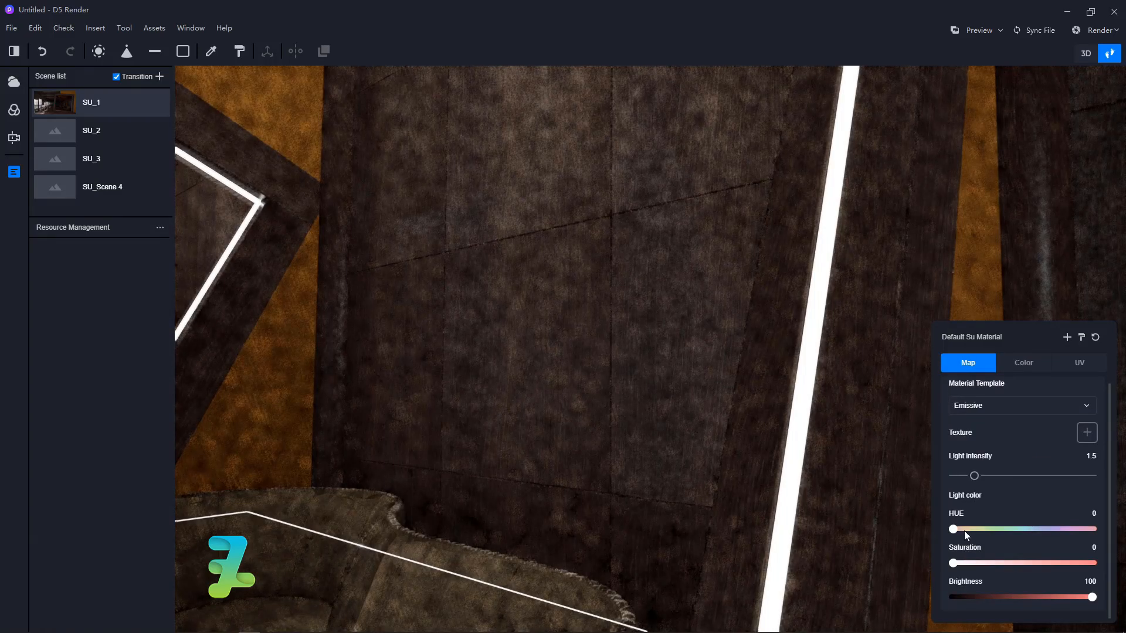
pyautogui.moveTo(954, 529); pyautogui.dragTo(967, 528)
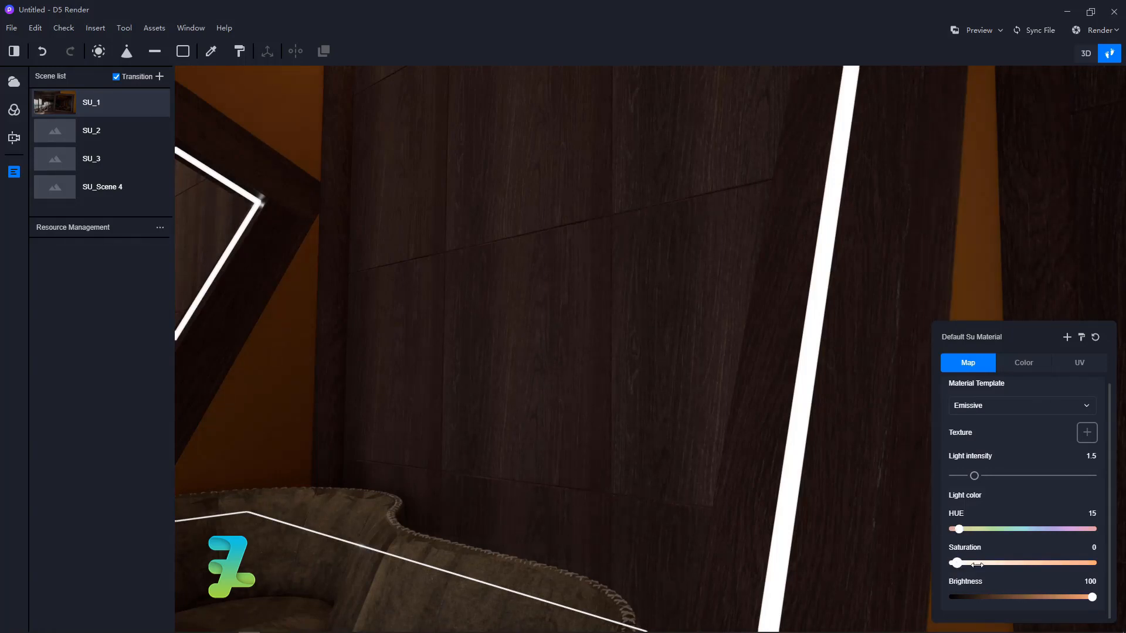
pyautogui.moveTo(977, 565); pyautogui.dragTo(1098, 573)
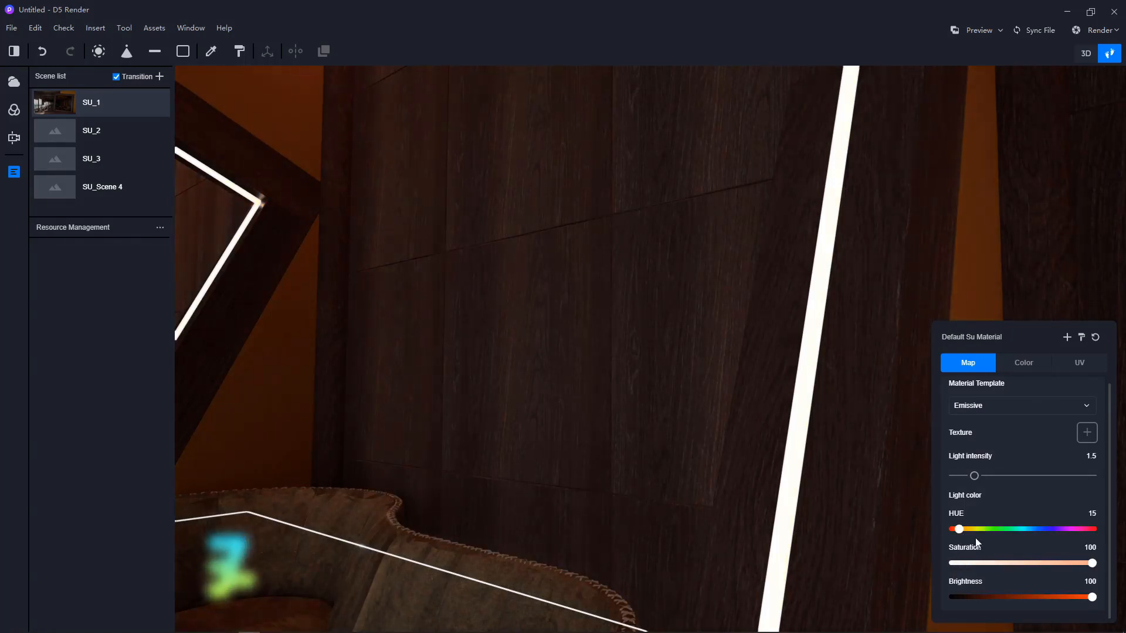
pyautogui.moveTo(958, 529); pyautogui.dragTo(967, 529)
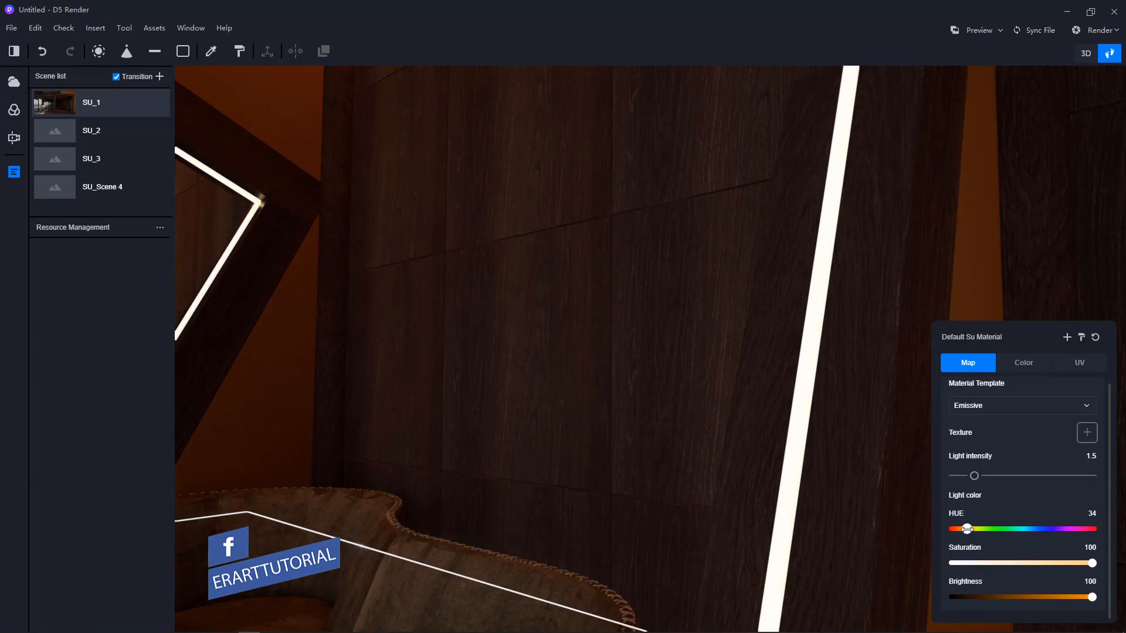
# - Return to the SU_1 view and set the frame light strips to light intensity 0.3 and hue 23
pyautogui.moveTo(663, 409); pyautogui.dragTo(459, 394, button='right')
pyautogui.scroll(-3, 546, 387)
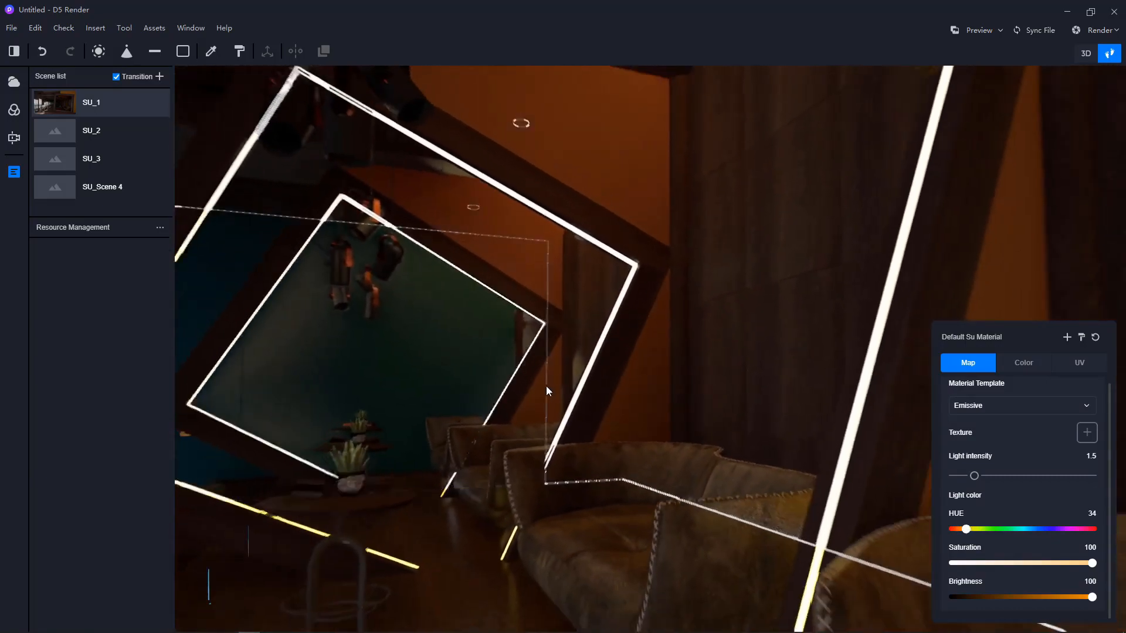
pyautogui.moveTo(546, 386); pyautogui.dragTo(432, 403, button='right')
pyautogui.scroll(-2, 430, 401)
pyautogui.scroll(4, 429, 399)
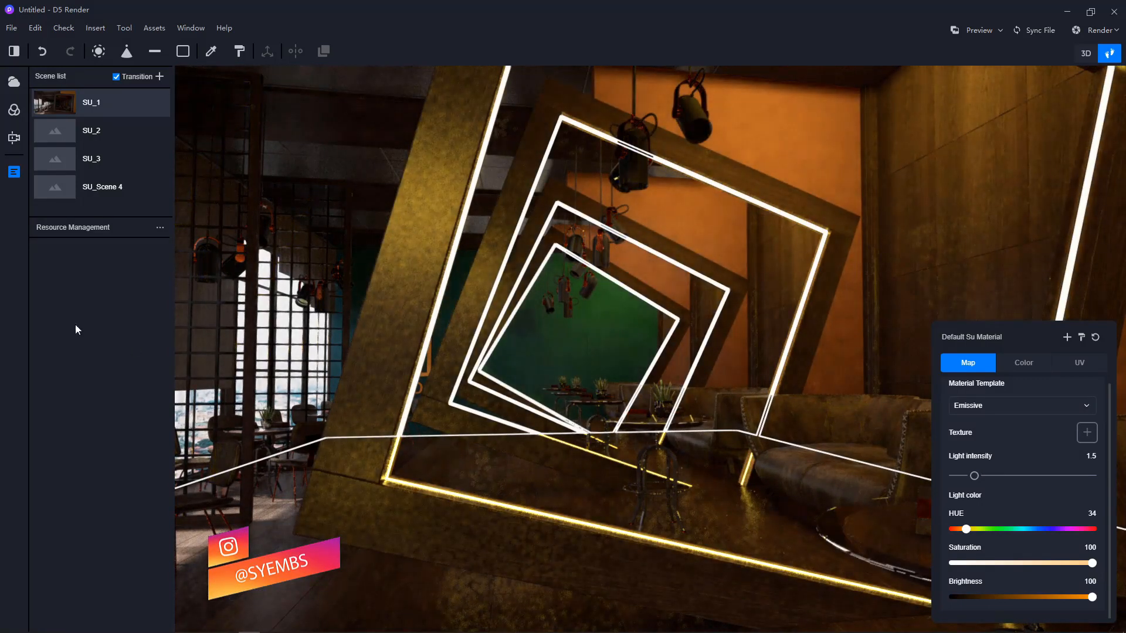
pyautogui.click(42, 104)
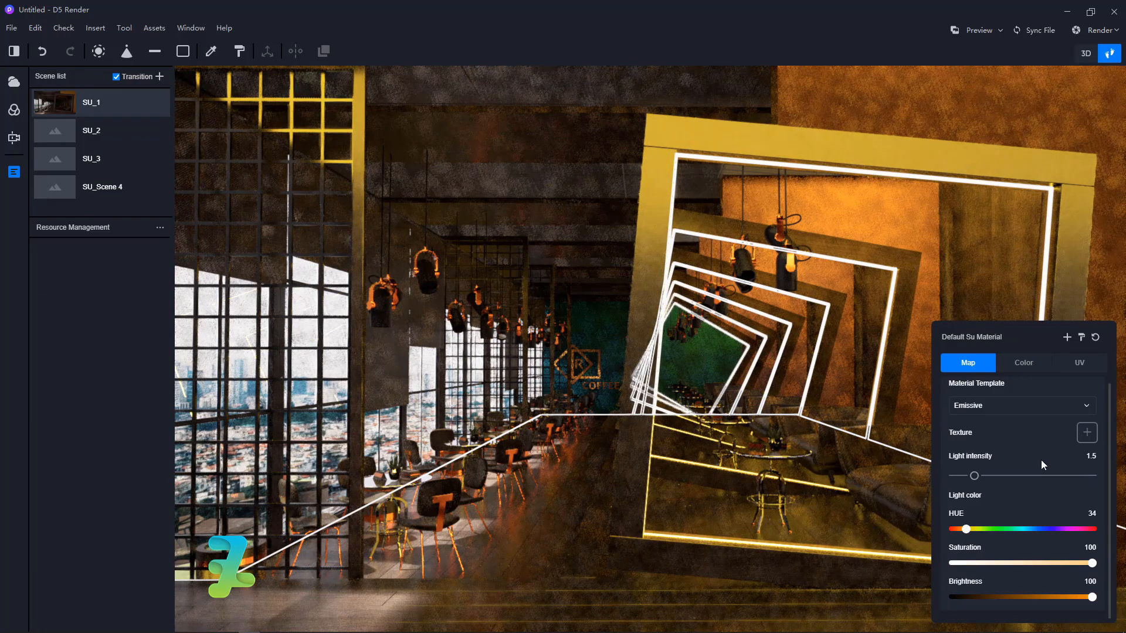
pyautogui.moveTo(973, 476); pyautogui.dragTo(957, 476)
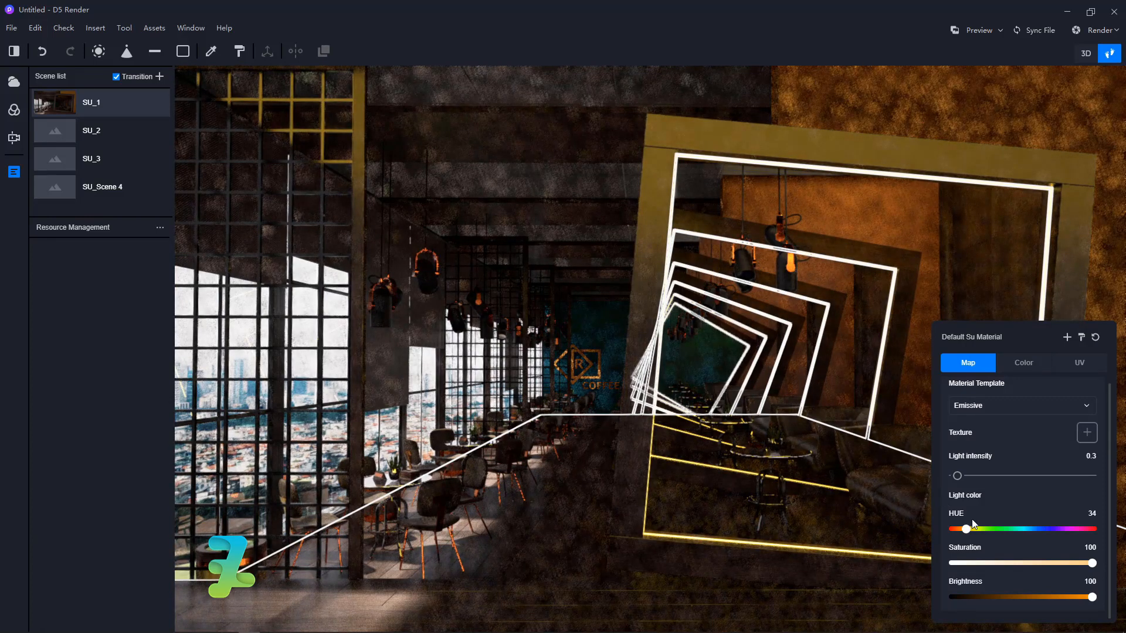
pyautogui.moveTo(966, 529); pyautogui.dragTo(958, 529)
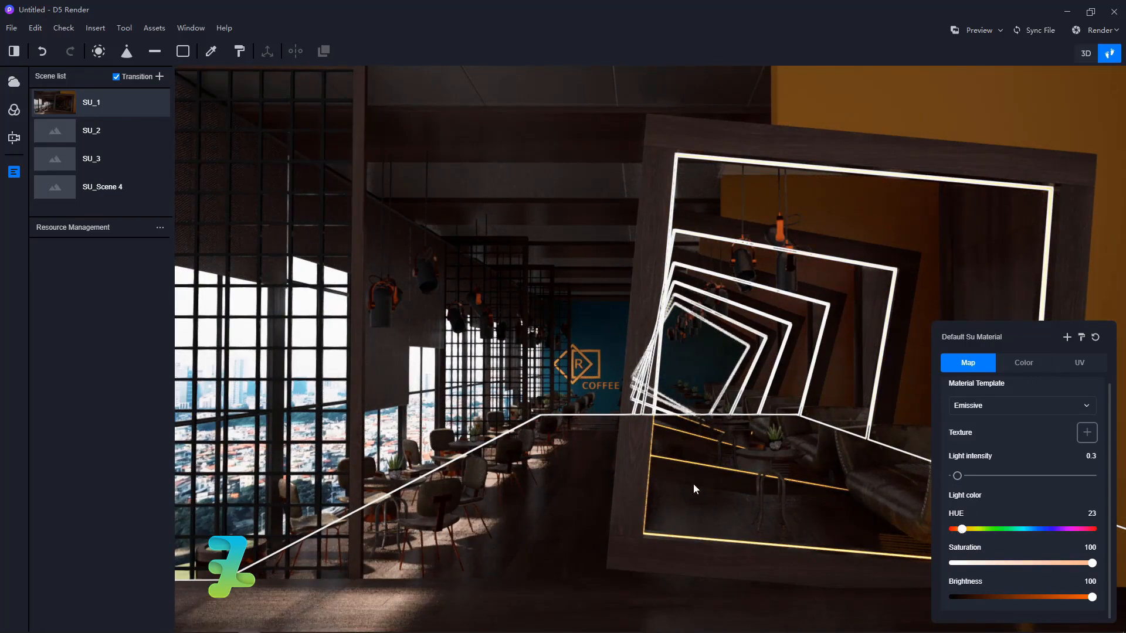
pyautogui.press('Escape')
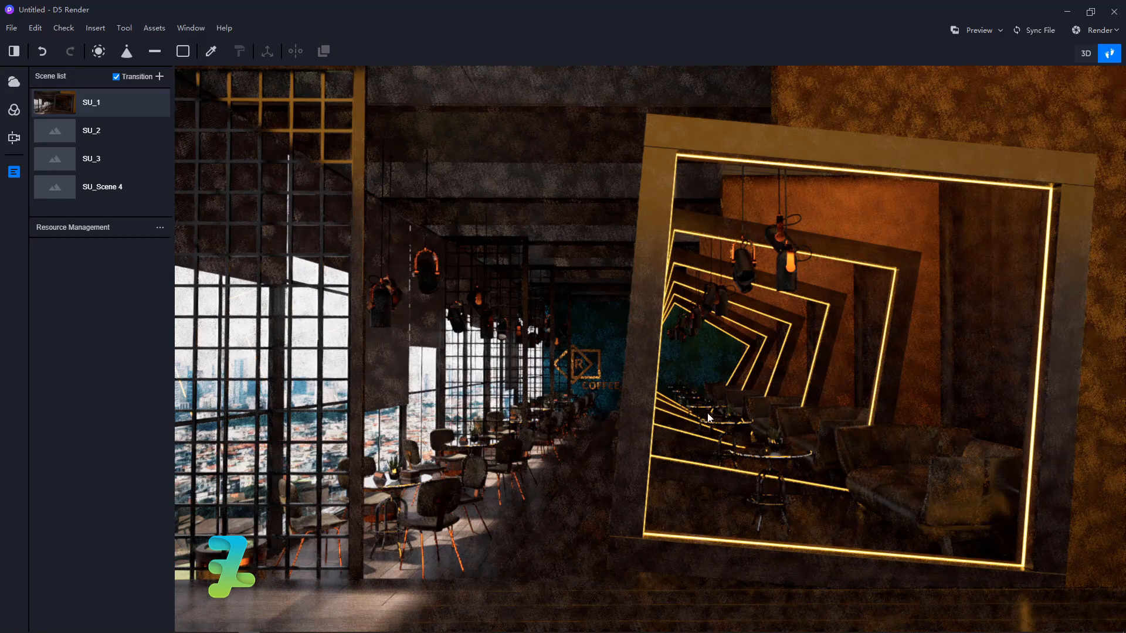
# - Set the color hue of the copper metal on the pendant lamp brackets to 20
pyautogui.press('w')
pyautogui.moveTo(695, 416); pyautogui.dragTo(709, 331, button='right')
pyautogui.press('w')
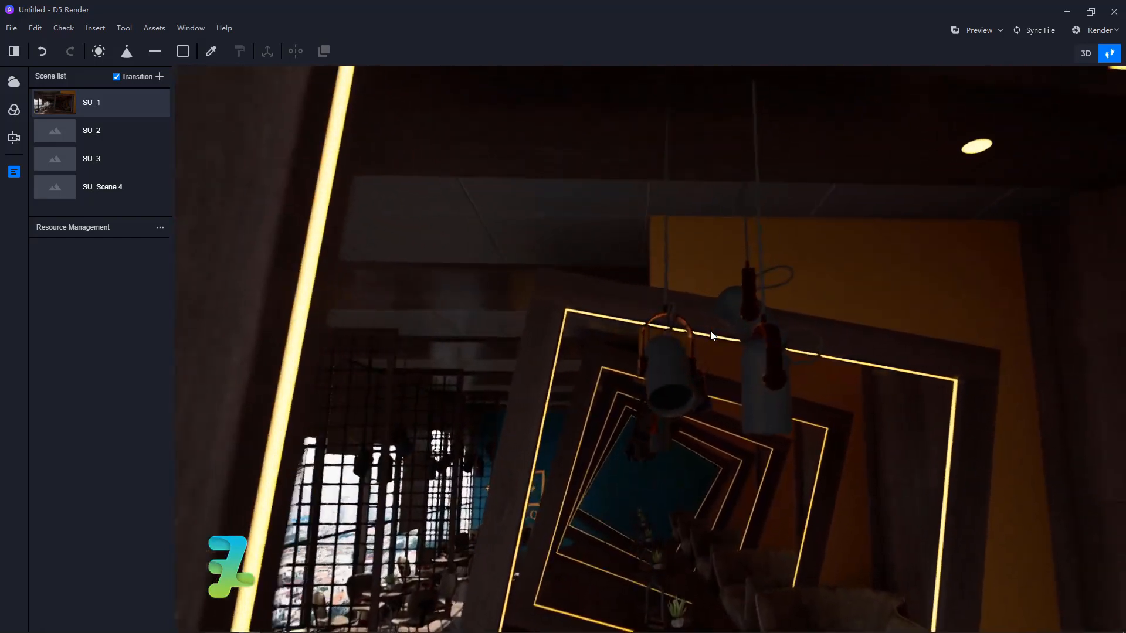
pyautogui.press('w')
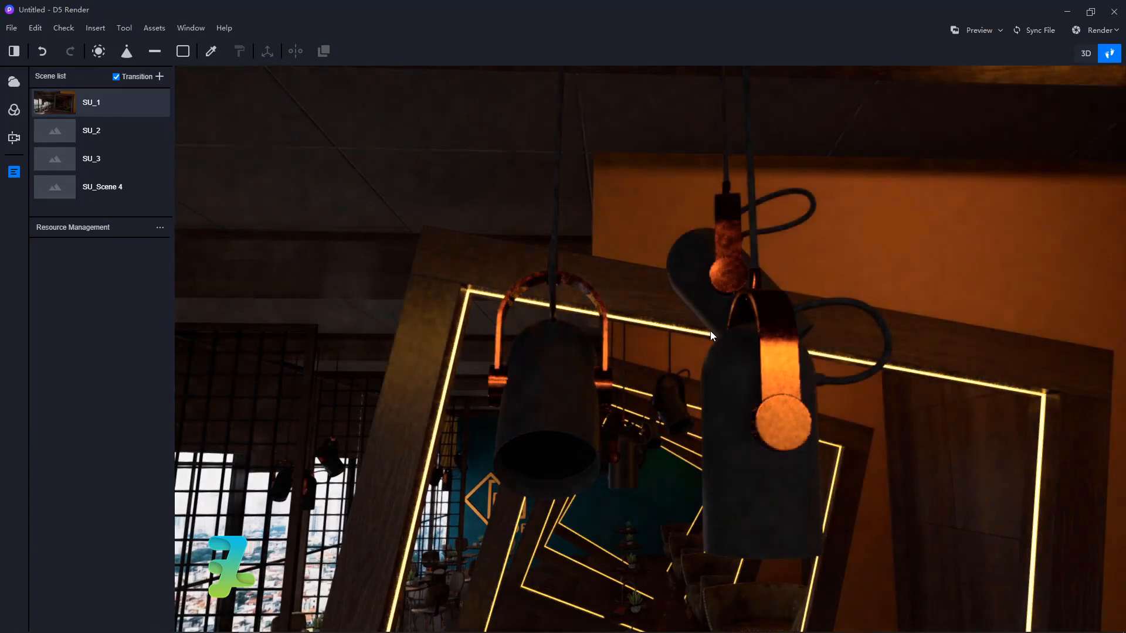
pyautogui.click(792, 360)
pyautogui.click(1023, 364)
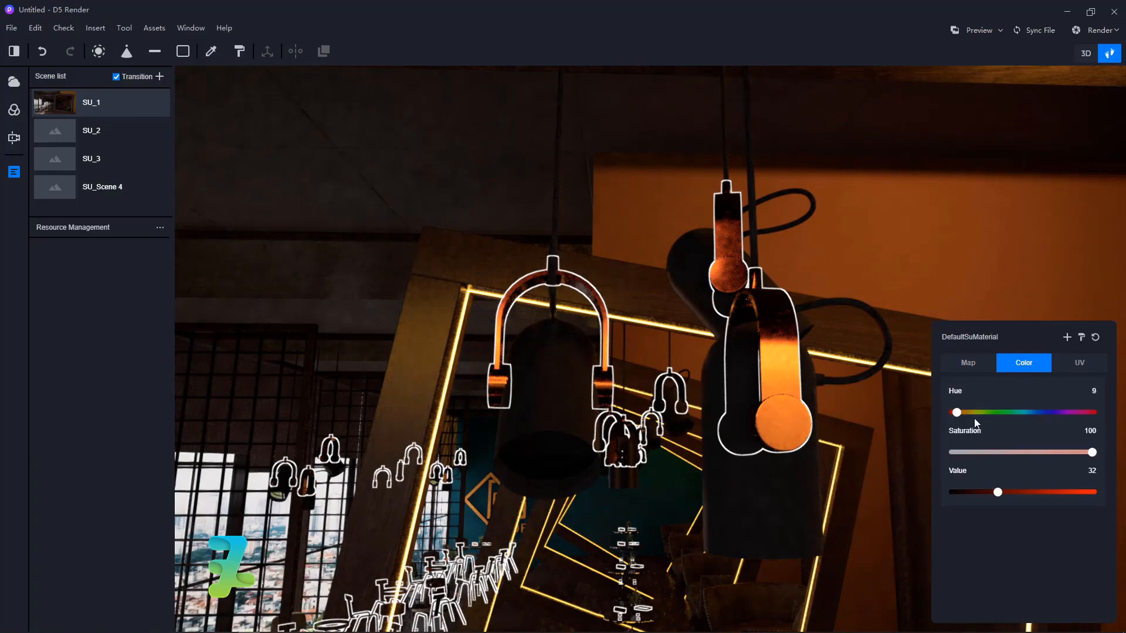
pyautogui.moveTo(957, 412); pyautogui.dragTo(969, 412)
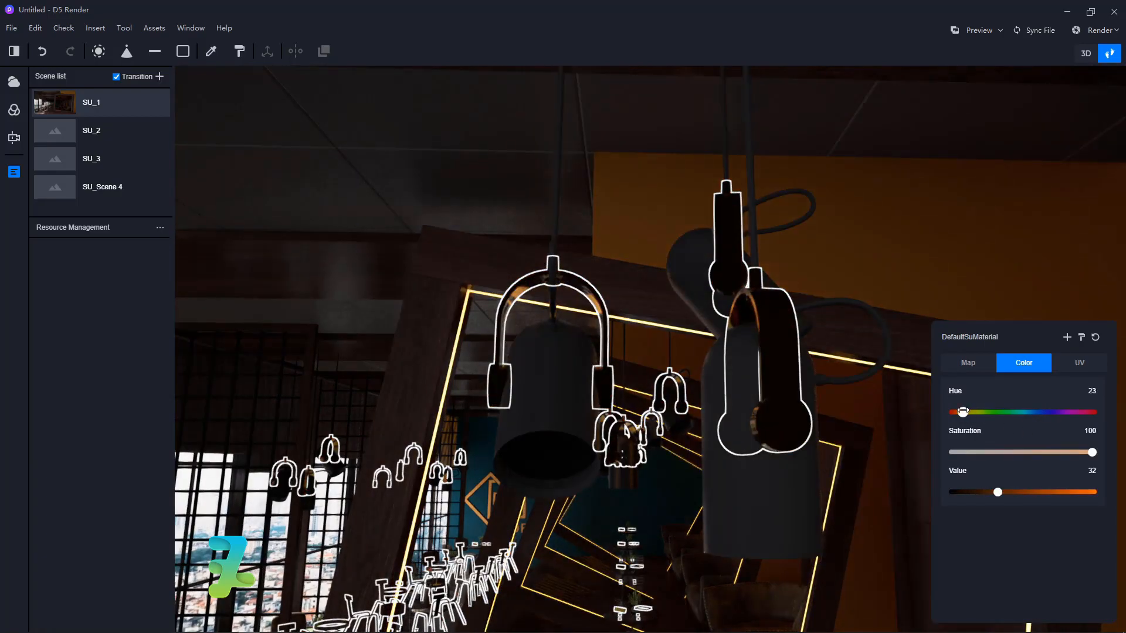
# - Make the R COFFEE wall logo material Emissive with light intensity 0.2
pyautogui.press('w')
pyautogui.moveTo(460, 439); pyautogui.dragTo(580, 535, button='right')
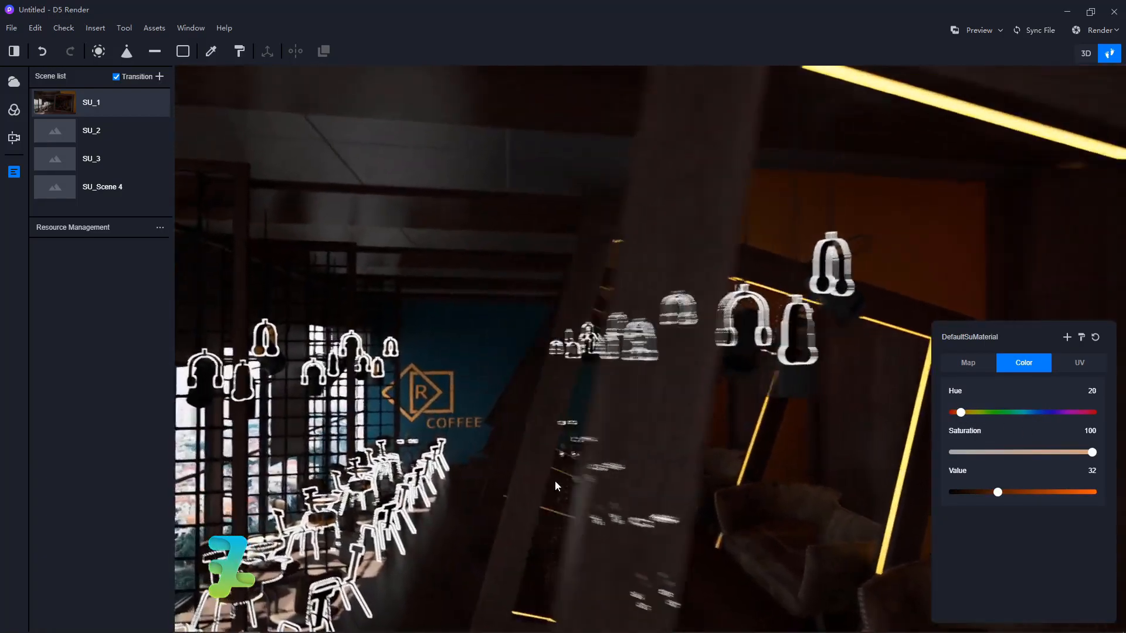
pyautogui.moveTo(554, 482); pyautogui.dragTo(533, 444, button='right')
pyautogui.press('Escape')
pyautogui.click(568, 404)
pyautogui.press('w')
pyautogui.press('s')
pyautogui.click(973, 368)
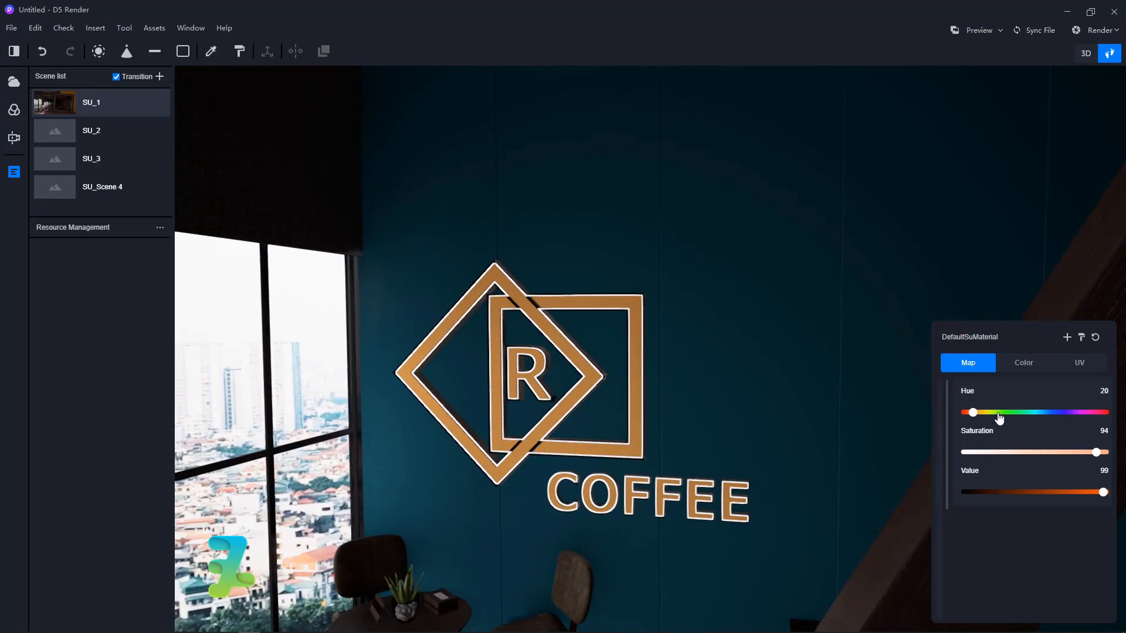
pyautogui.click(993, 407)
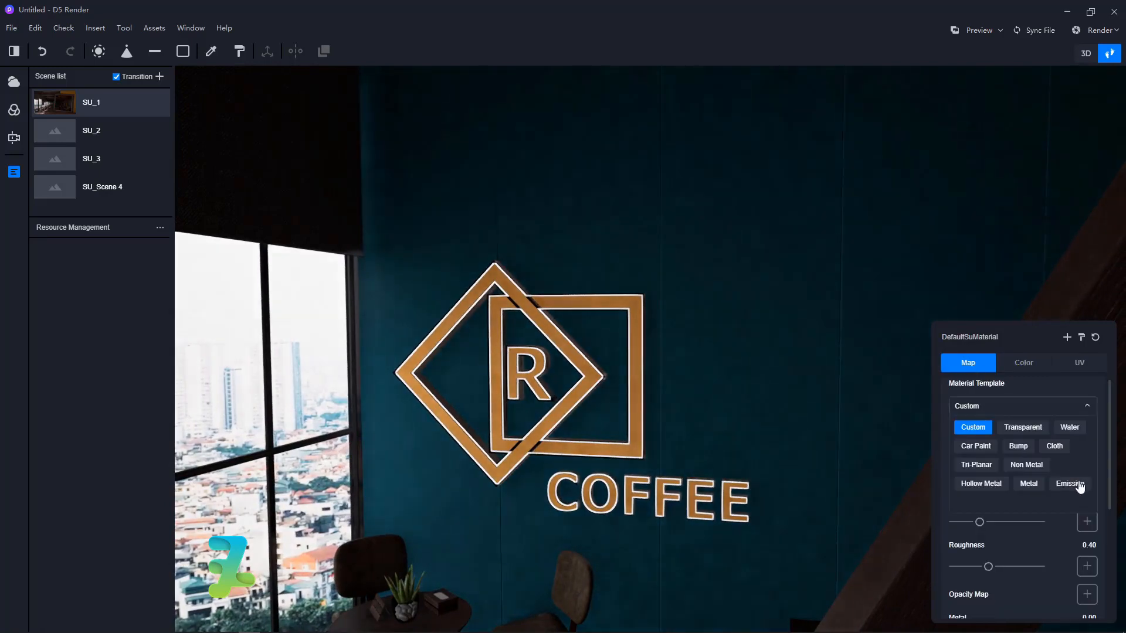
pyautogui.click(1071, 484)
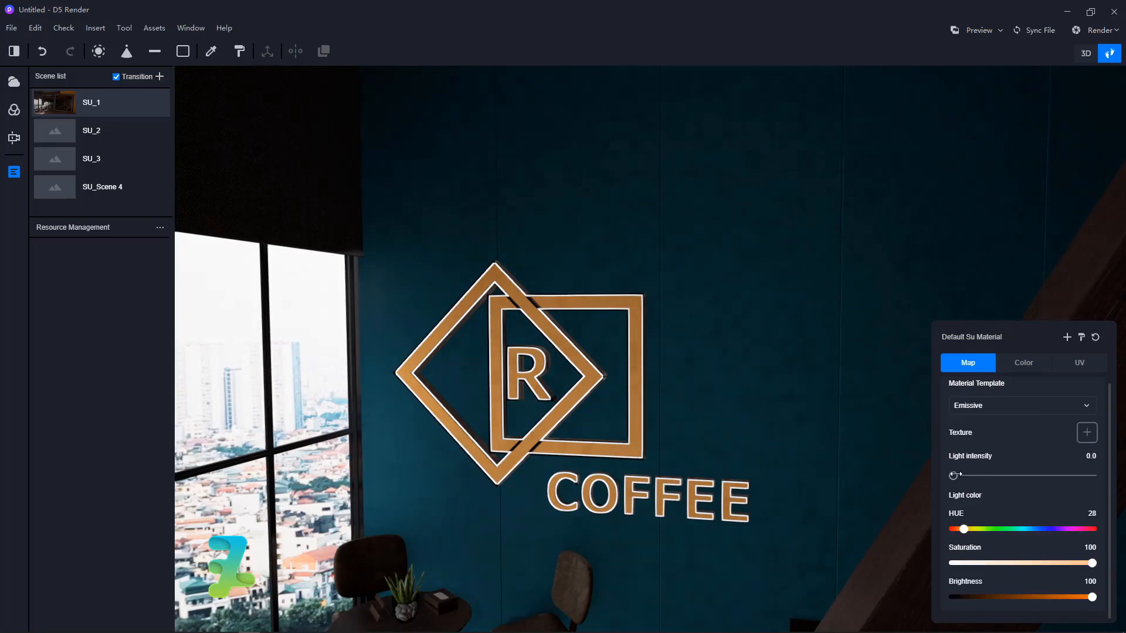
pyautogui.moveTo(953, 475); pyautogui.dragTo(957, 475)
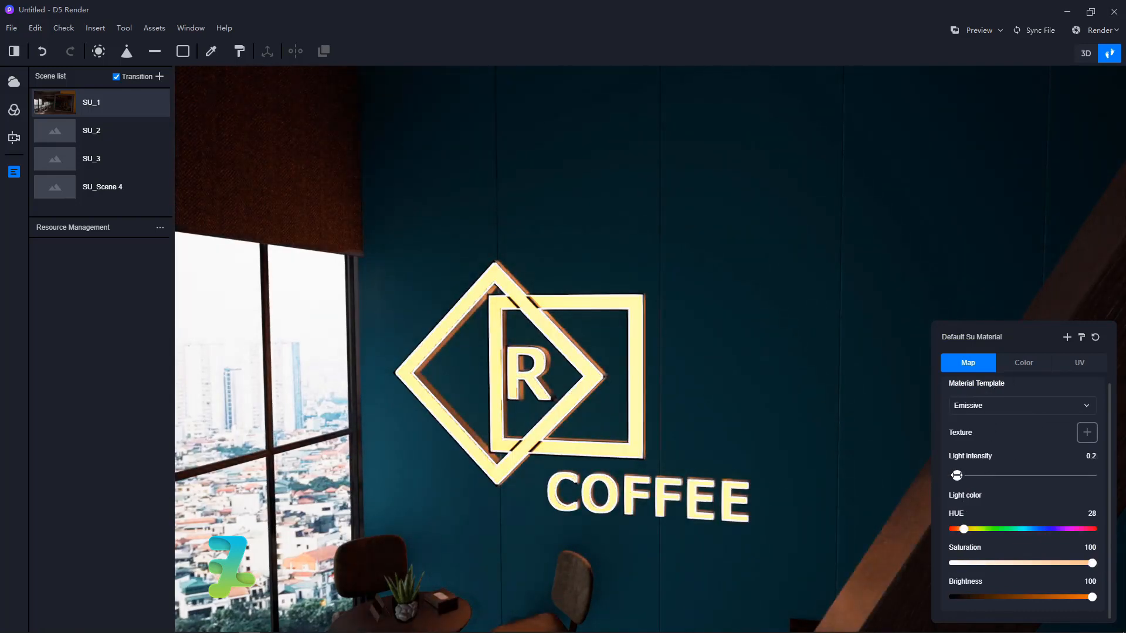
# - Compare the emissive settings of the frame light strip with those of the wall logo
pyautogui.moveTo(884, 456); pyautogui.dragTo(387, 508, button='middle')
pyautogui.click(389, 502)
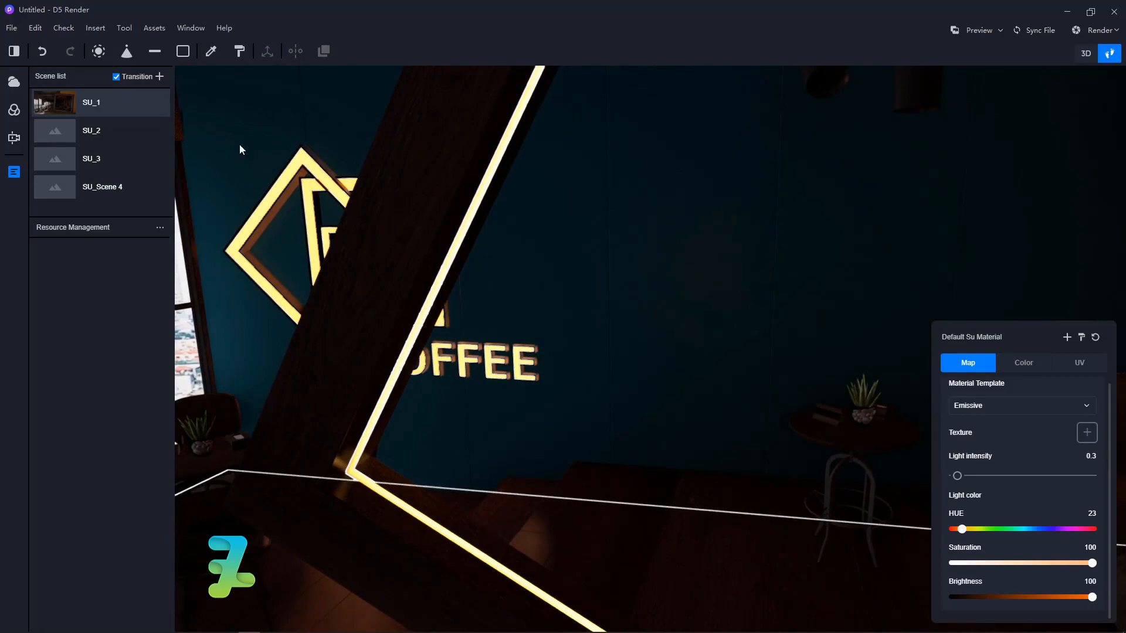
pyautogui.click(298, 164)
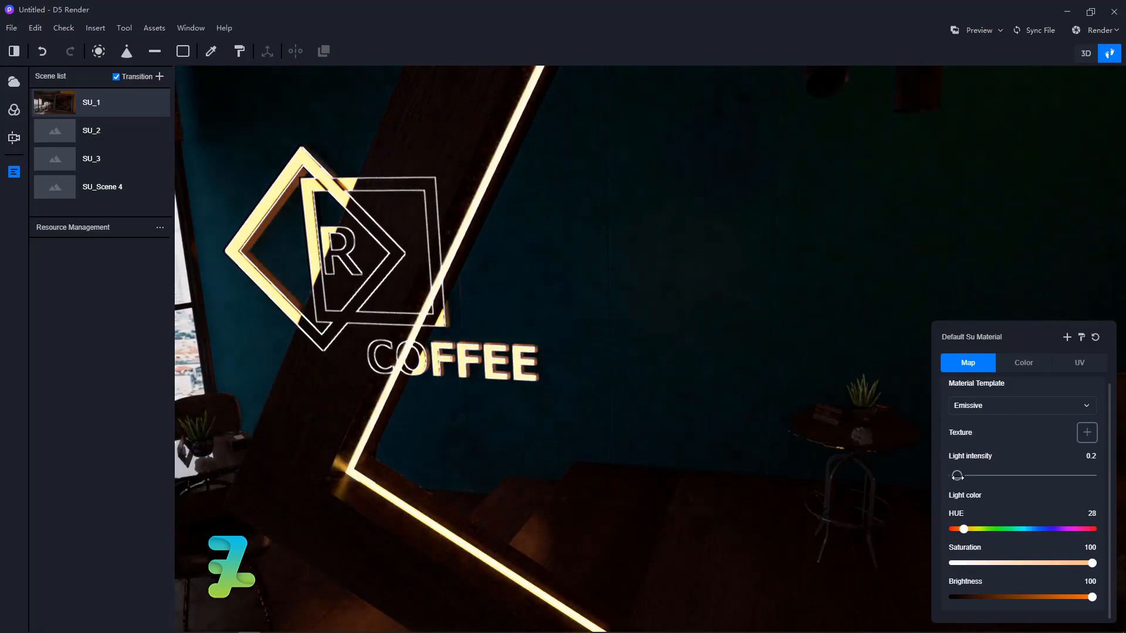
# - Change the dark ceiling panel material to the Metal template with roughness 0.00
pyautogui.moveTo(252, 331); pyautogui.dragTo(713, 264, button='middle')
pyautogui.press('Escape')
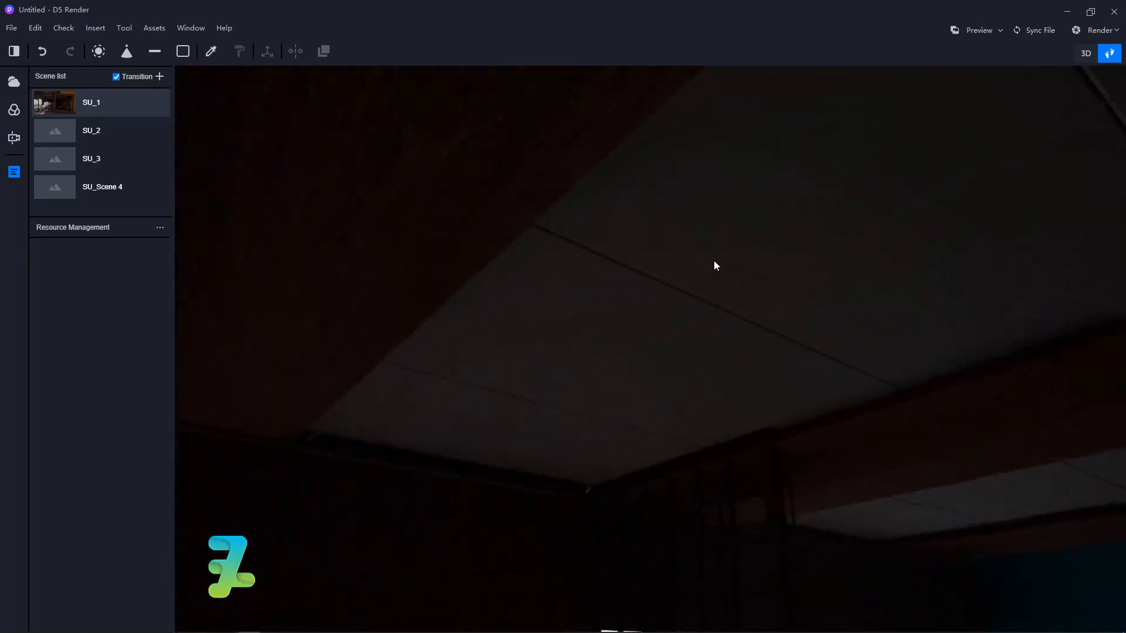
pyautogui.click(714, 264)
pyautogui.moveTo(694, 398); pyautogui.dragTo(713, 251, button='right')
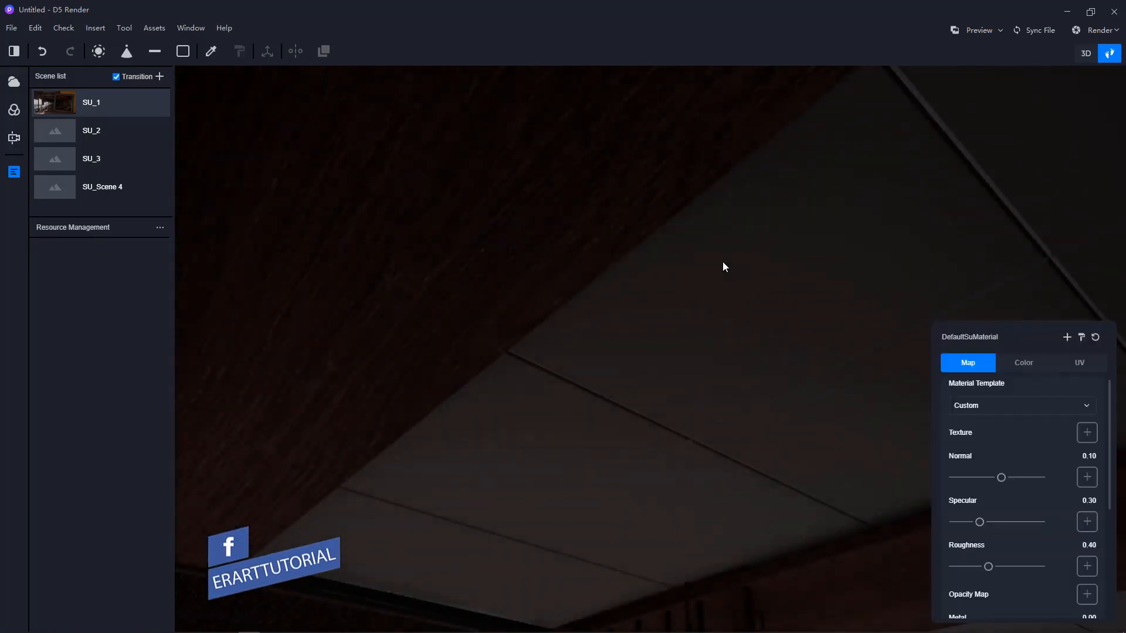
pyautogui.scroll(-2, 956, 527)
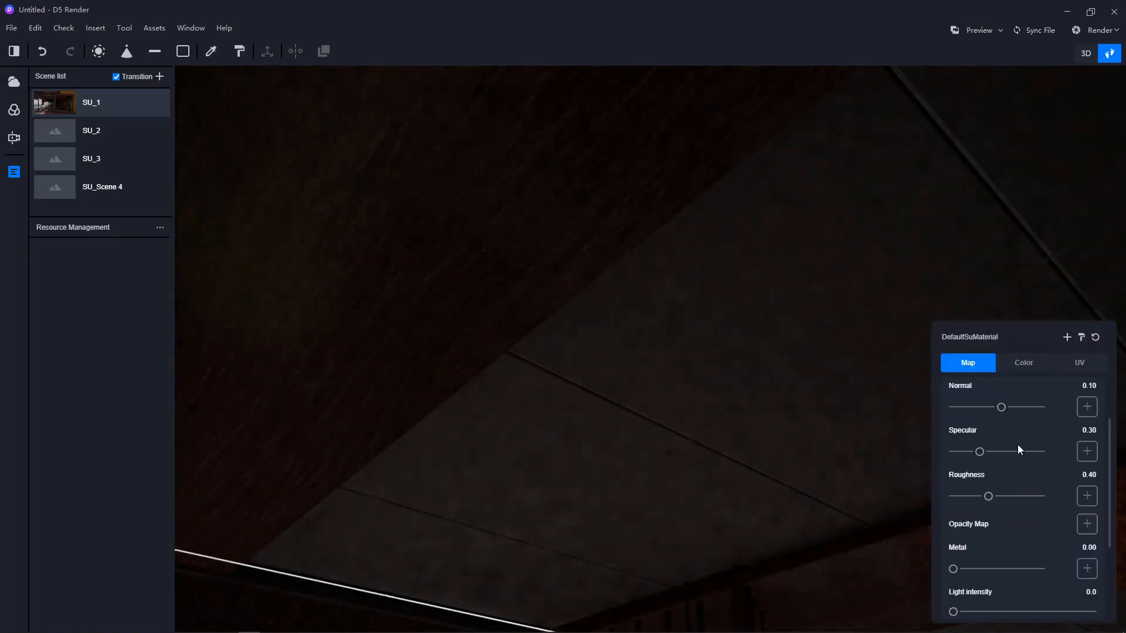
pyautogui.scroll(2, 1025, 431)
pyautogui.click(1027, 425)
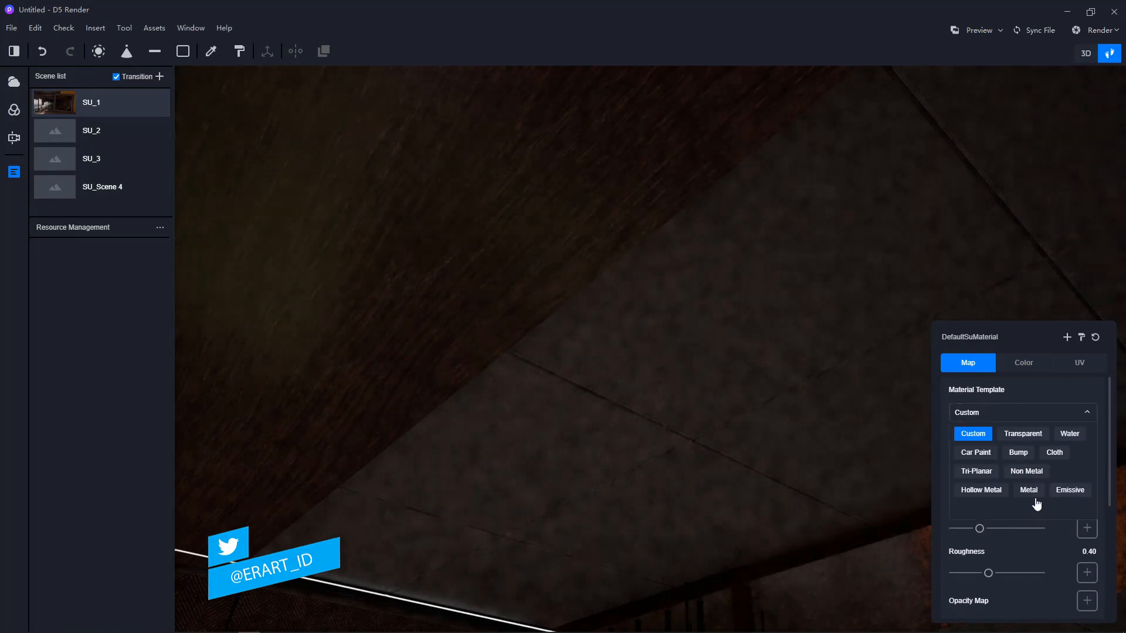
pyautogui.click(1022, 491)
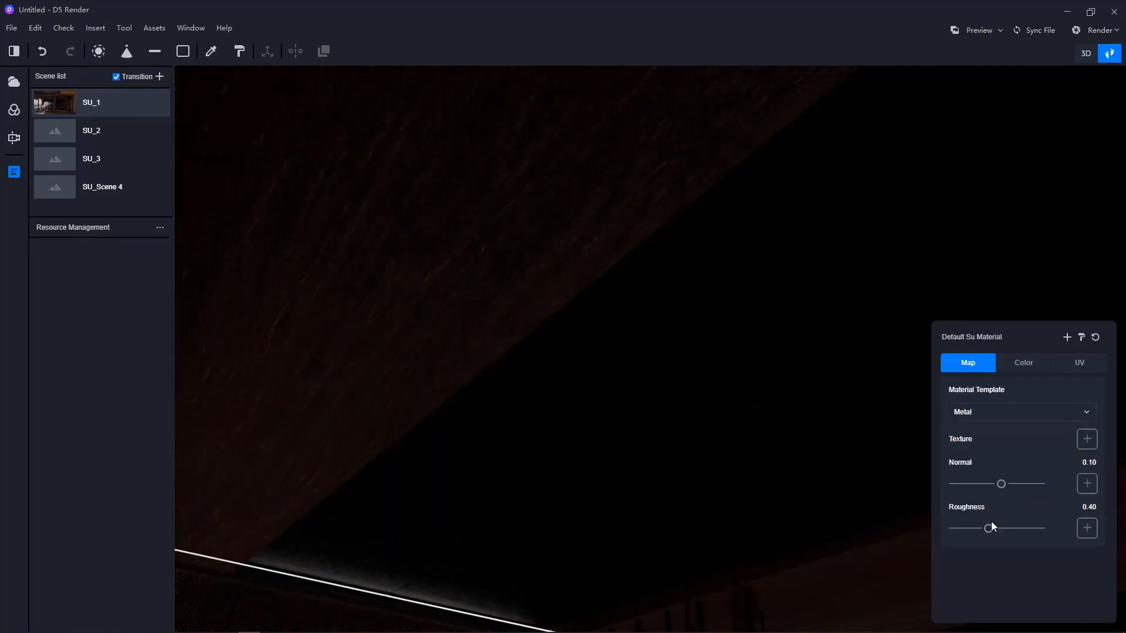
pyautogui.moveTo(991, 527); pyautogui.dragTo(921, 529)
# - Set the ceiling panel metal's color value to 100 and return to the SU_1 view
pyautogui.click(1023, 363)
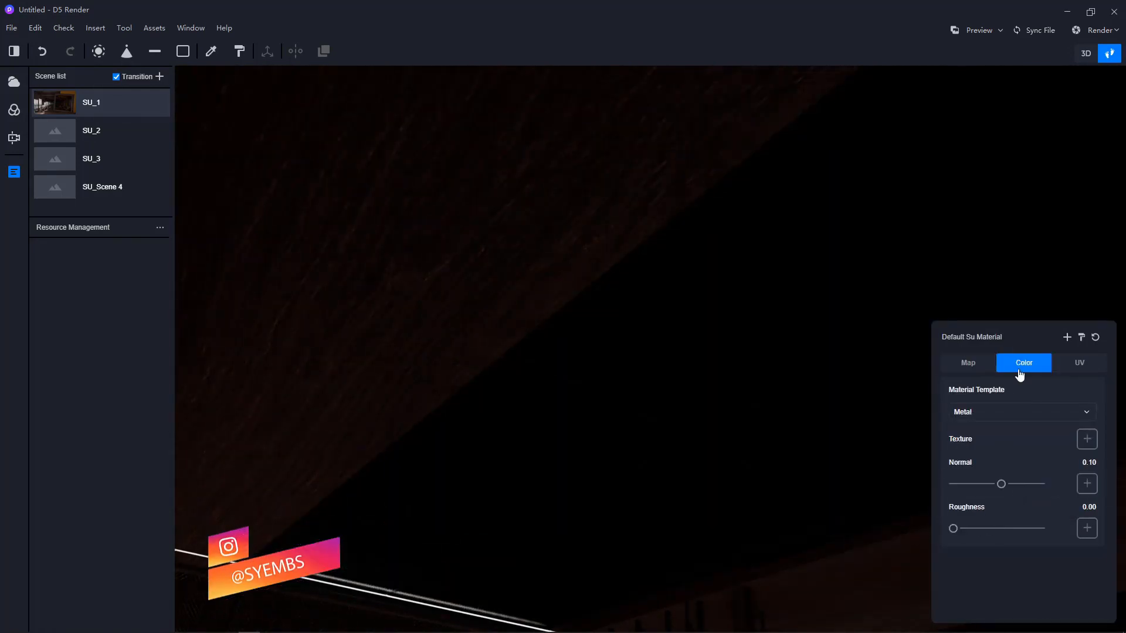
pyautogui.click(961, 492)
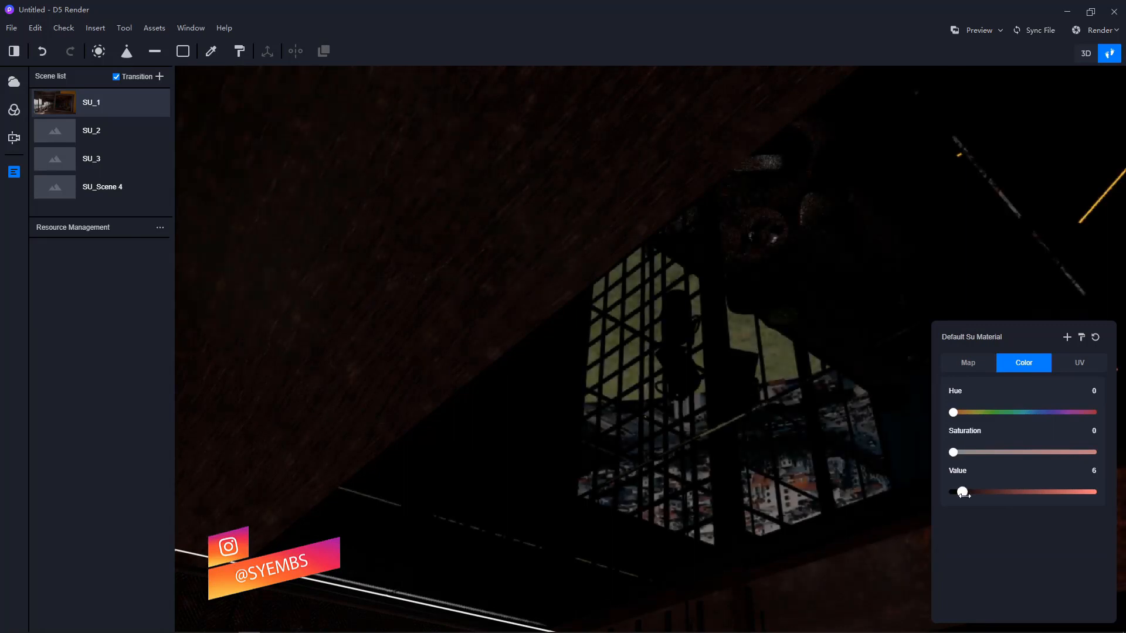
pyautogui.moveTo(962, 494); pyautogui.dragTo(1116, 499)
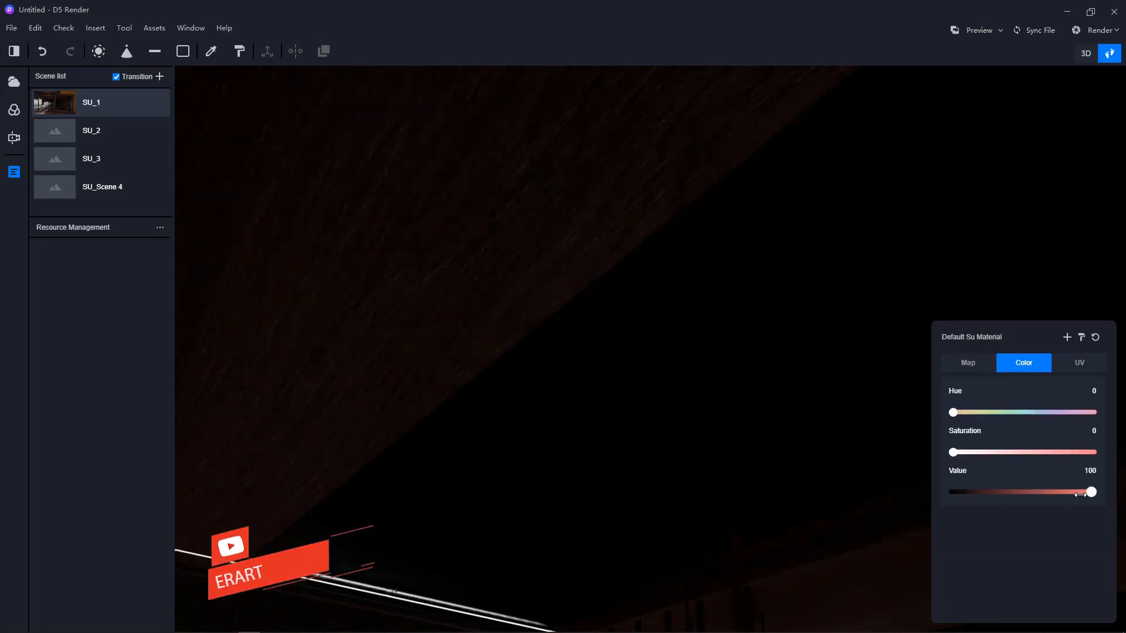
pyautogui.click(71, 108)
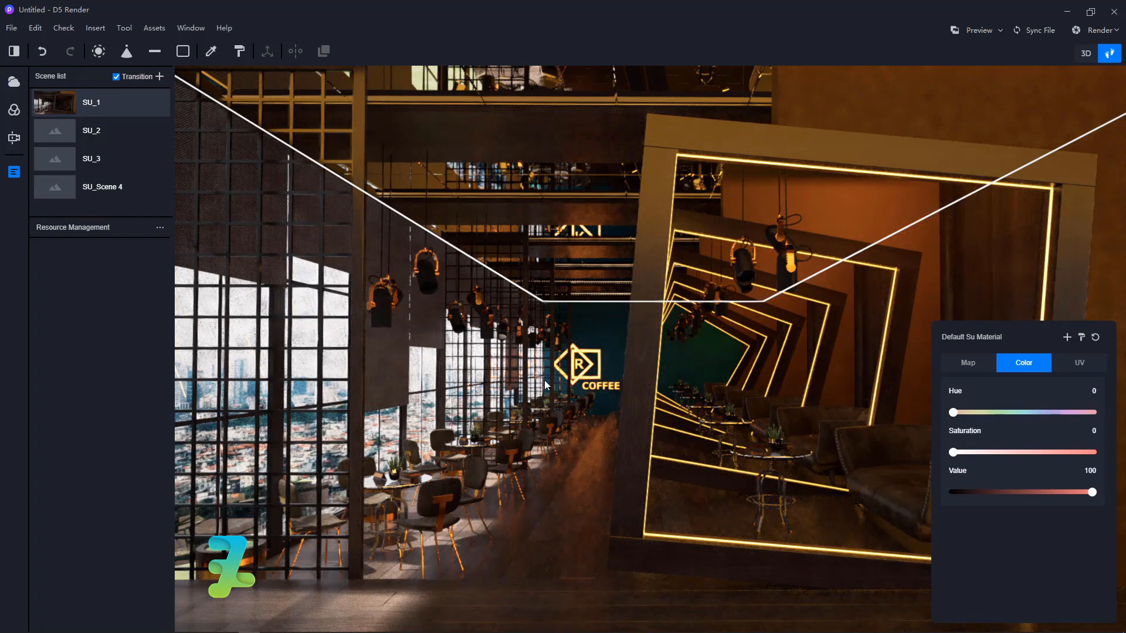
pyautogui.press('Escape')
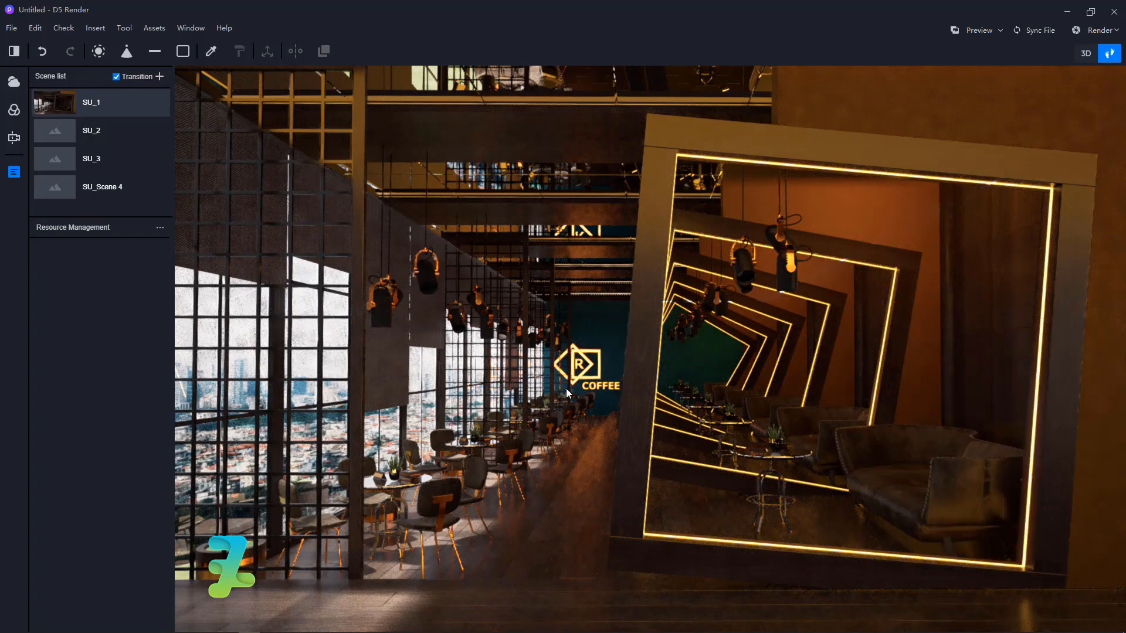
# - Make the lens material of the pendant lamps inside the frames Emissive with light intensity 0.1
pyautogui.press('d')
pyautogui.press('w')
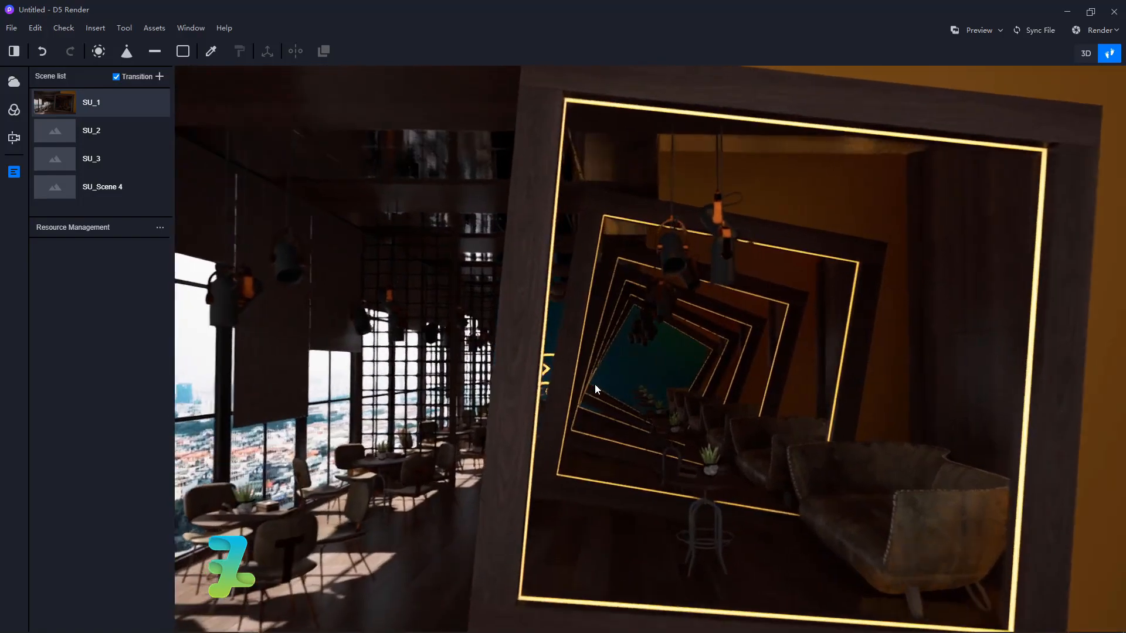
pyautogui.press('d')
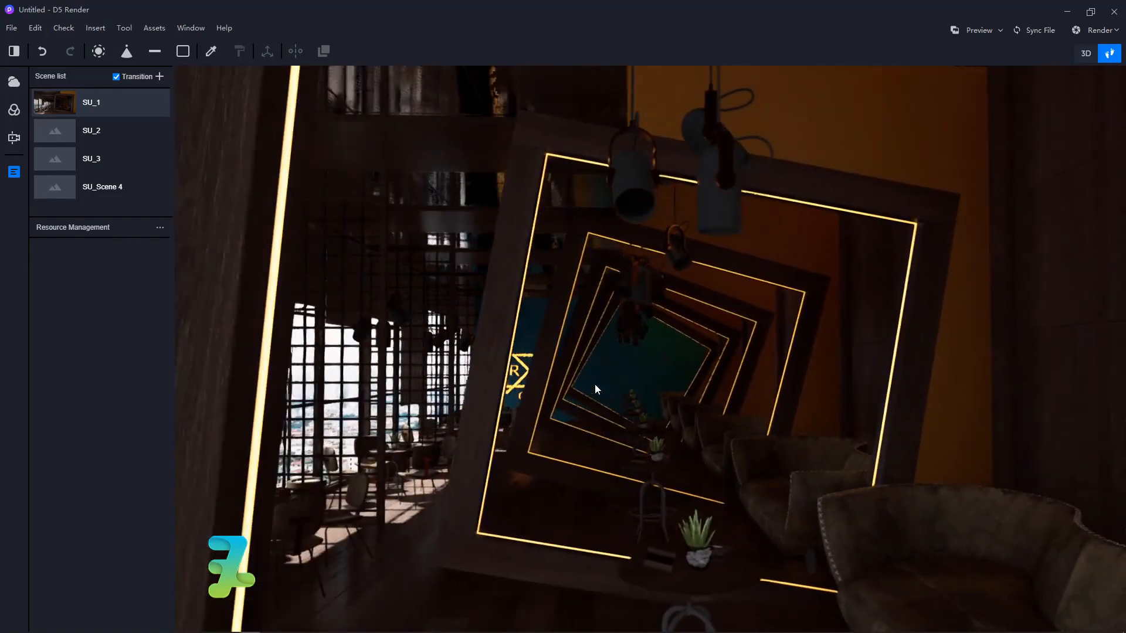
pyautogui.press('s')
pyautogui.press('a')
pyautogui.press('w')
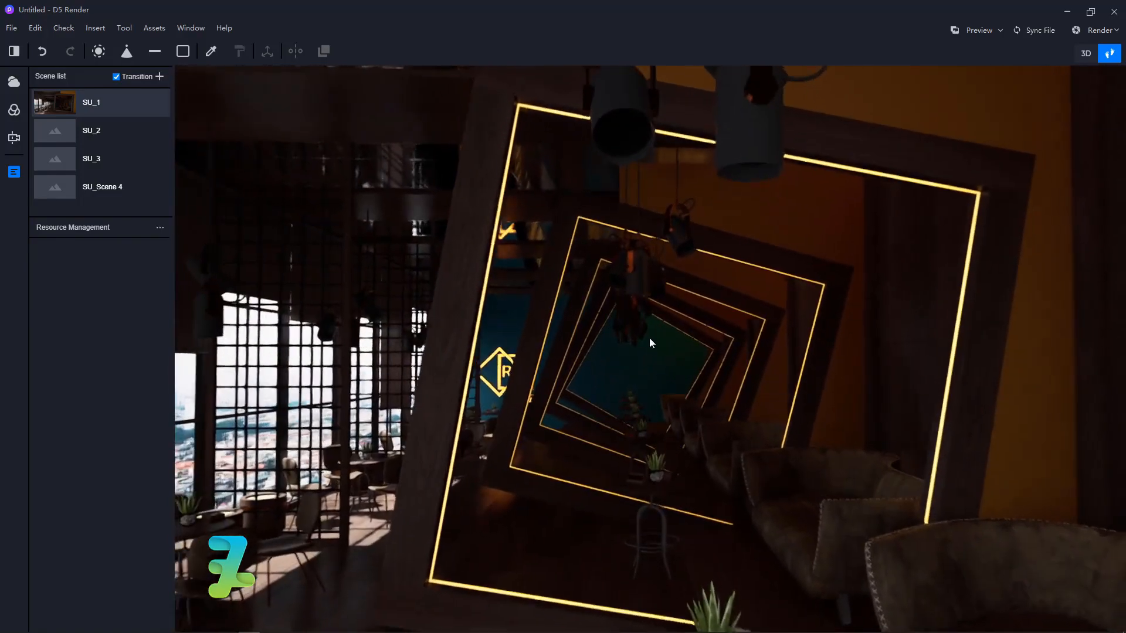
pyautogui.moveTo(649, 336); pyautogui.dragTo(650, 232, button='right')
pyautogui.press('w')
pyautogui.moveTo(663, 291); pyautogui.dragTo(647, 217, button='right')
pyautogui.click(618, 277)
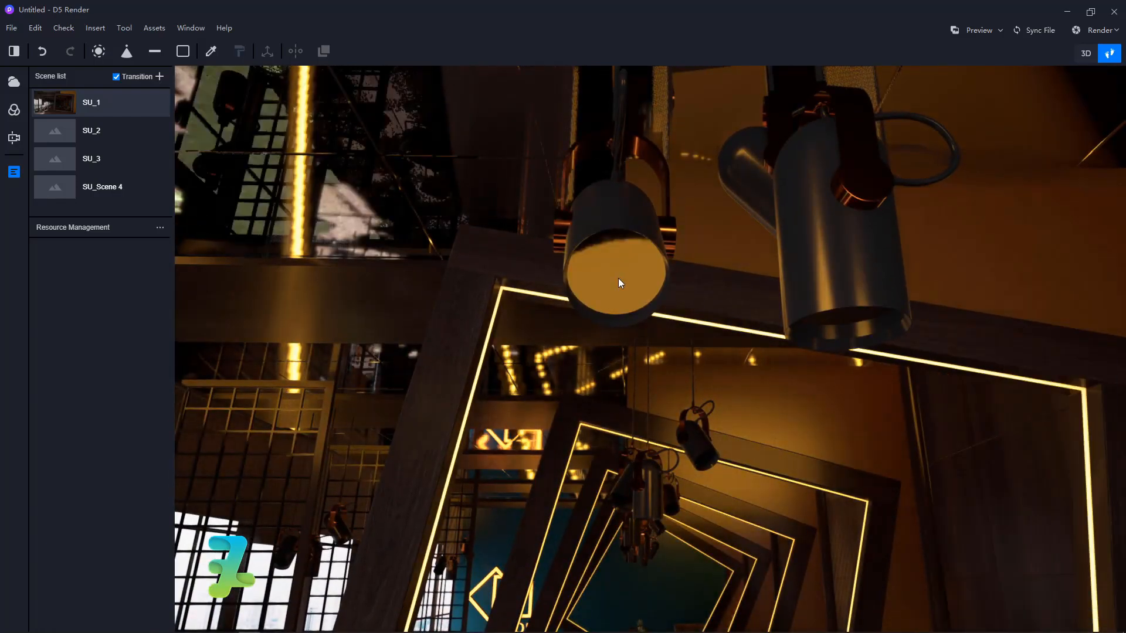
pyautogui.press('w')
pyautogui.moveTo(666, 431); pyautogui.dragTo(620, 210, button='right')
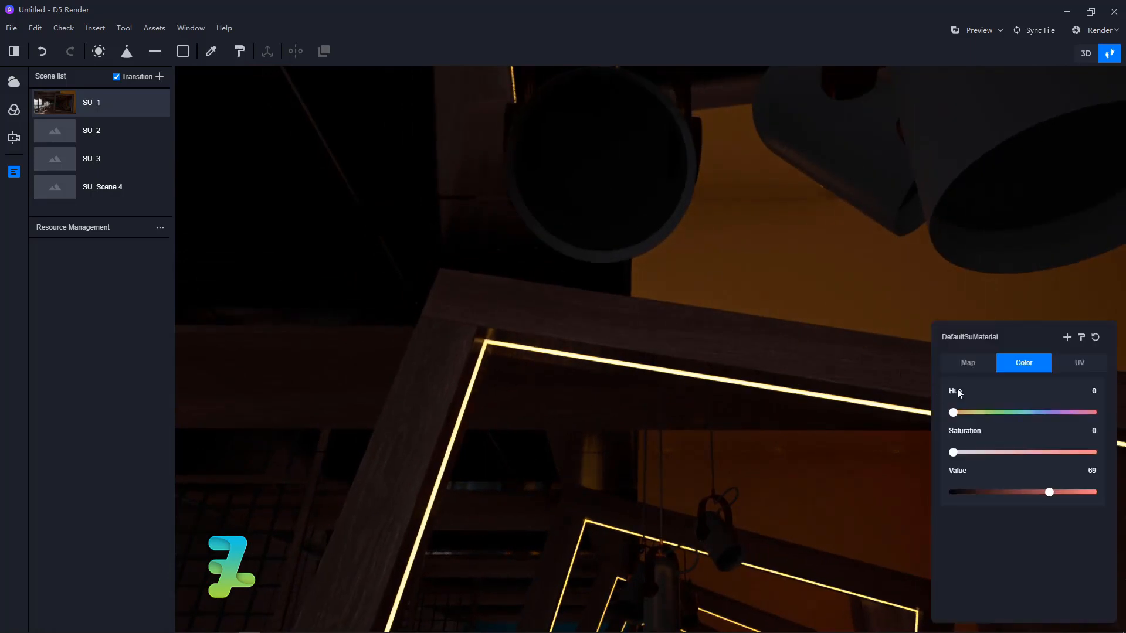
pyautogui.click(981, 364)
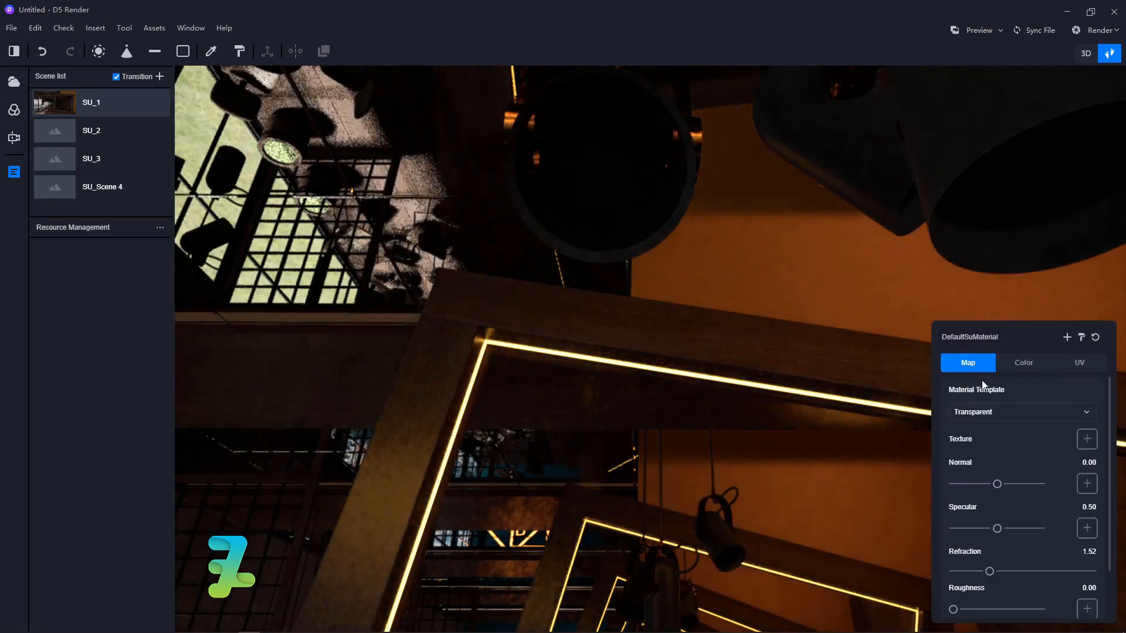
pyautogui.click(587, 217)
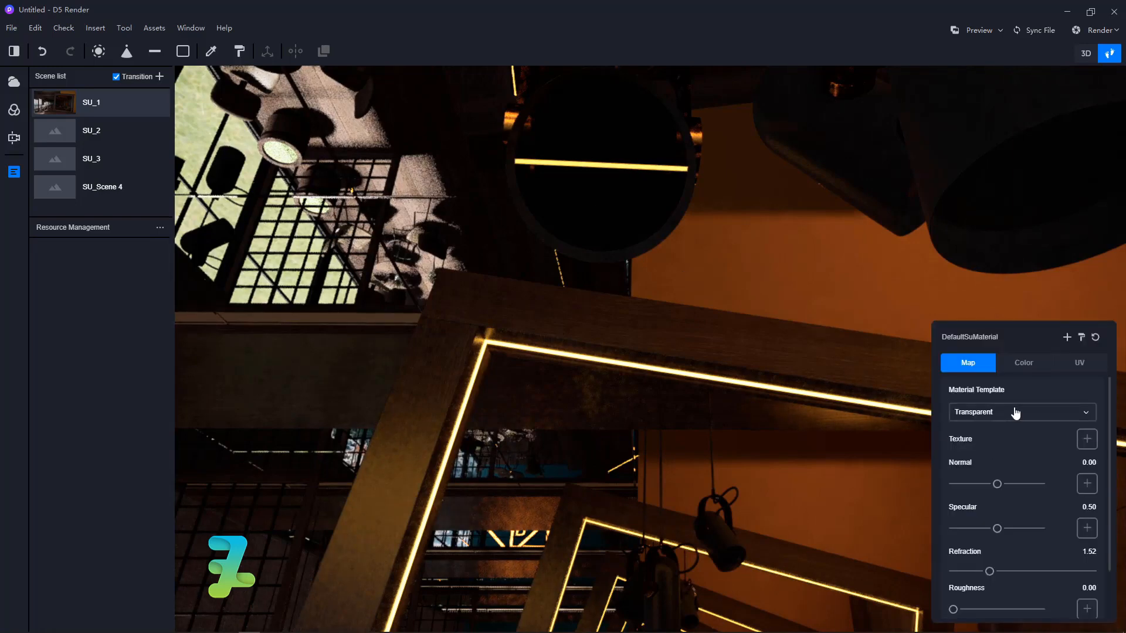
pyautogui.click(601, 172)
pyautogui.click(1004, 414)
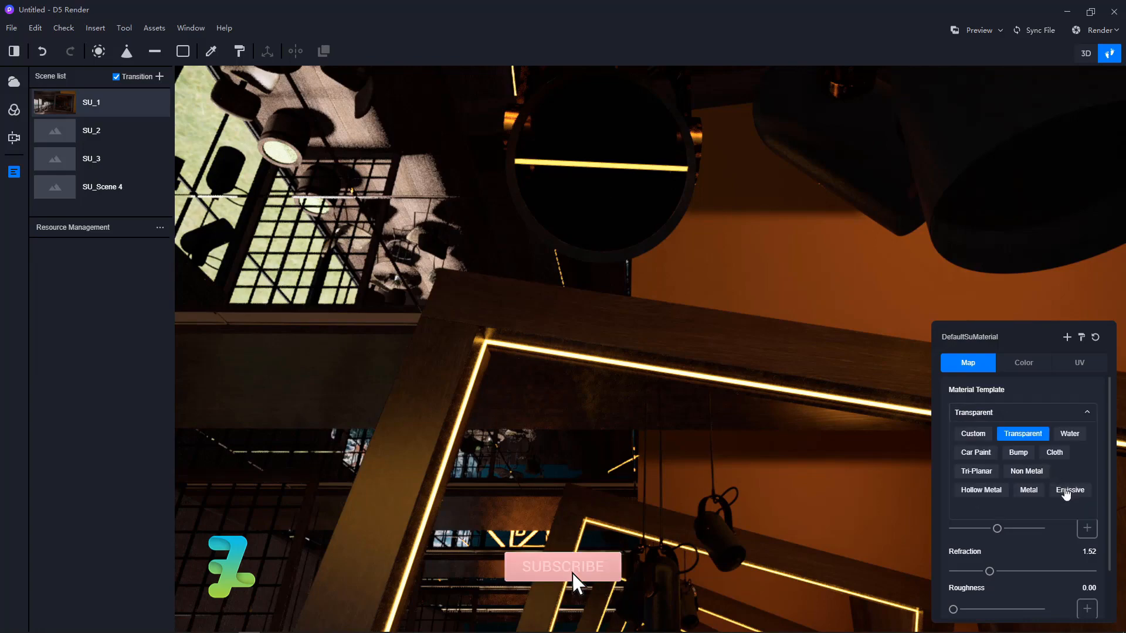
pyautogui.click(1065, 489)
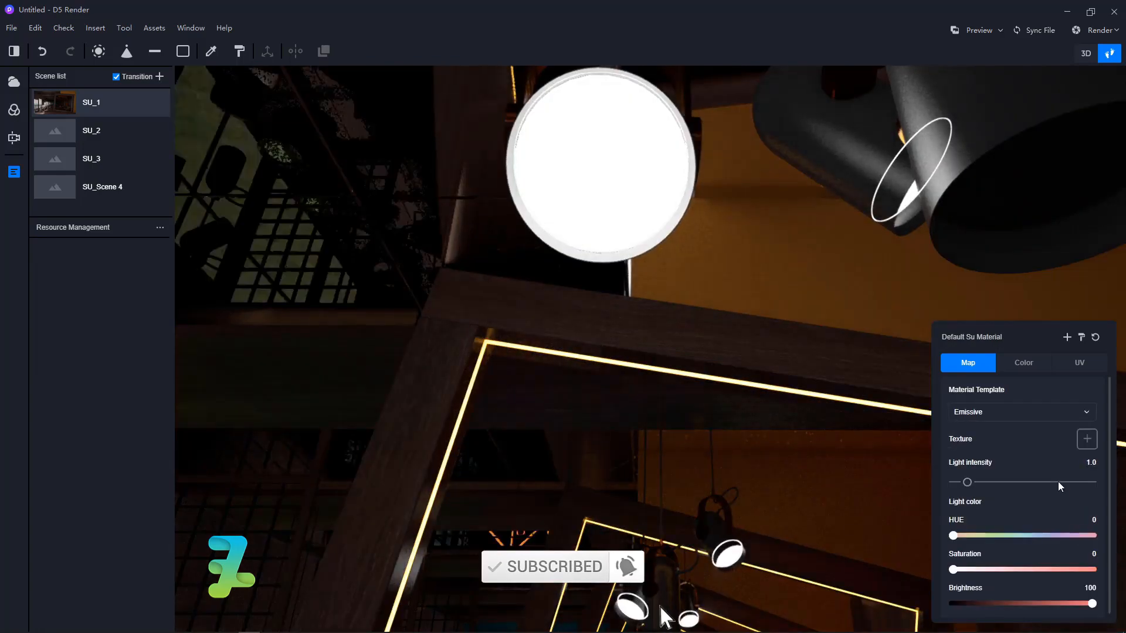
pyautogui.moveTo(967, 481); pyautogui.dragTo(954, 481)
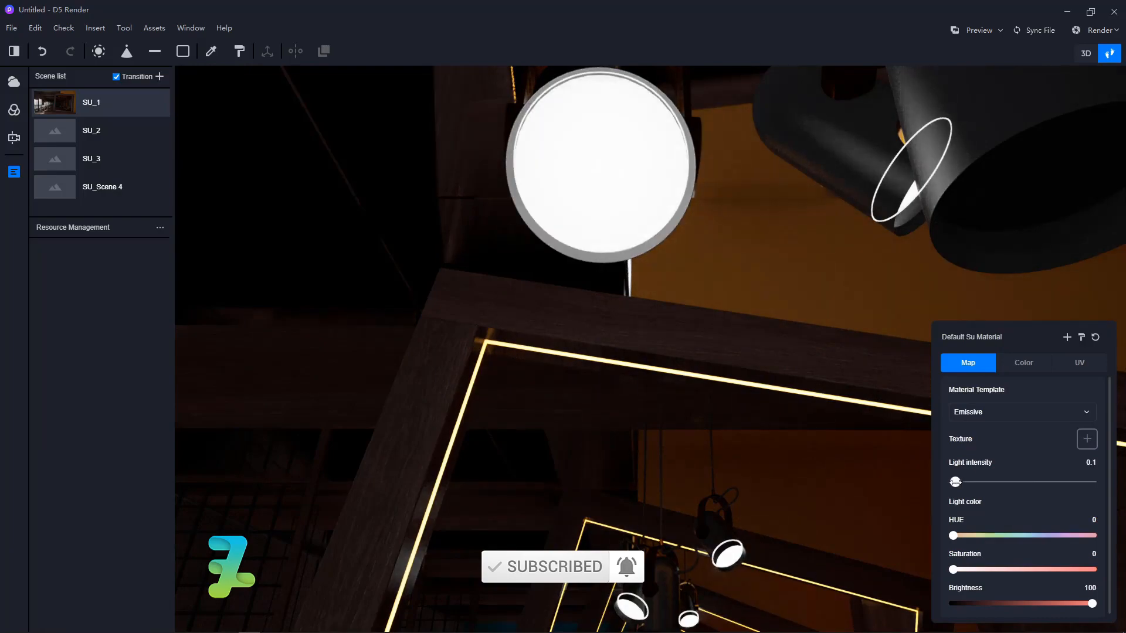
# - Examine the material settings of the neighbouring black pendant lamp's housing and bracket from below
pyautogui.press('s')
pyautogui.moveTo(630, 379); pyautogui.dragTo(507, 254, button='right')
pyautogui.press('s')
pyautogui.press('w')
pyautogui.press('w')
pyautogui.moveTo(617, 411); pyautogui.dragTo(630, 272, button='right')
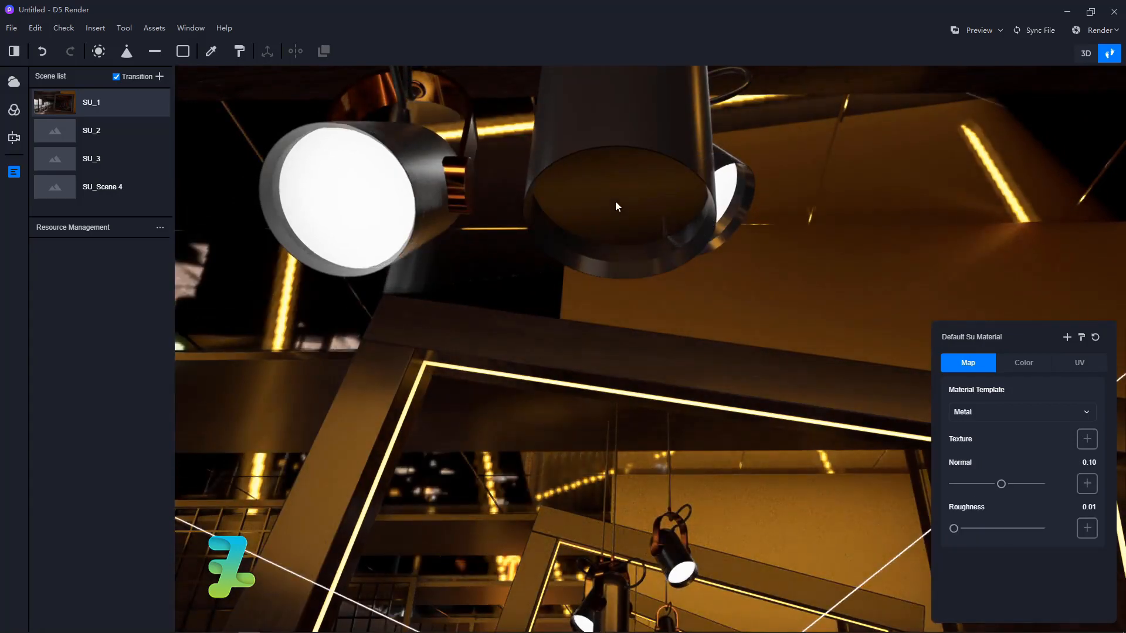
pyautogui.press('Escape')
pyautogui.click(630, 221)
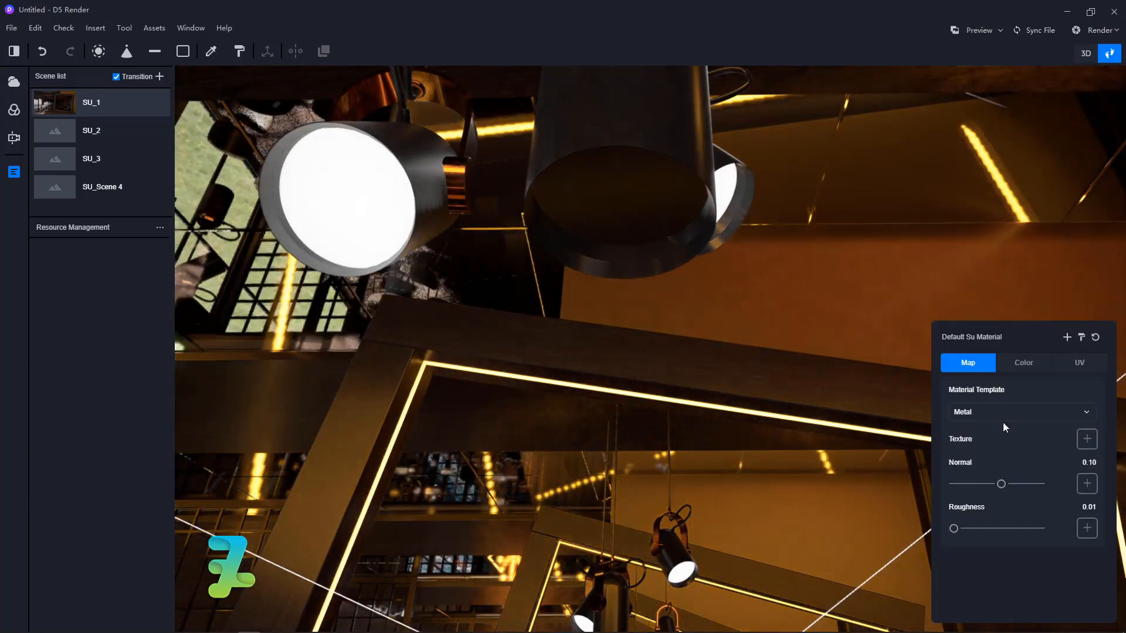
pyautogui.click(1005, 410)
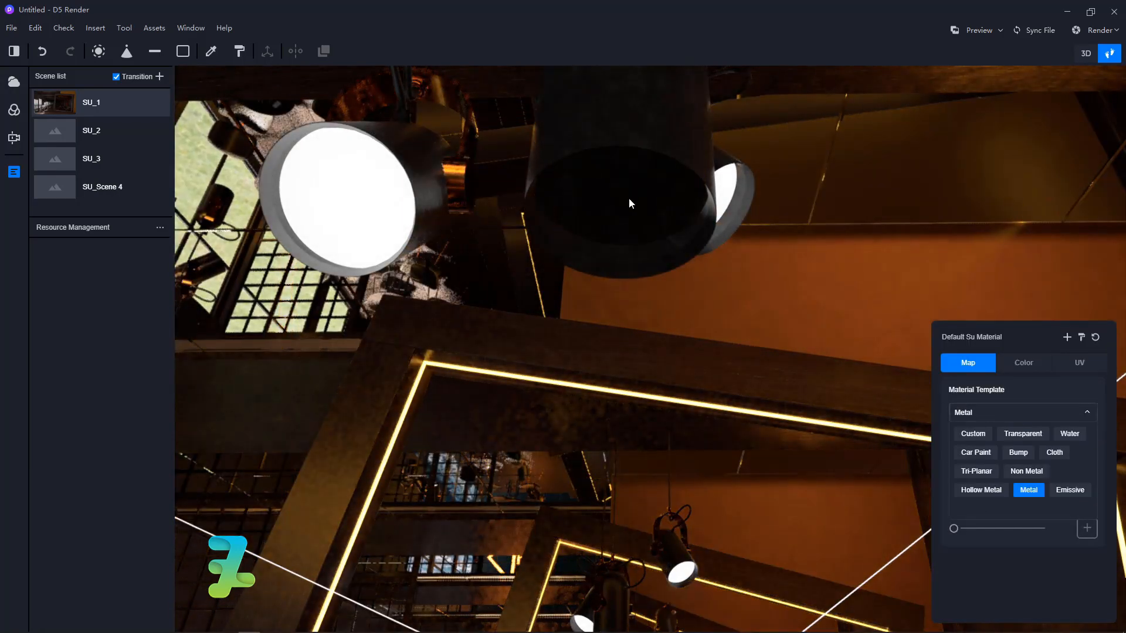
pyautogui.click(628, 198)
pyautogui.moveTo(623, 316); pyautogui.dragTo(666, 173, button='right')
pyautogui.click(666, 170)
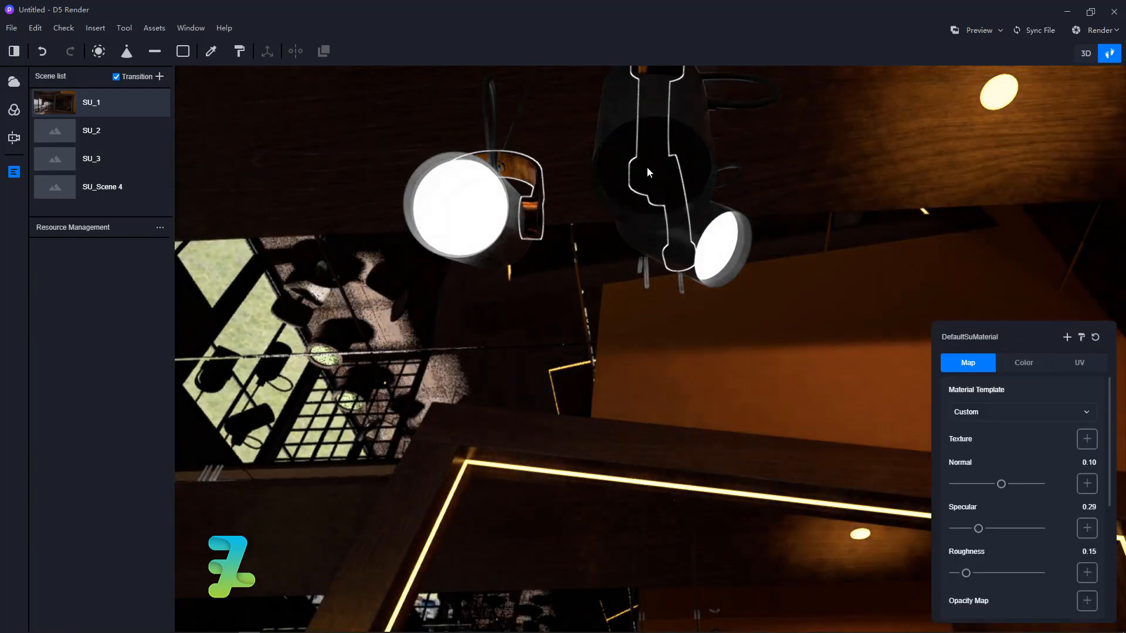
pyautogui.press('Escape')
pyautogui.click(652, 150)
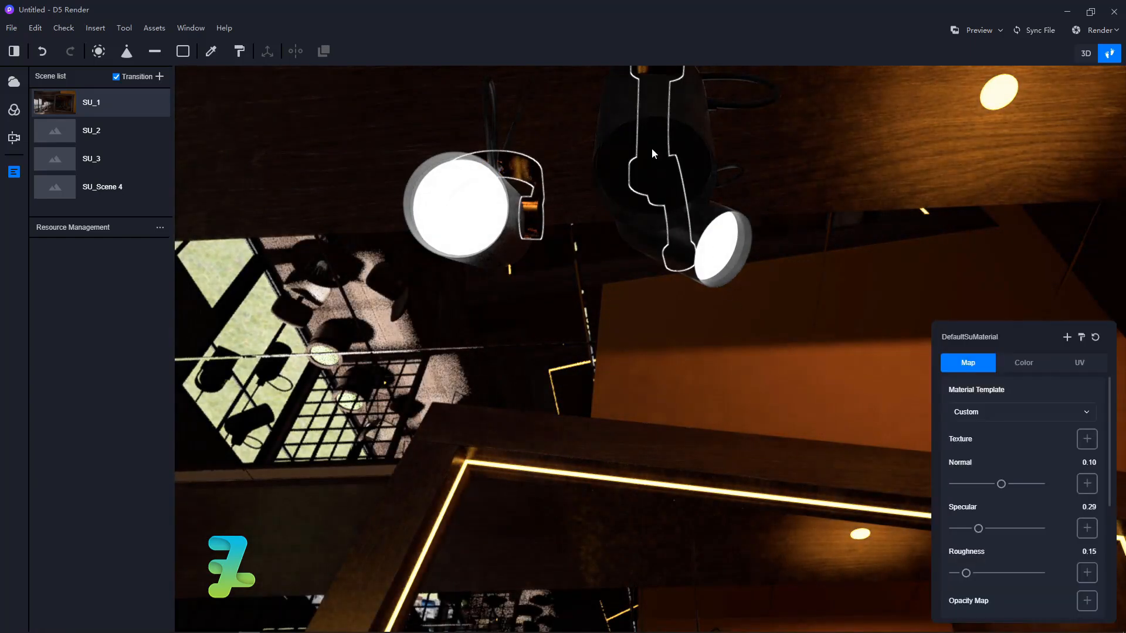
pyautogui.moveTo(603, 329); pyautogui.dragTo(798, 312, button='right')
pyautogui.press('Escape')
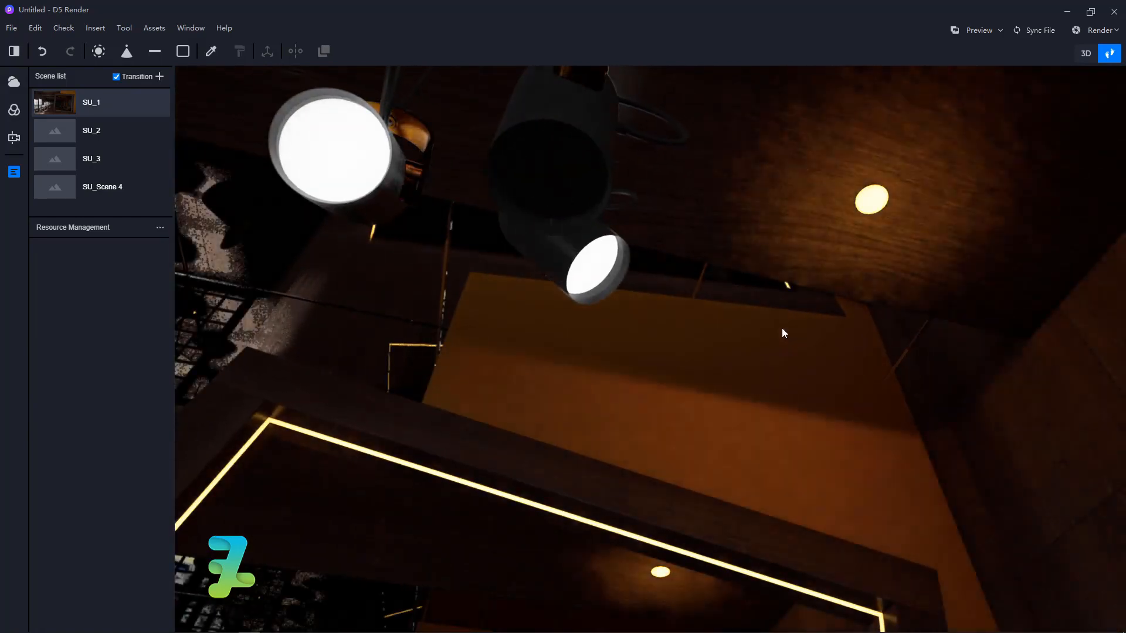
# - Place a spotlight on the round ceiling downlight beside the pendant lamps and give it the third preset light profile
pyautogui.press('d')
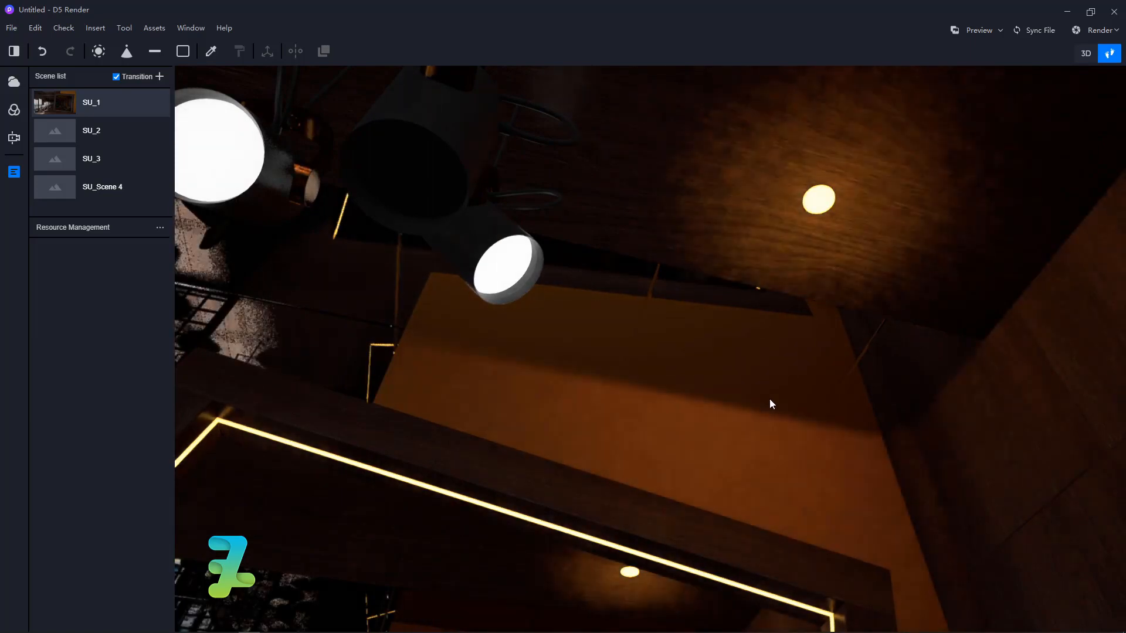
pyautogui.moveTo(768, 400); pyautogui.dragTo(848, 238, button='right')
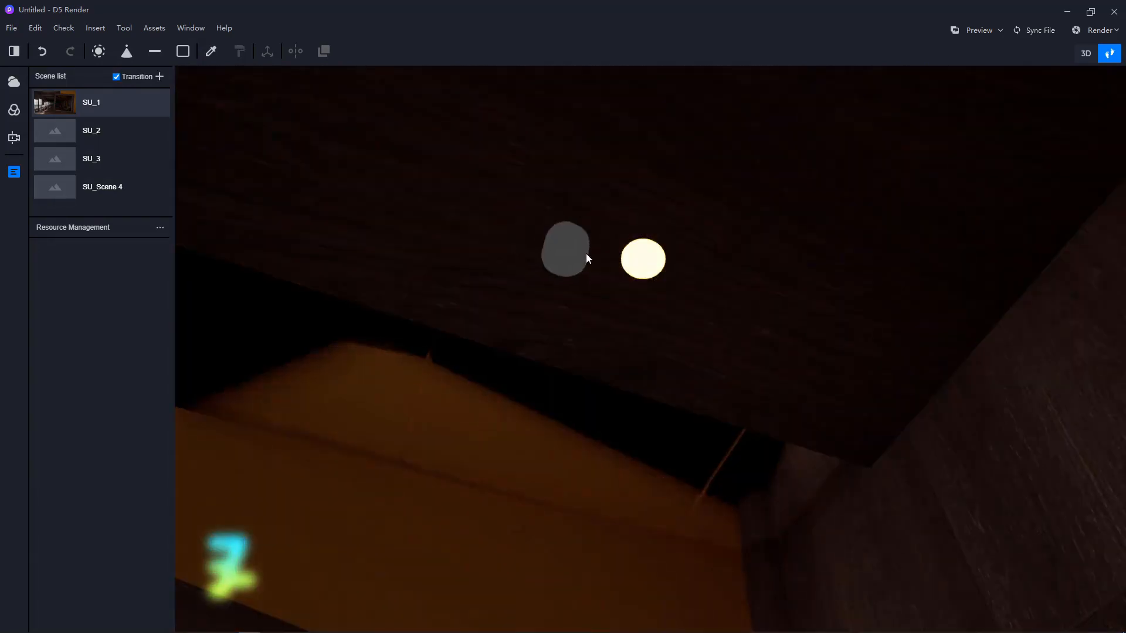
pyautogui.click(644, 259)
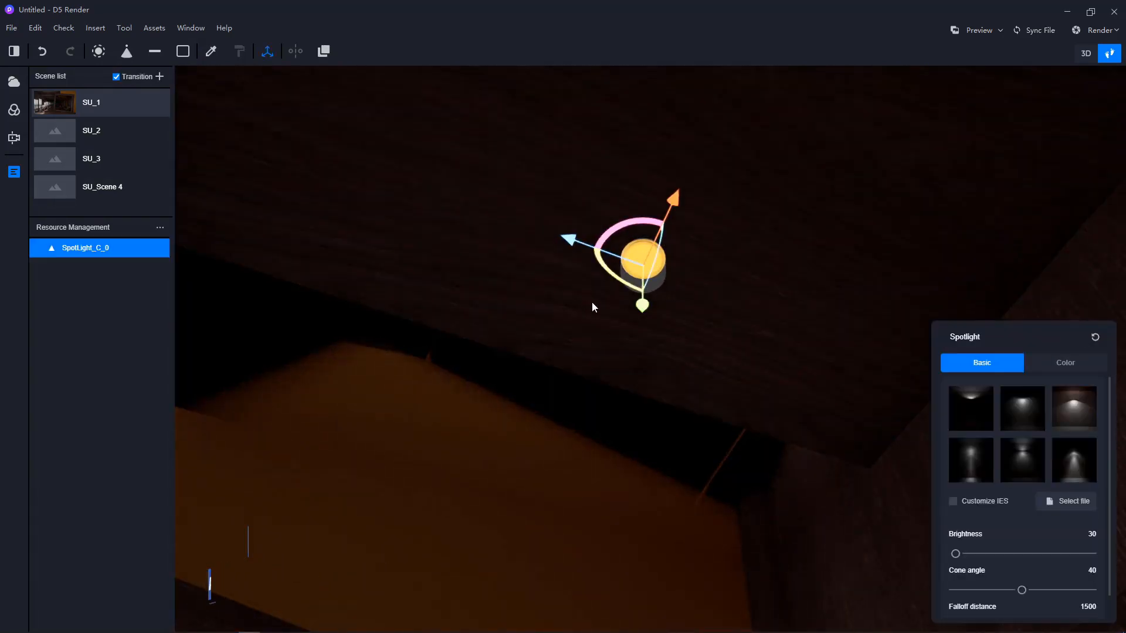
pyautogui.click(1057, 423)
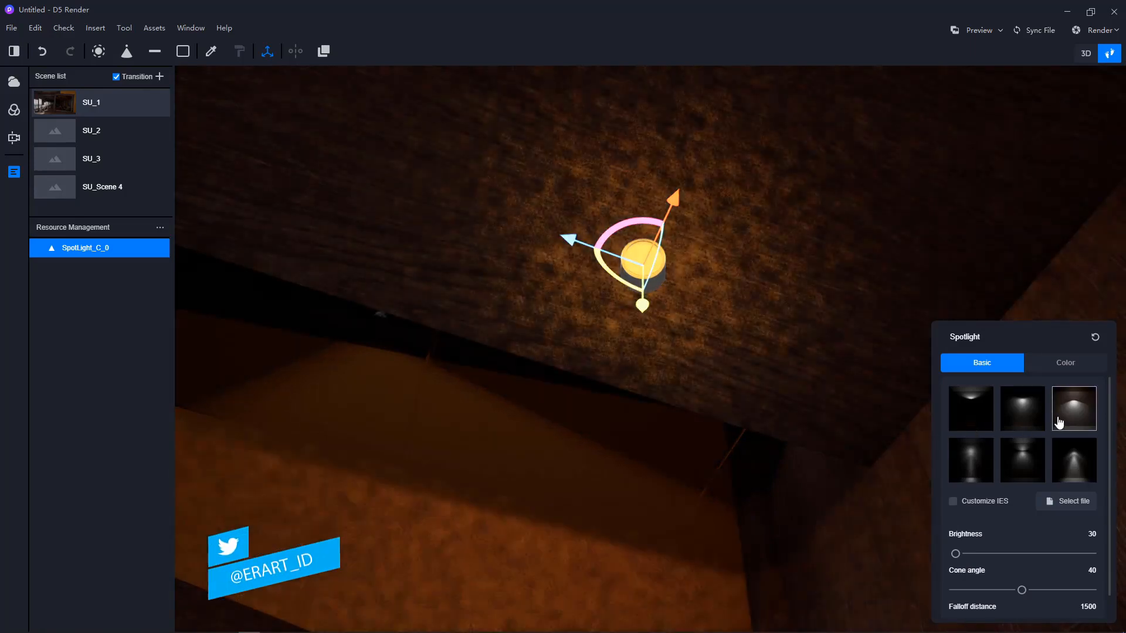
# - Nudge the new spotlight along its red axis to align it with the round ceiling downlight
pyautogui.moveTo(544, 363); pyautogui.dragTo(811, 519, button='right')
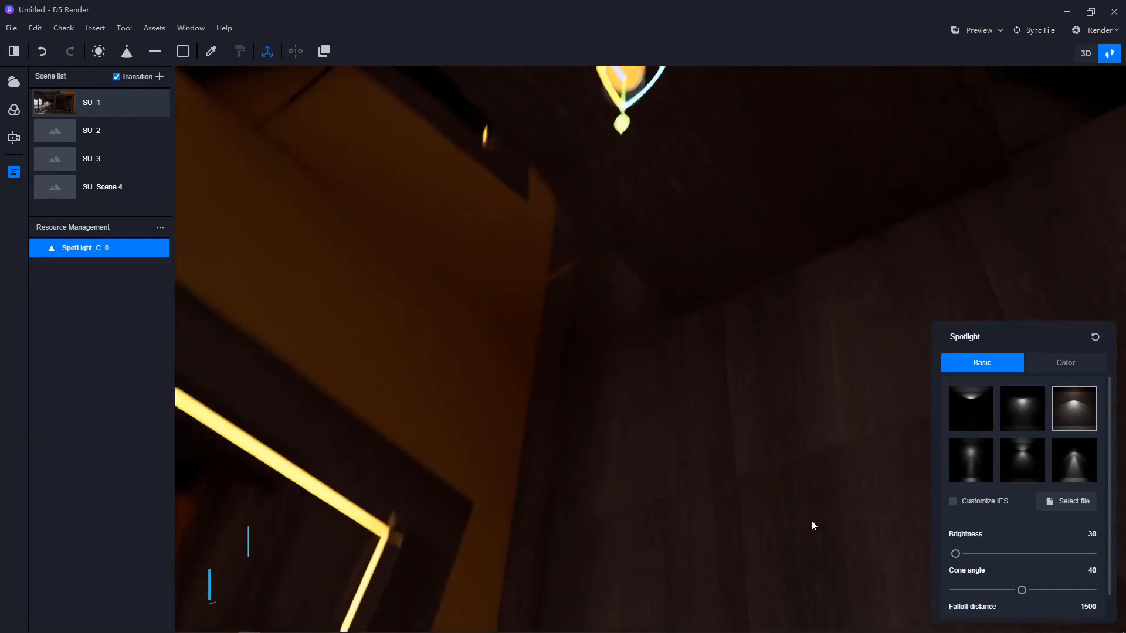
pyautogui.moveTo(772, 250); pyautogui.dragTo(673, 296, button='right')
pyautogui.click(720, 340)
pyautogui.click(669, 293)
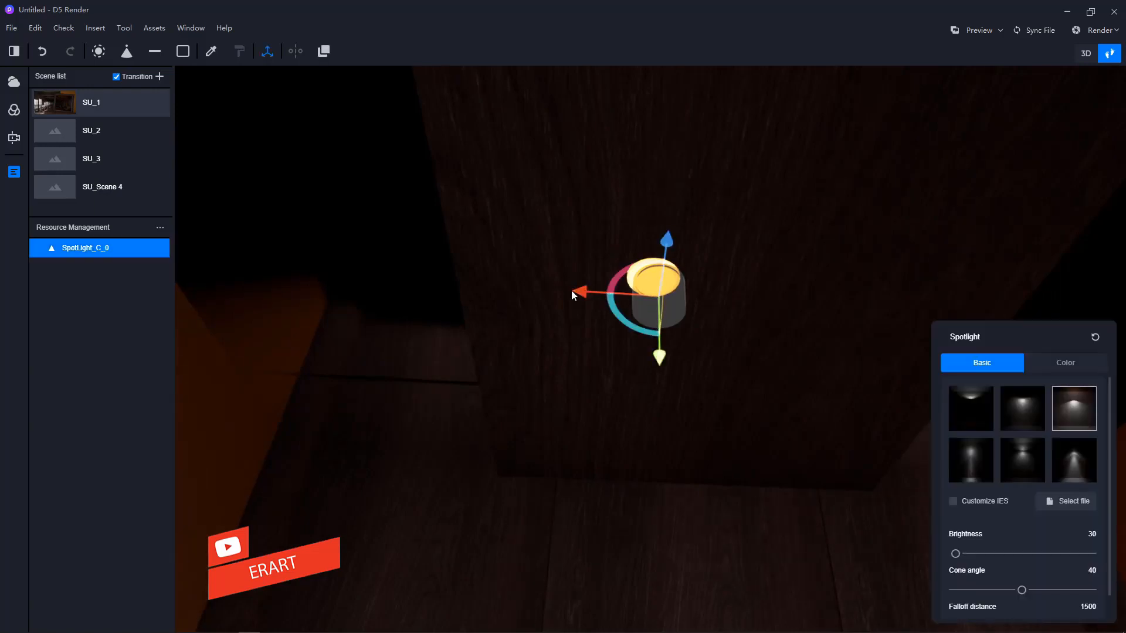
pyautogui.moveTo(573, 292); pyautogui.dragTo(576, 293)
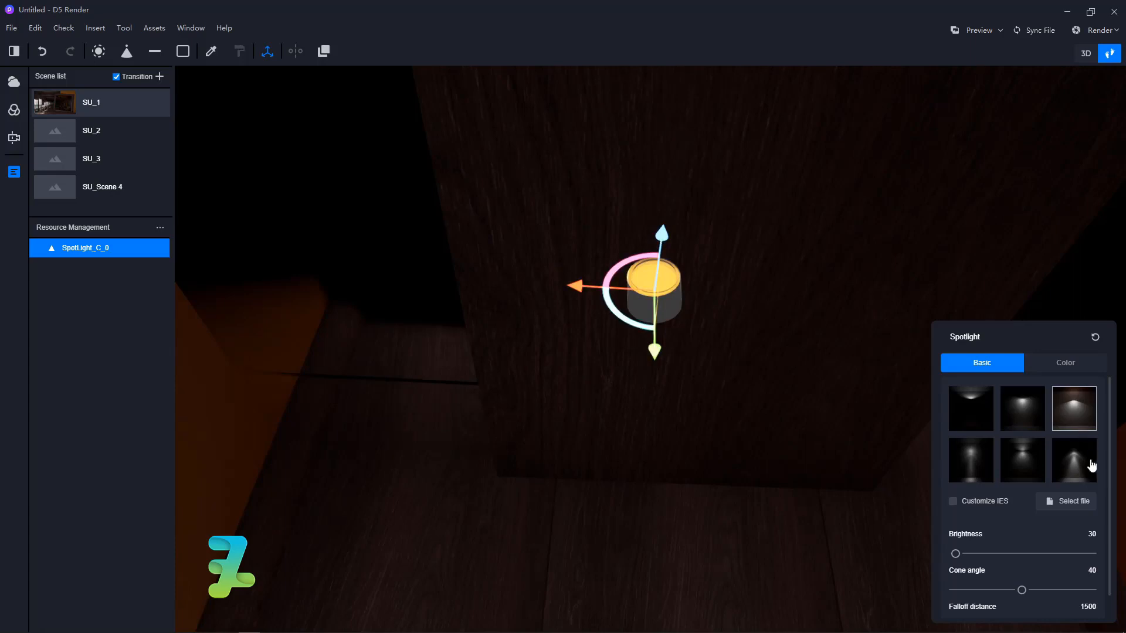
# - Set the spotlight's brightness to 179 and its cone angle to 71
pyautogui.moveTo(955, 553); pyautogui.dragTo(965, 554)
pyautogui.moveTo(707, 451); pyautogui.dragTo(880, 516, button='right')
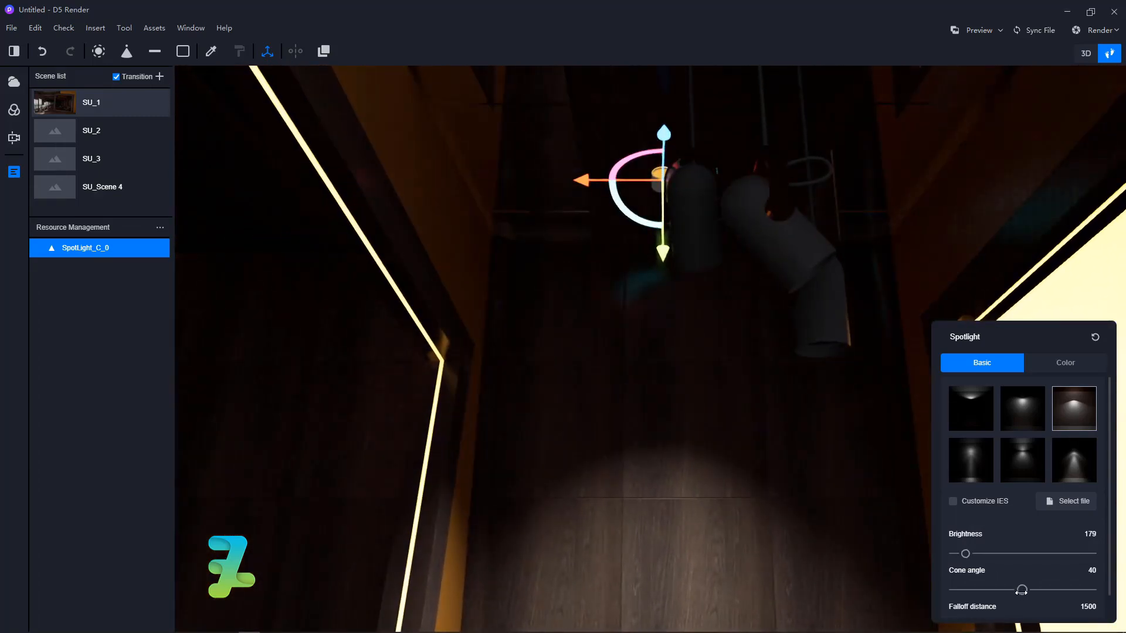
pyautogui.moveTo(1021, 589); pyautogui.dragTo(1073, 590)
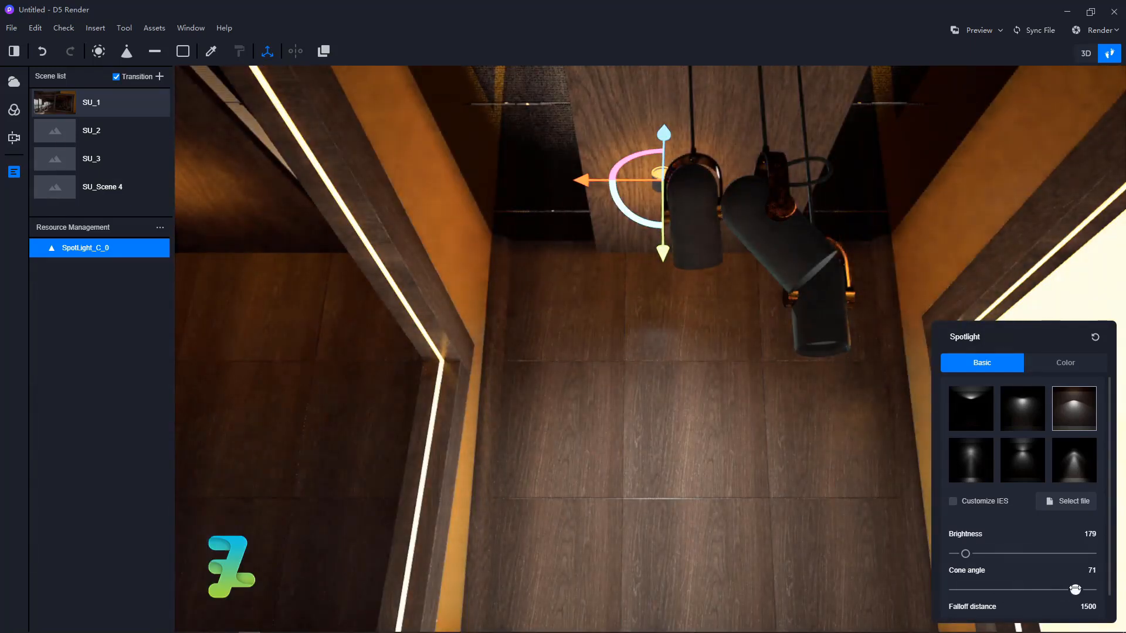
# - Set the spotlight's color temperature to 2100 K and nudge it slightly upward into the ceiling downlight
pyautogui.click(1050, 367)
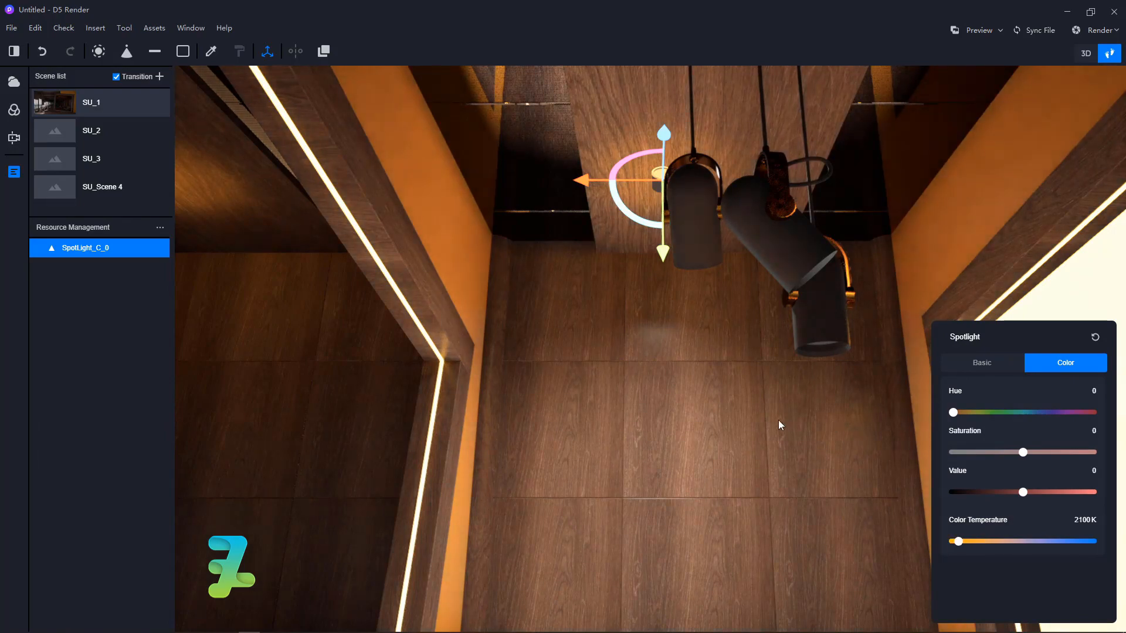
pyautogui.moveTo(779, 420); pyautogui.dragTo(683, 421, button='right')
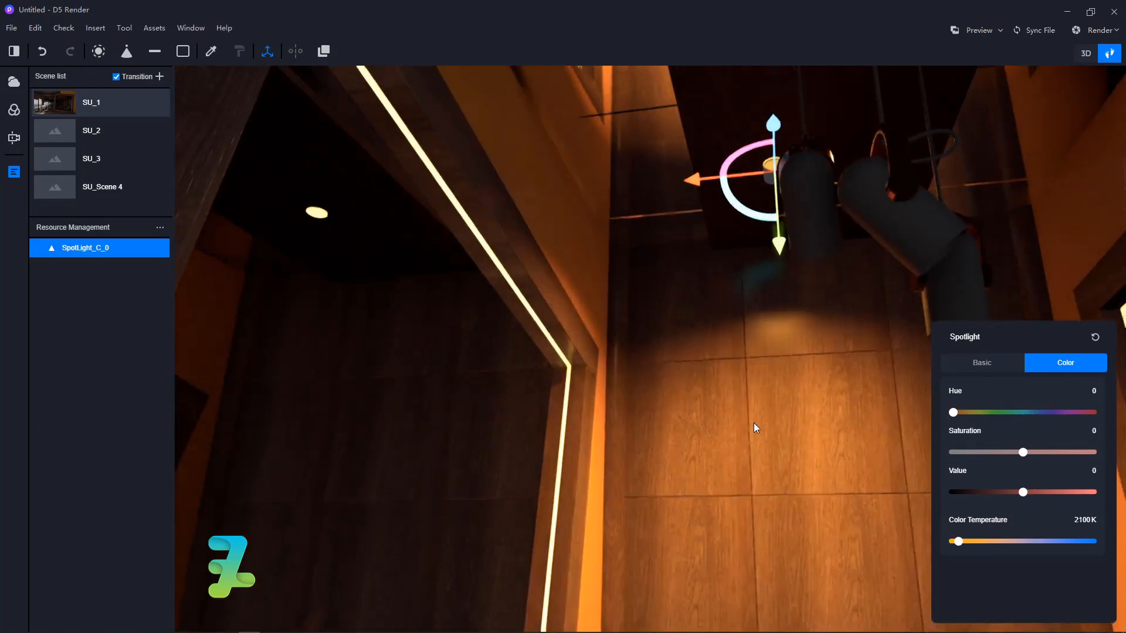
pyautogui.moveTo(754, 423); pyautogui.dragTo(731, 284, button='right')
pyautogui.moveTo(731, 284)
pyautogui.mouseDown()
pyautogui.moveTo(737, 258)
pyautogui.moveTo(738, 270)
pyautogui.mouseUp()
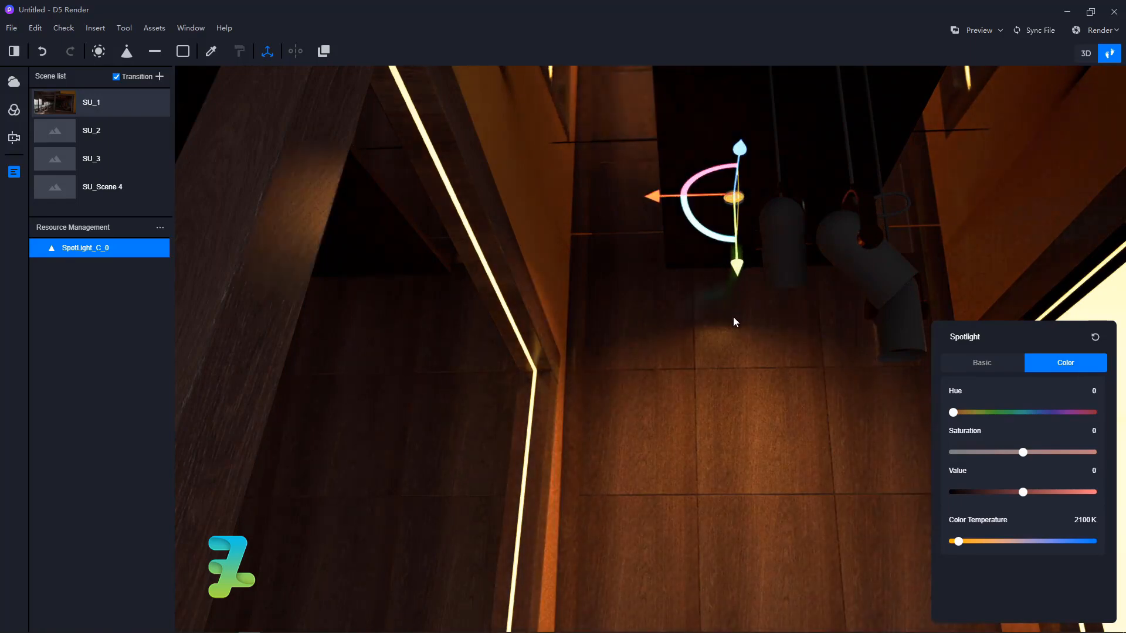
# - Copy the finished spotlight and place the duplicate on the round ceiling downlight in the adjacent bay
pyautogui.press('a')
pyautogui.press('a')
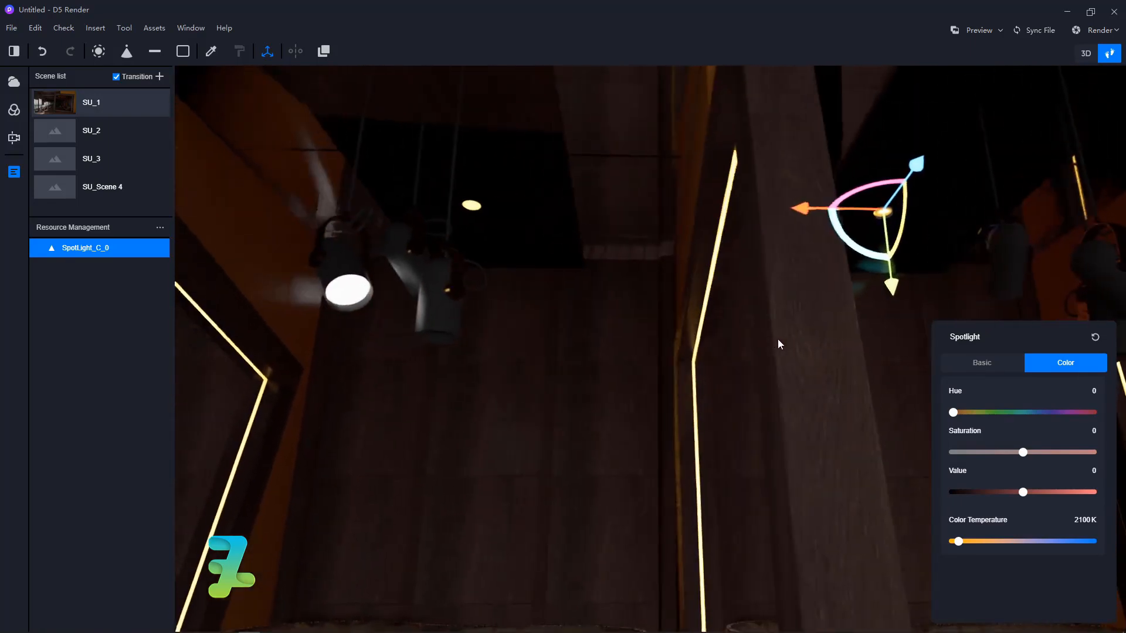
pyautogui.press('Escape')
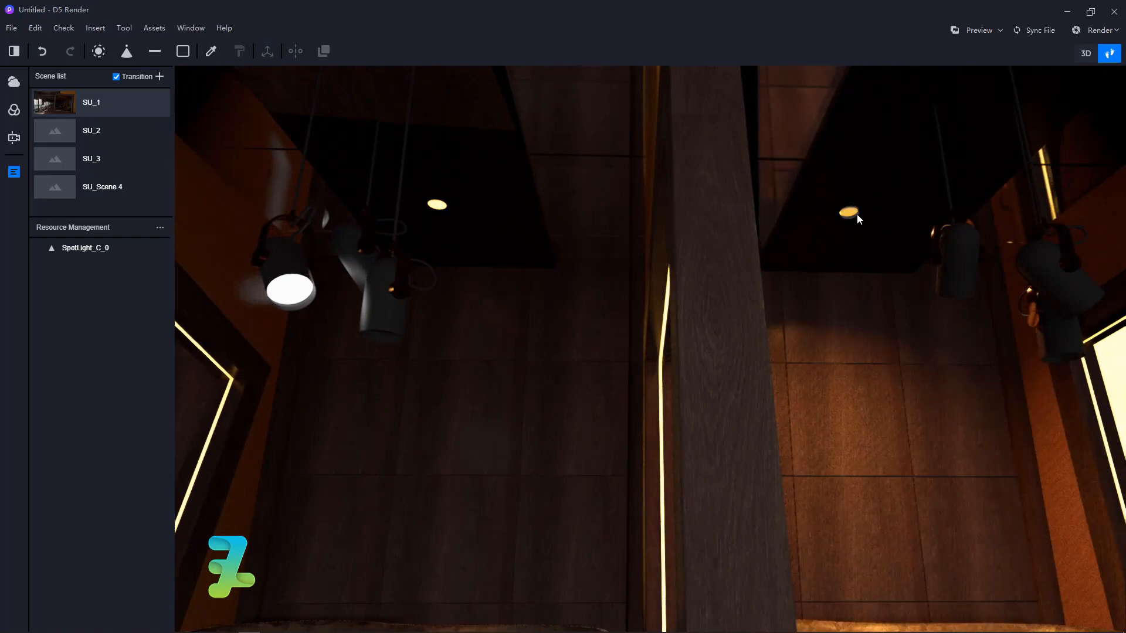
pyautogui.click(848, 218)
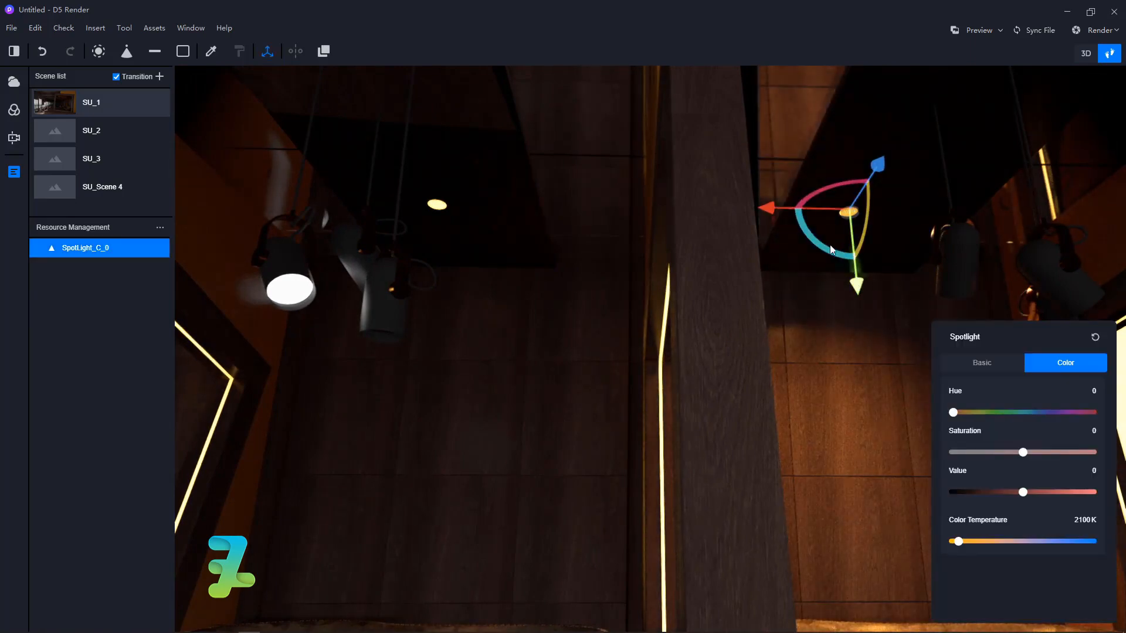
pyautogui.click(812, 223)
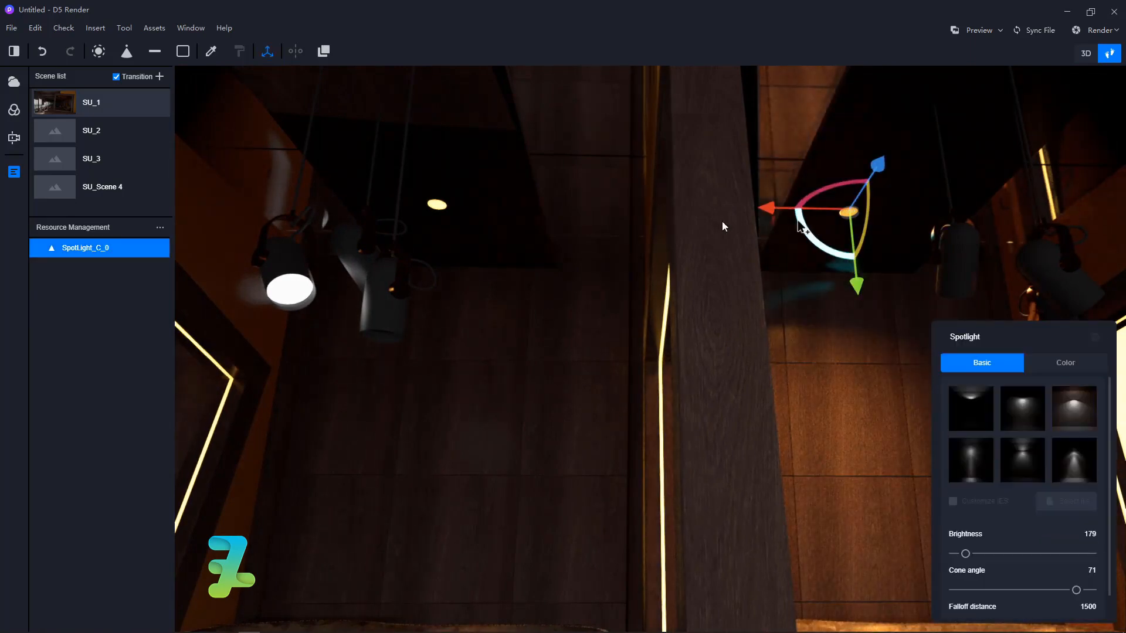
pyautogui.hotkey('ctrl', 'v')
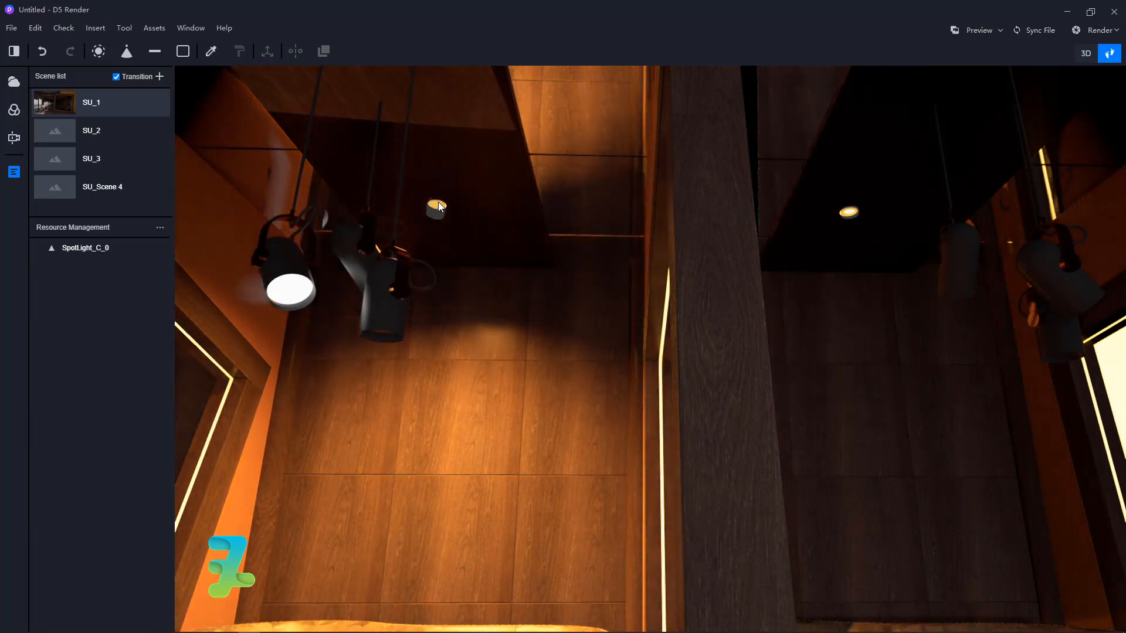
pyautogui.click(437, 205)
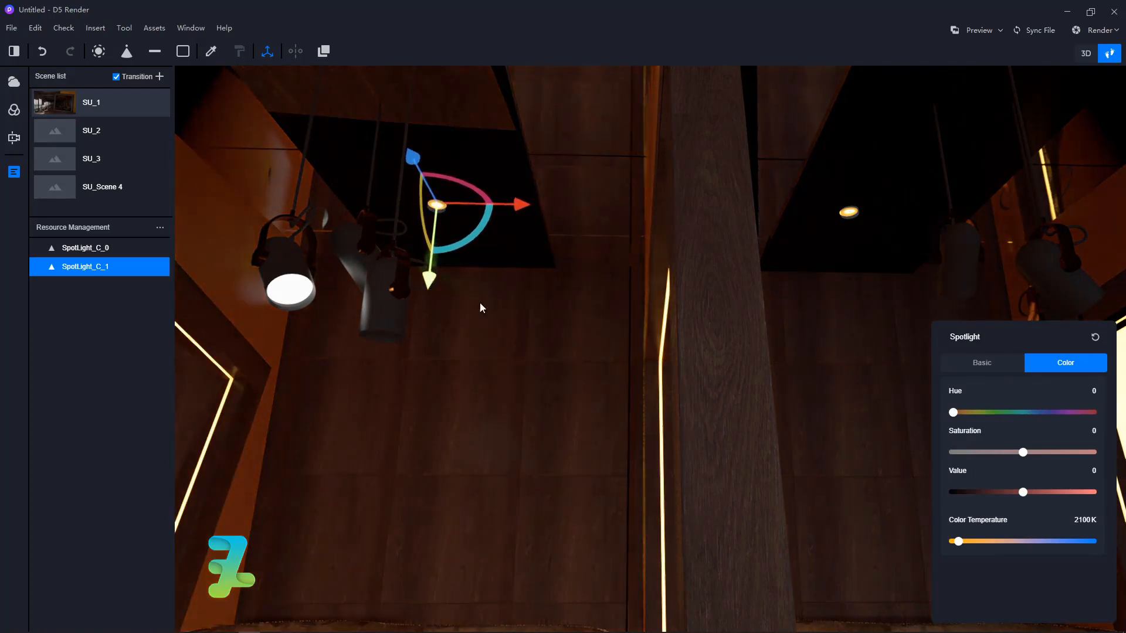
# - Place copies of the spotlight on the next three ceiling downlights along the row, and return to the SU_1 scene view
pyautogui.press('a')
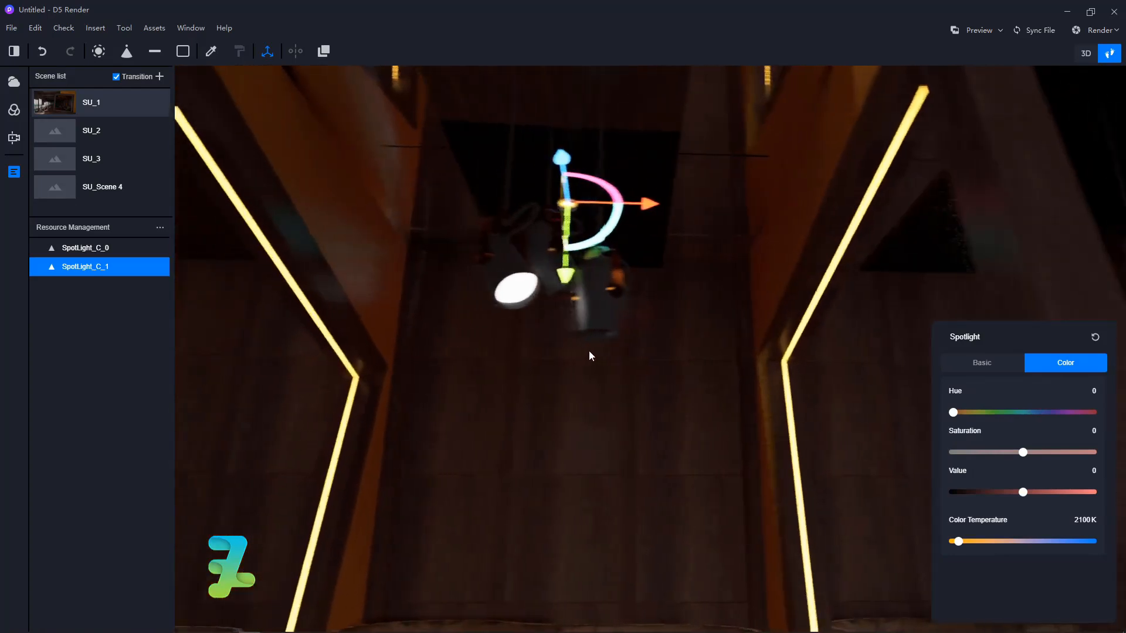
pyautogui.press('a')
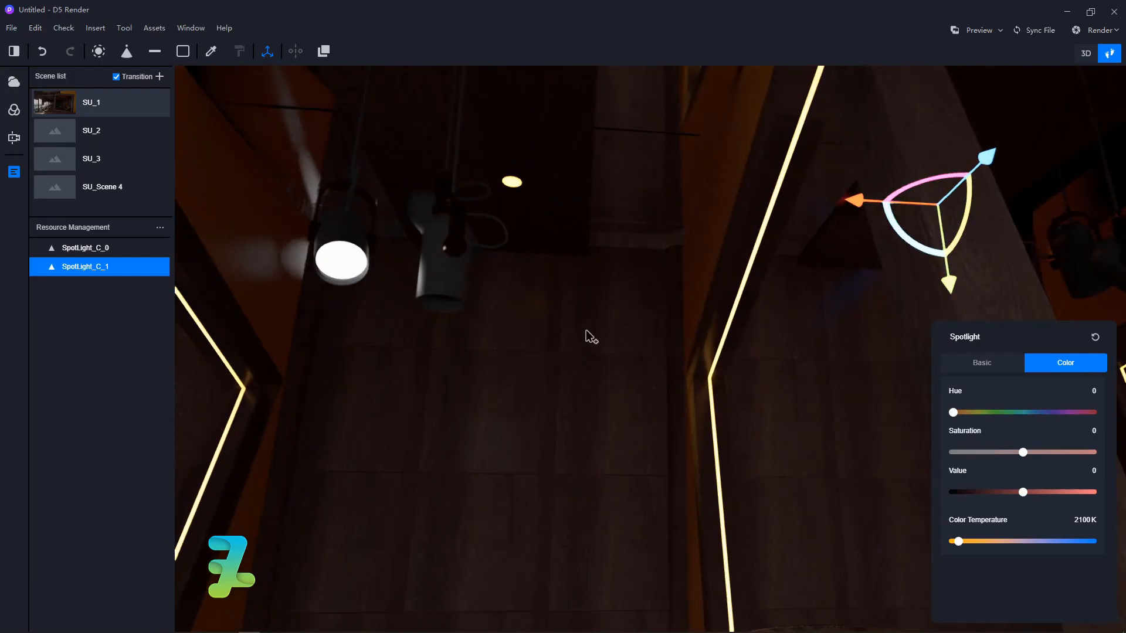
pyautogui.press('Escape')
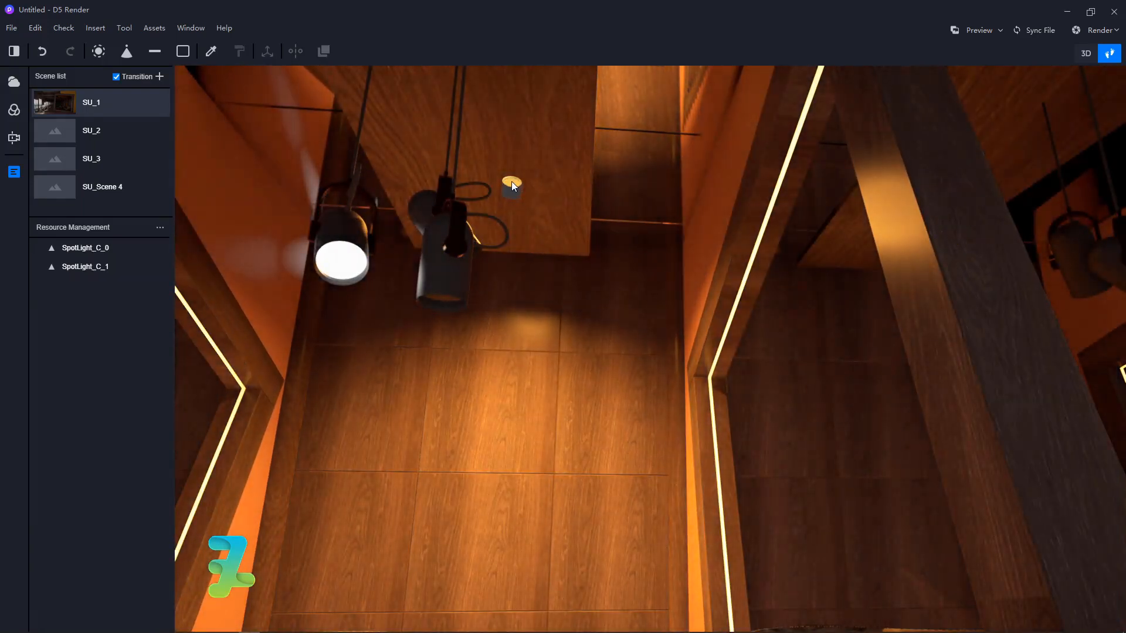
pyautogui.click(511, 182)
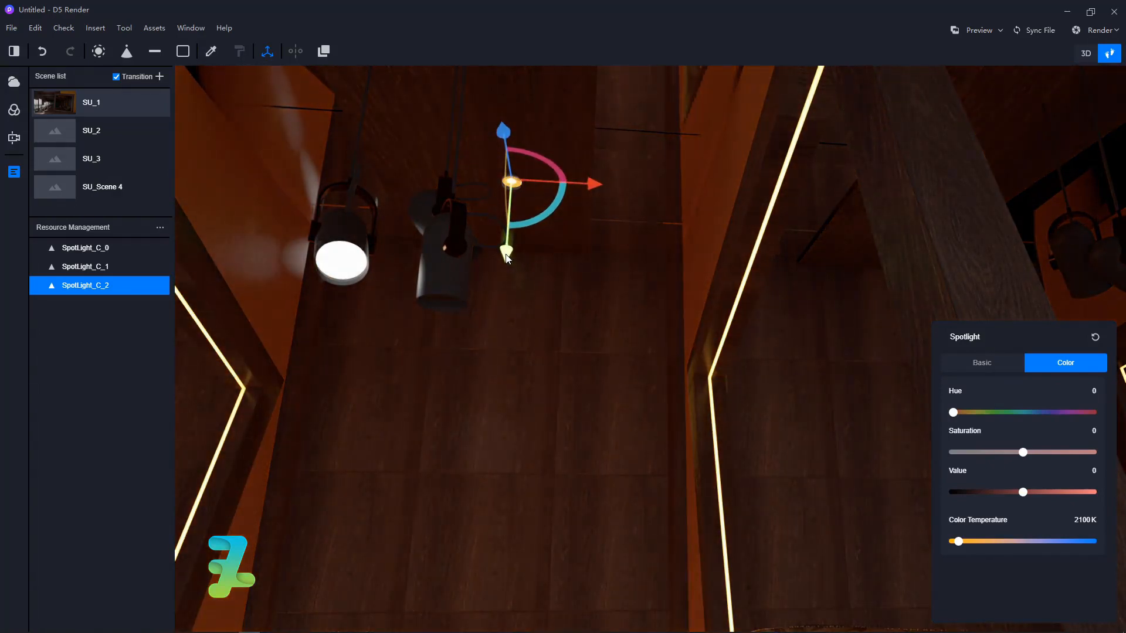
pyautogui.moveTo(552, 360); pyautogui.dragTo(585, 344, button='right')
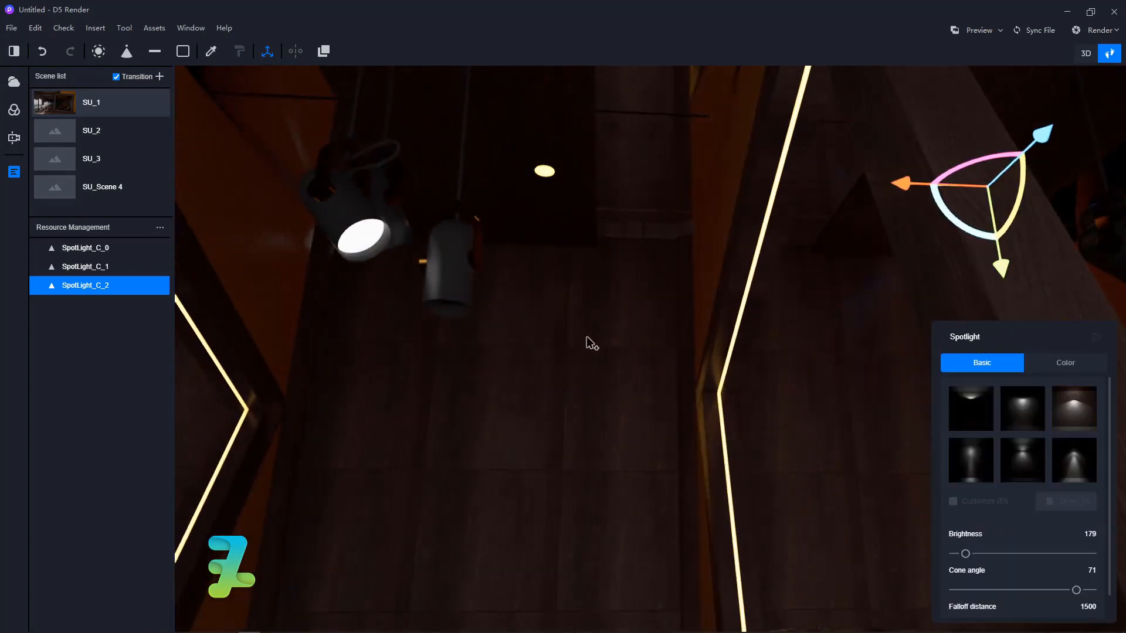
pyautogui.press('Escape')
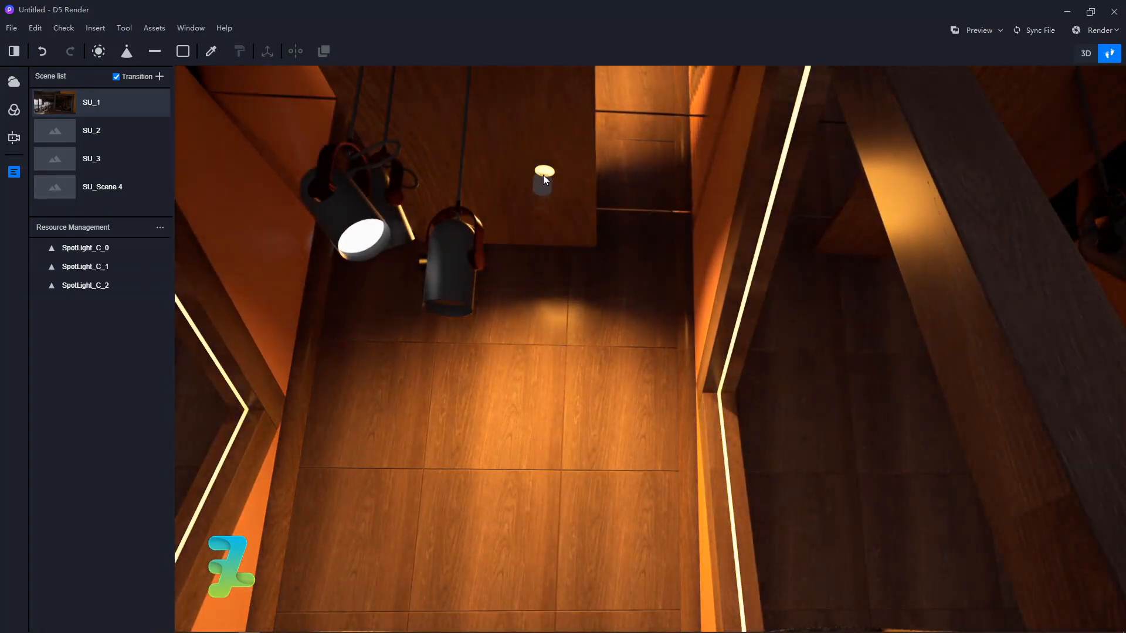
pyautogui.click(544, 170)
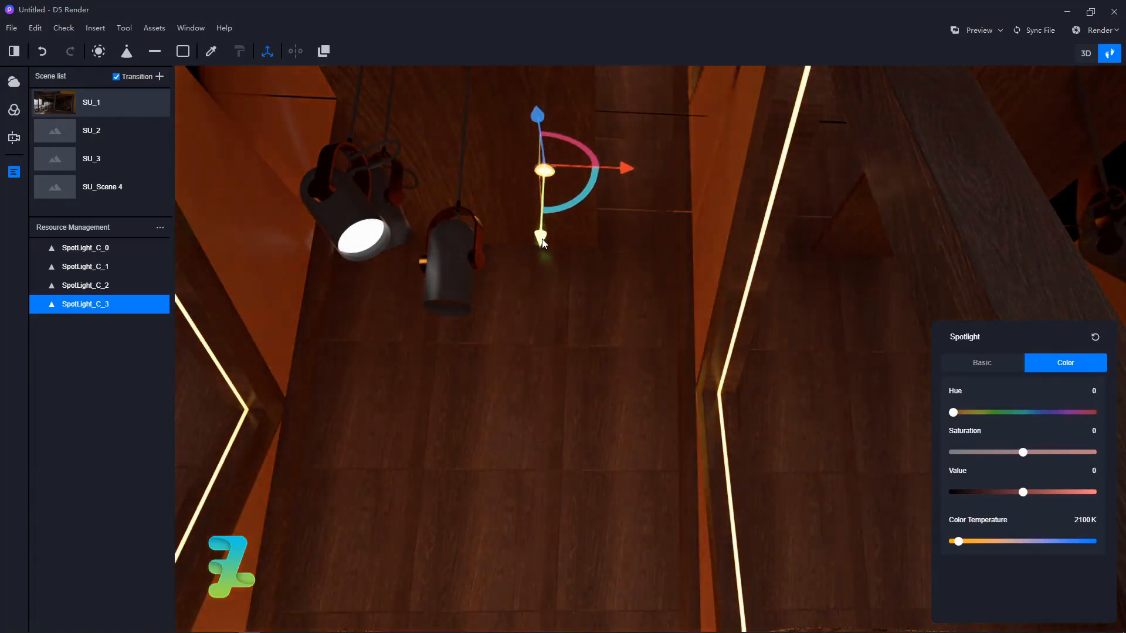
pyautogui.press('a')
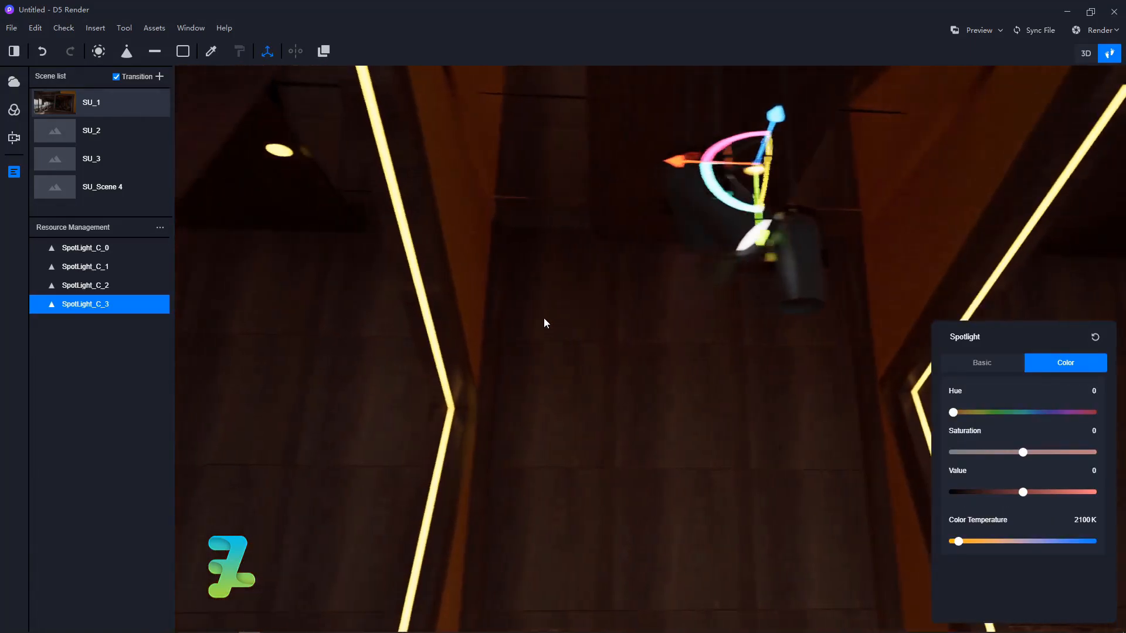
pyautogui.hotkey('ctrl', 'v')
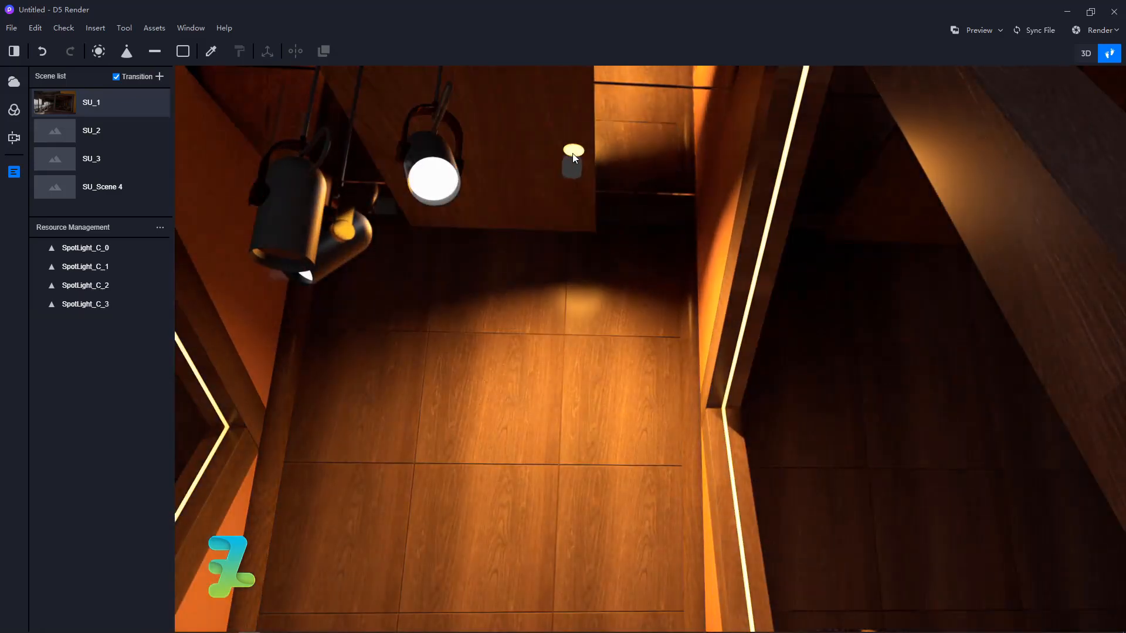
pyautogui.click(572, 150)
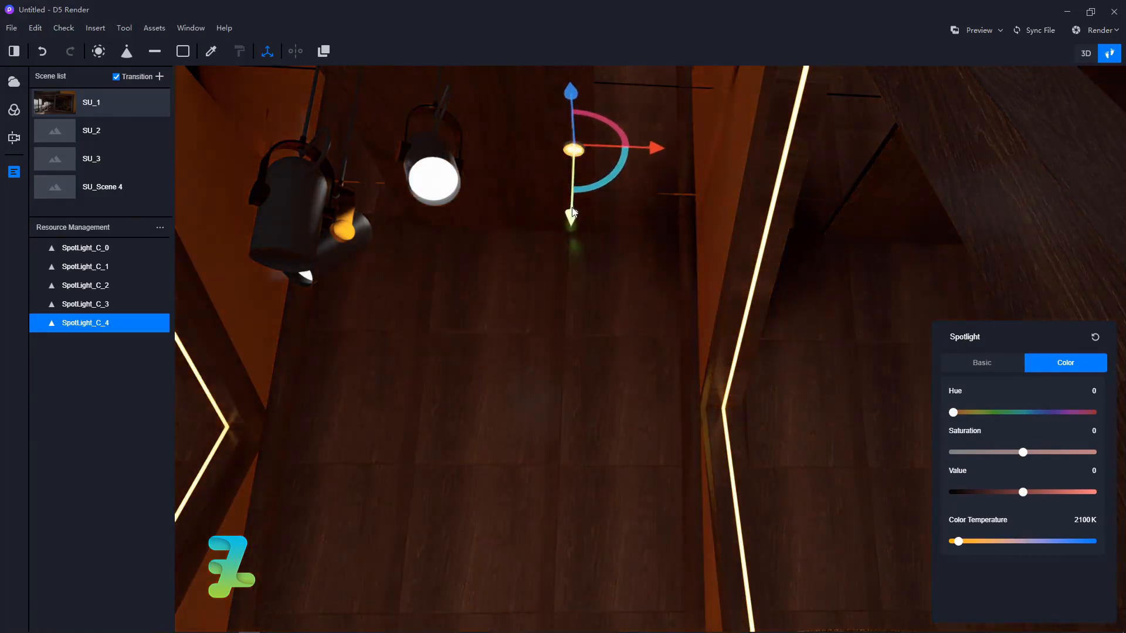
pyautogui.click(63, 109)
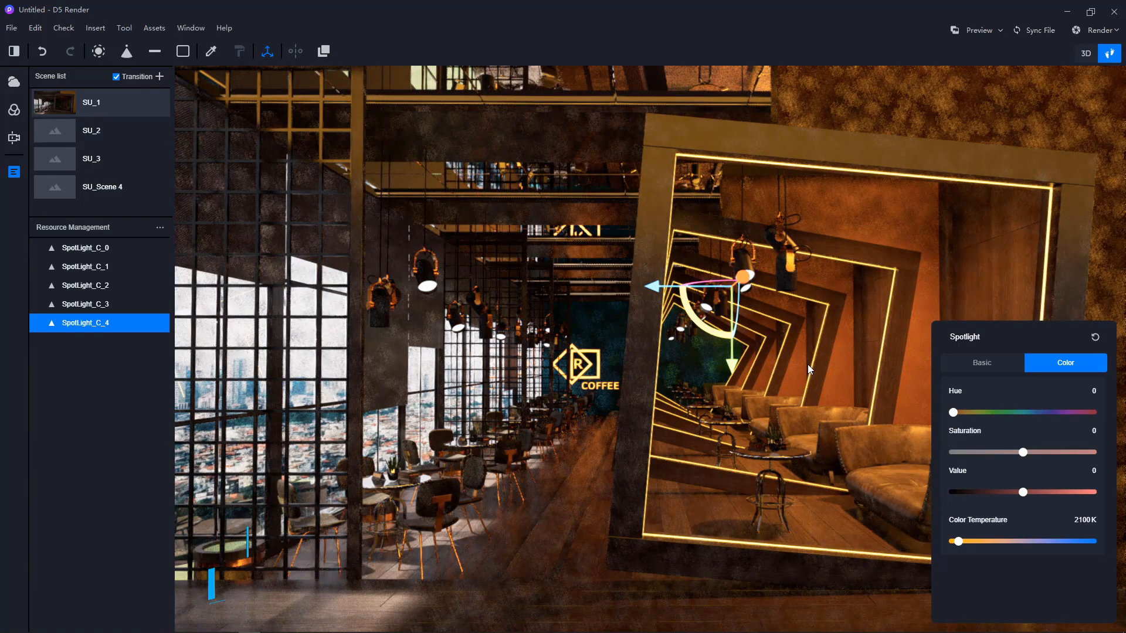
pyautogui.press('Escape')
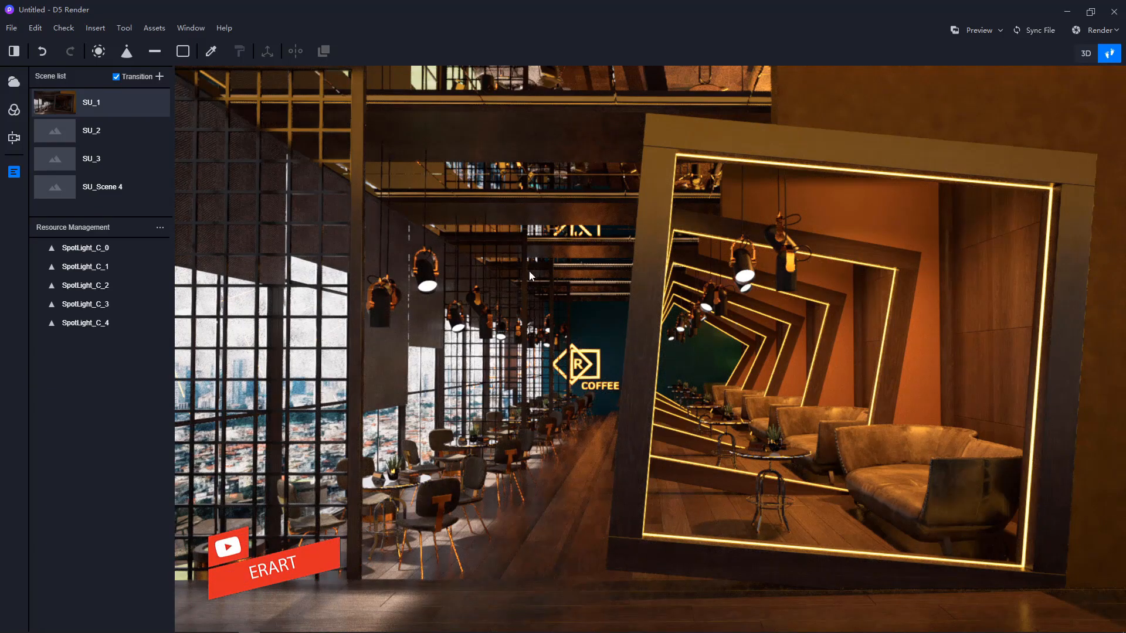
# - Try a glossier dark wood material on the floor and ceiling, with specular 0.28 and roughness 0.14
pyautogui.click(359, 199)
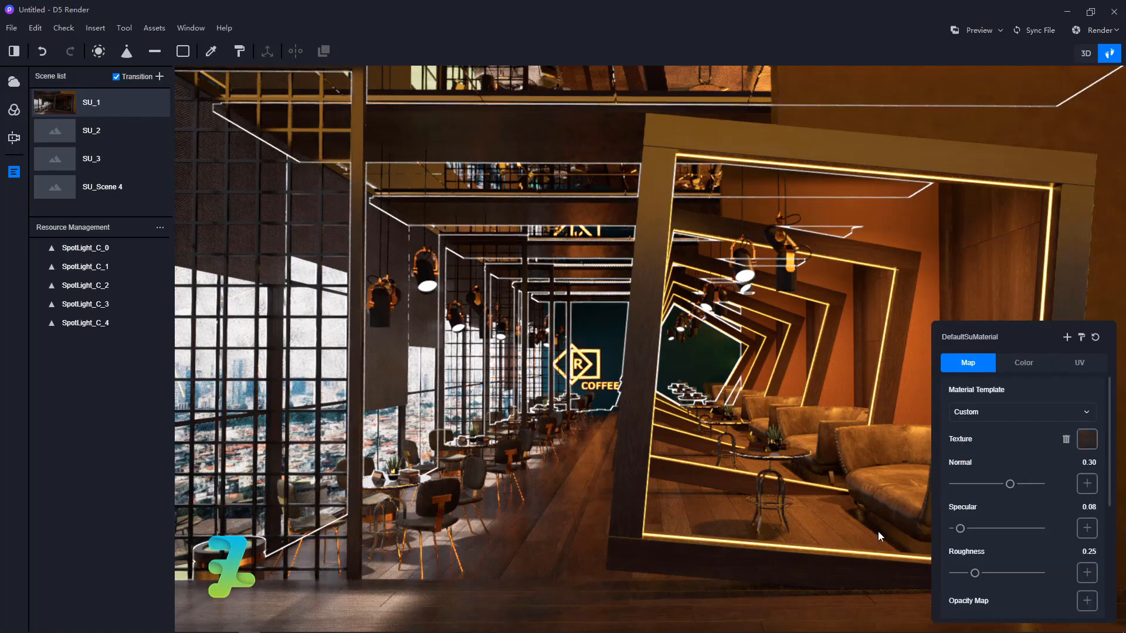
pyautogui.moveTo(975, 573); pyautogui.dragTo(969, 573)
pyautogui.moveTo(964, 528); pyautogui.dragTo(978, 529)
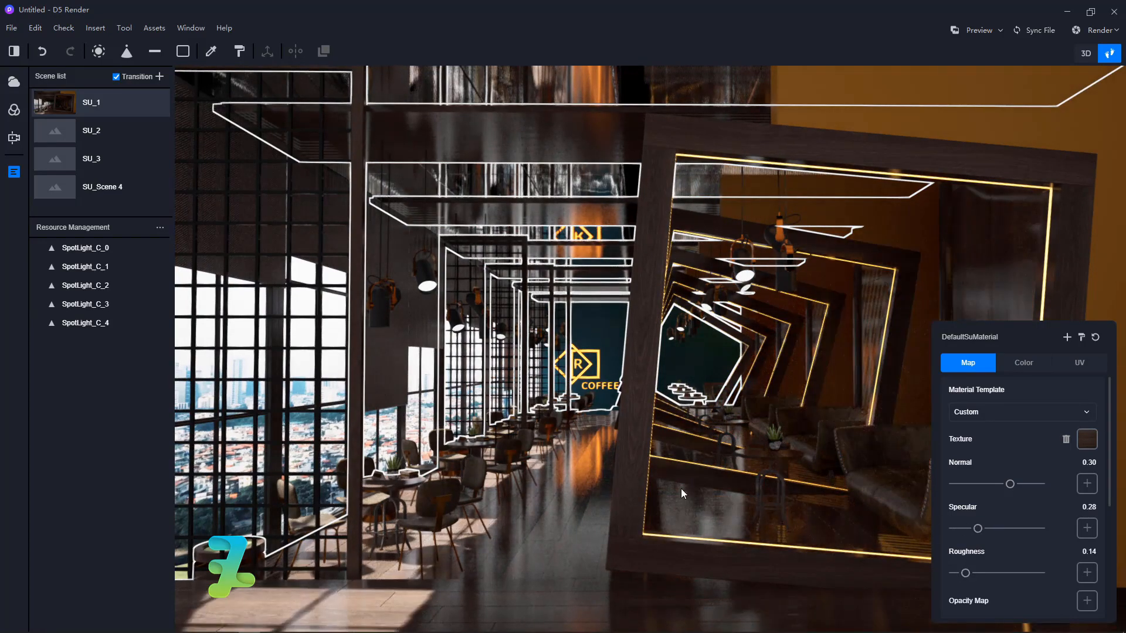
pyautogui.press('Escape')
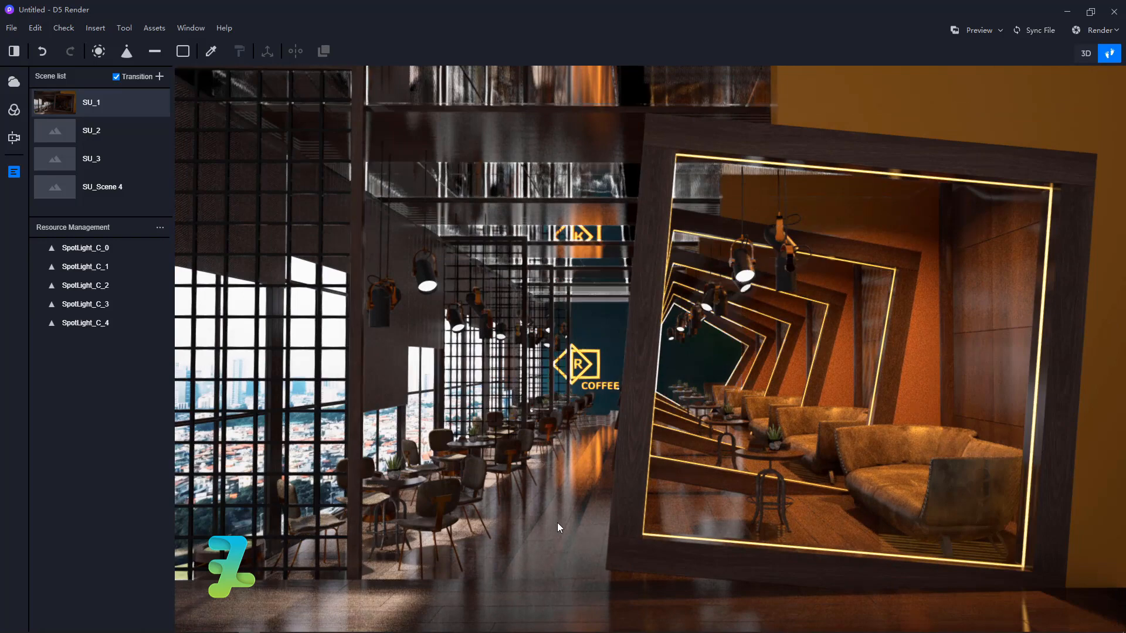
pyautogui.click(558, 523)
pyautogui.press('Escape')
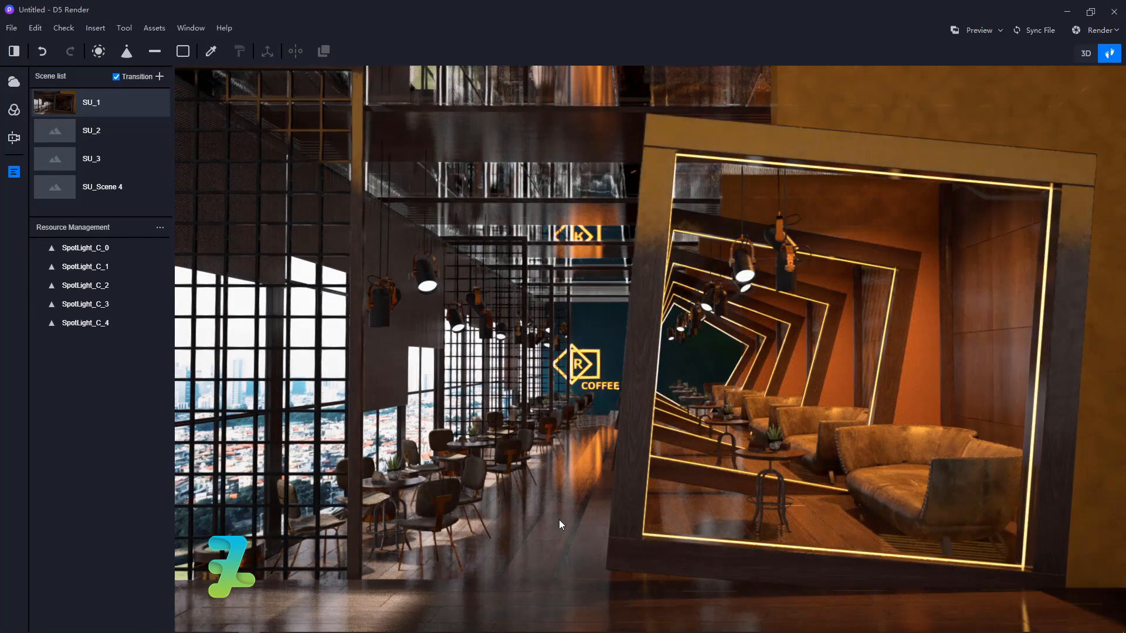
# - Set the dark wood material's roughness to 0.33, its specular to 0.12 and its color saturation to 12
pyautogui.click(673, 500)
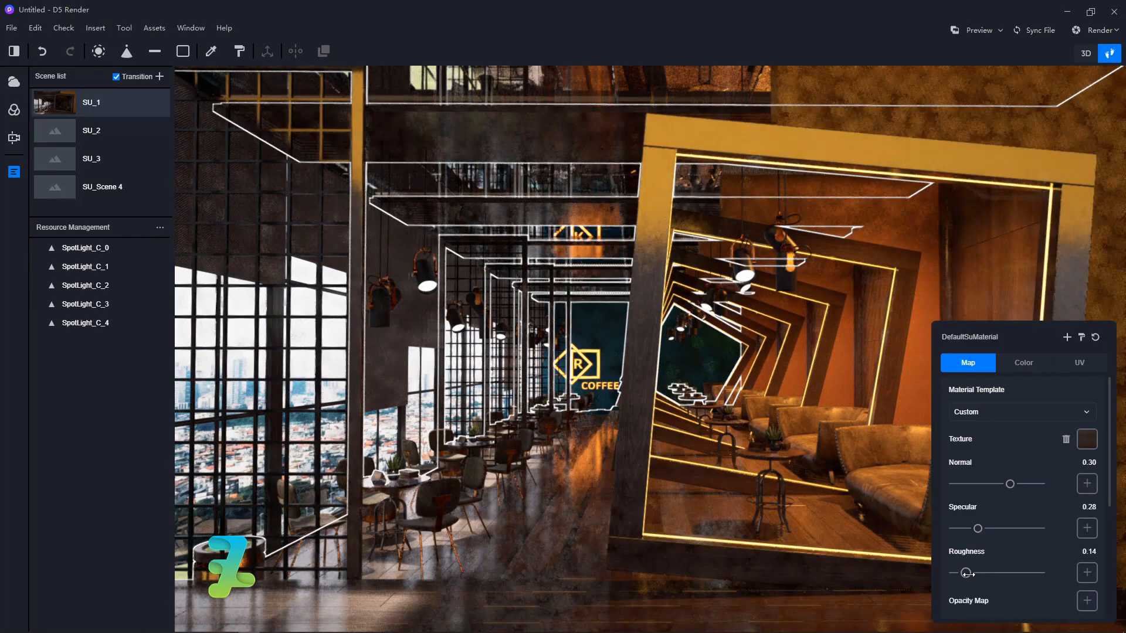
pyautogui.click(990, 574)
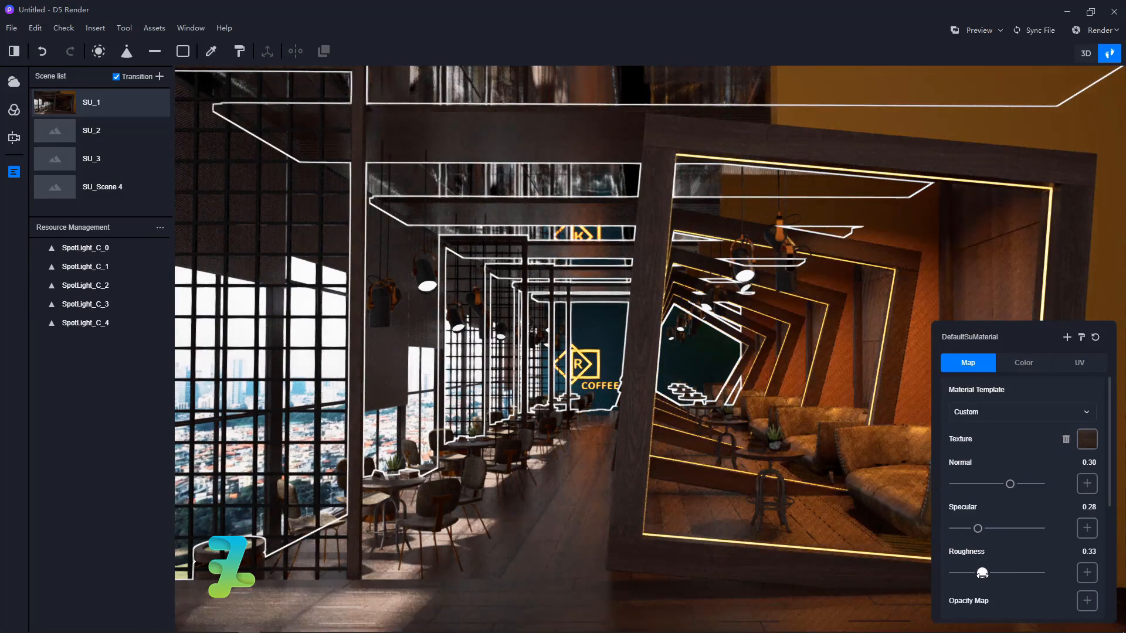
pyautogui.click(960, 528)
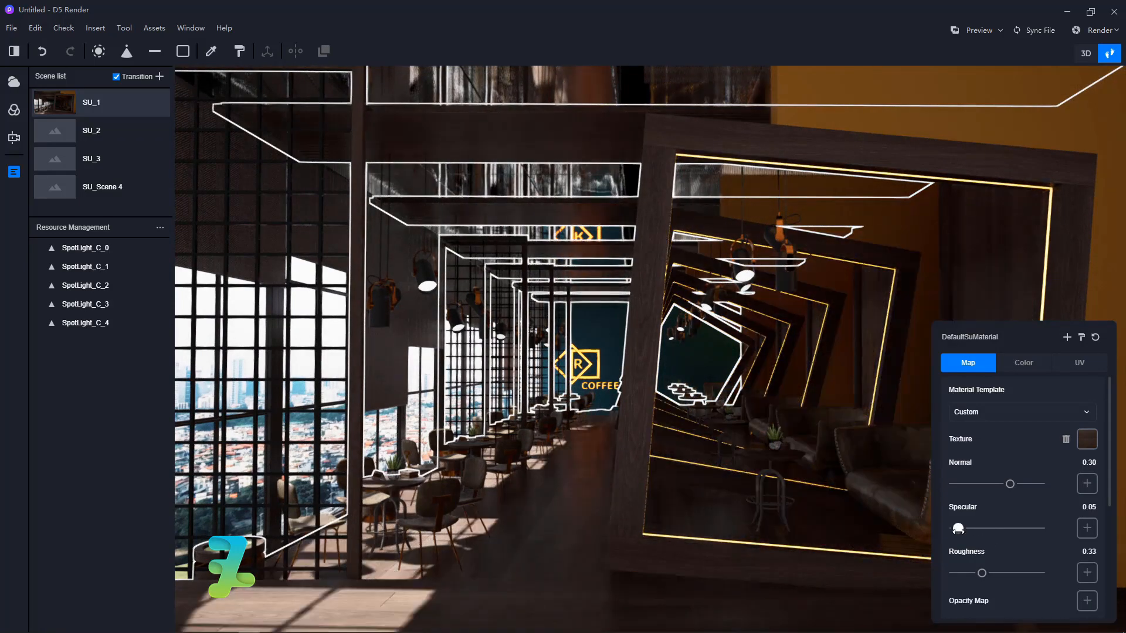
pyautogui.moveTo(968, 534); pyautogui.dragTo(964, 535)
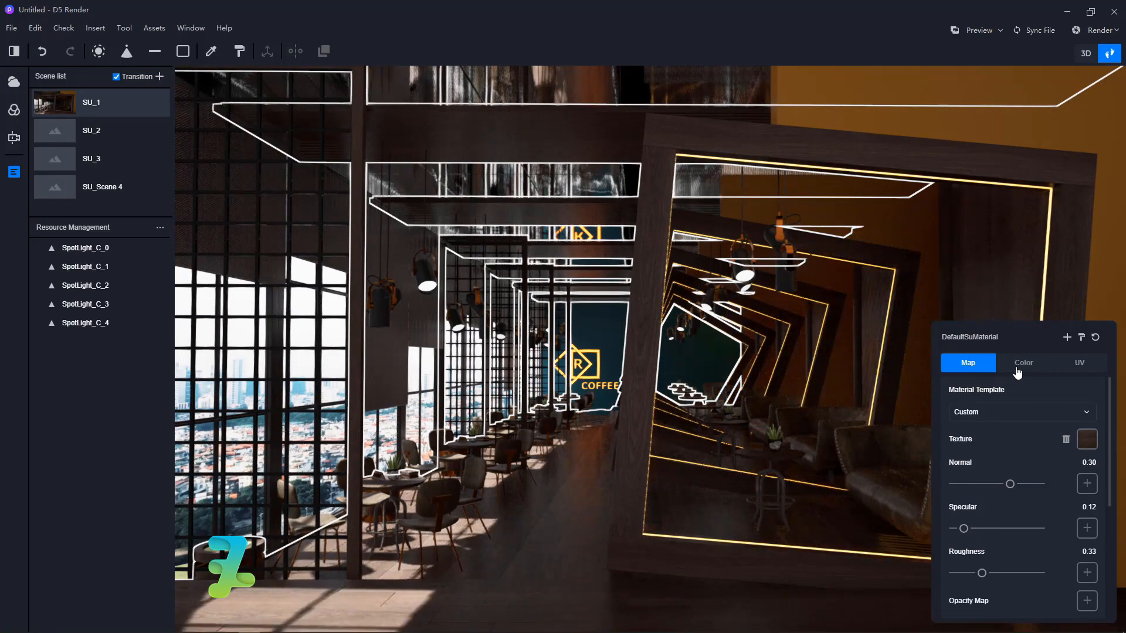
pyautogui.click(1020, 365)
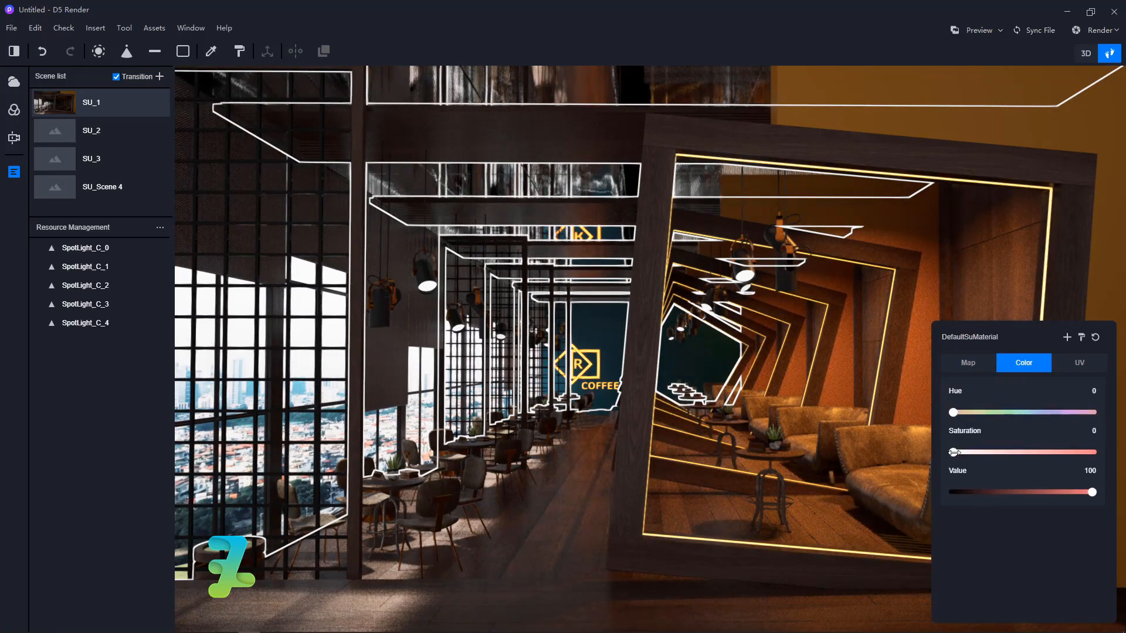
pyautogui.moveTo(954, 452); pyautogui.dragTo(960, 453)
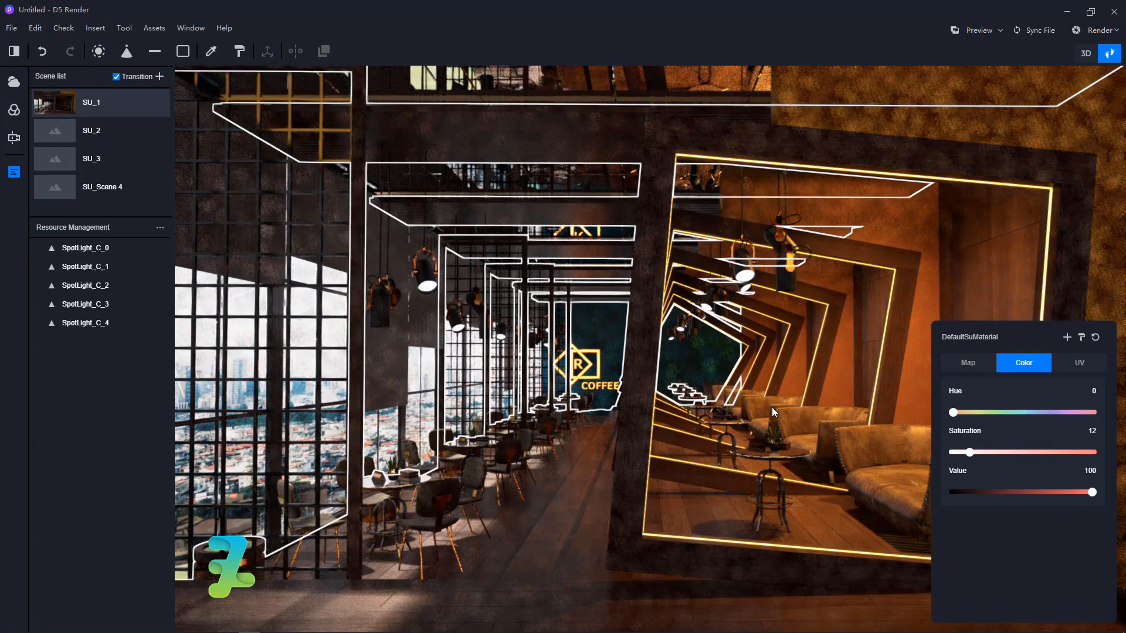
# - Make the potted plant's leaf material glossier, with roughness 0.06 and specular 0.49
pyautogui.moveTo(772, 407); pyautogui.dragTo(798, 442, button='right')
pyautogui.press('d')
pyautogui.press('w')
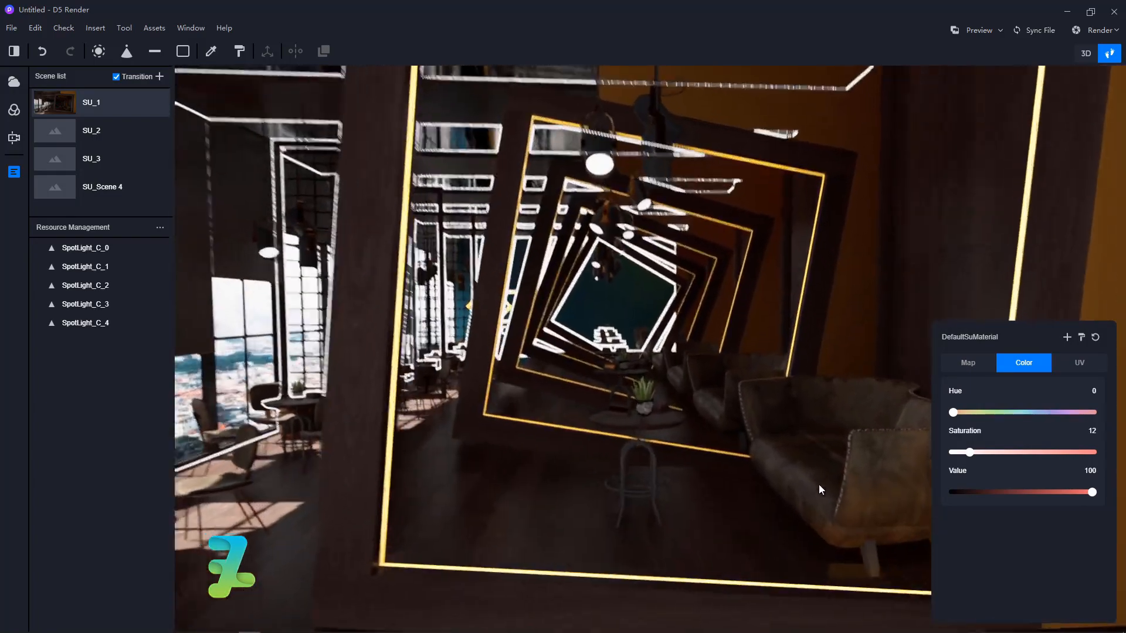
pyautogui.press('w')
pyautogui.moveTo(819, 485); pyautogui.dragTo(706, 437, button='right')
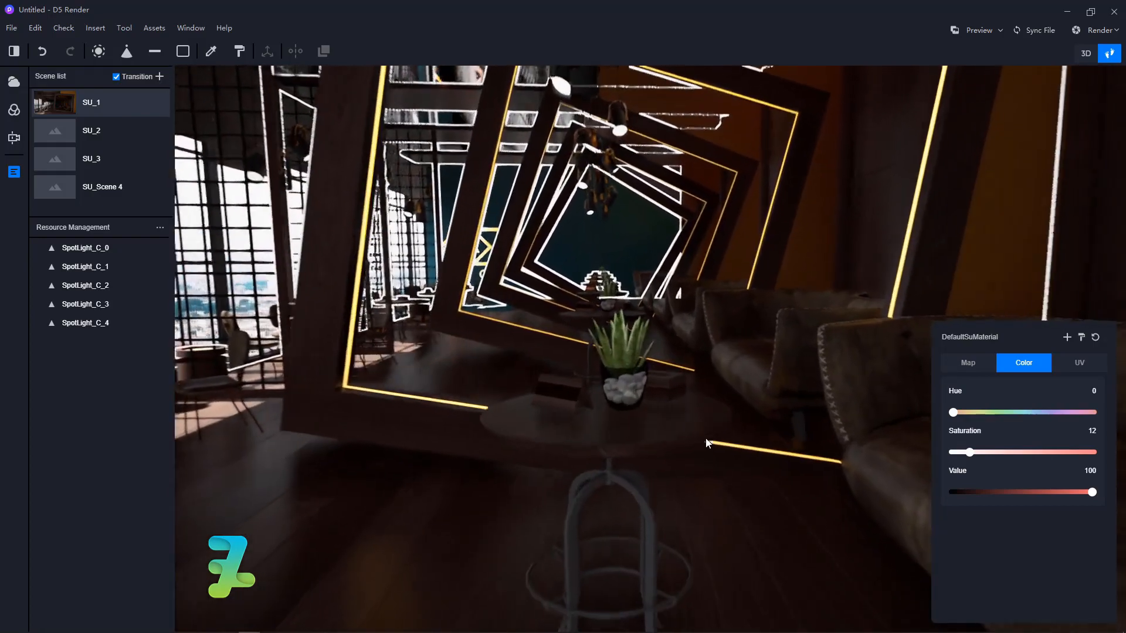
pyautogui.press('w')
pyautogui.press('w')
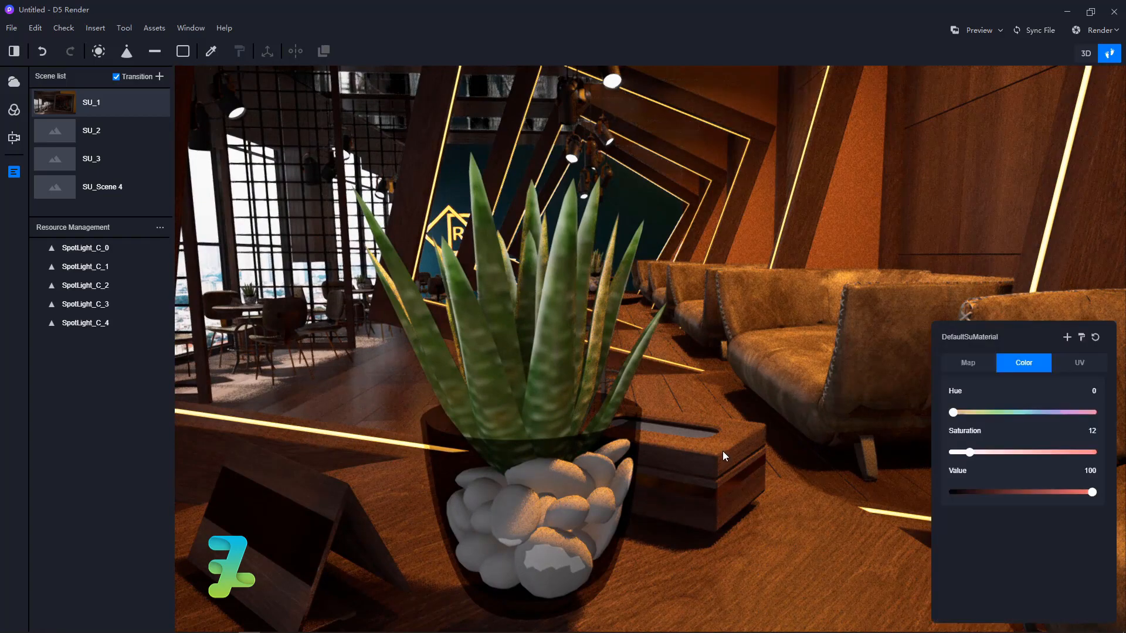
pyautogui.click(723, 451)
pyautogui.click(536, 340)
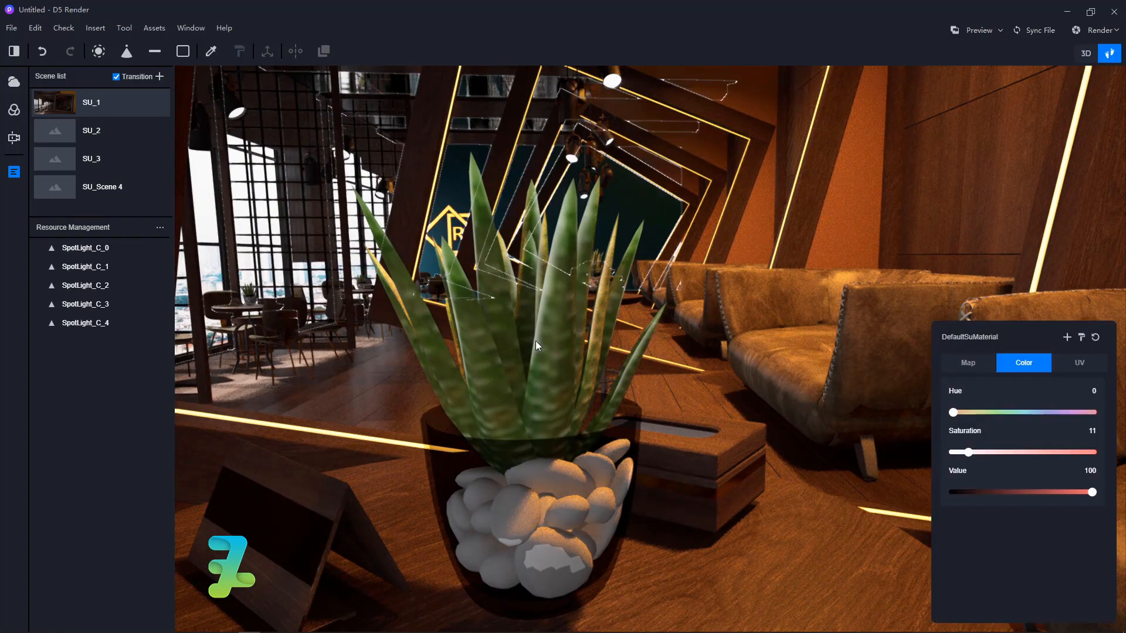
pyautogui.click(544, 353)
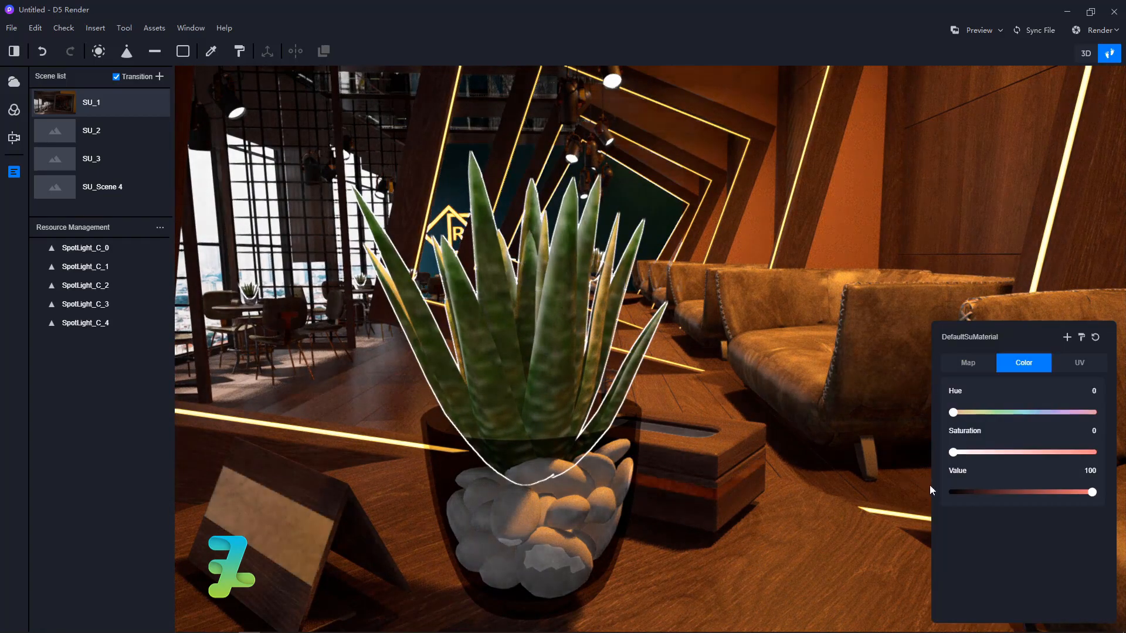
pyautogui.click(970, 362)
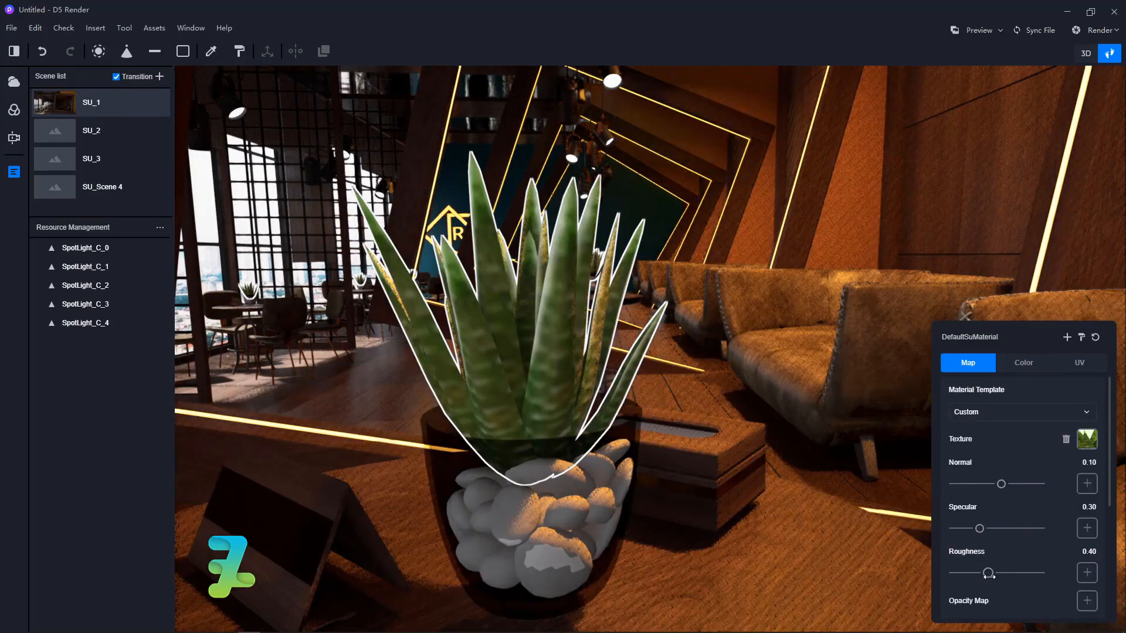
pyautogui.moveTo(967, 573); pyautogui.dragTo(955, 573)
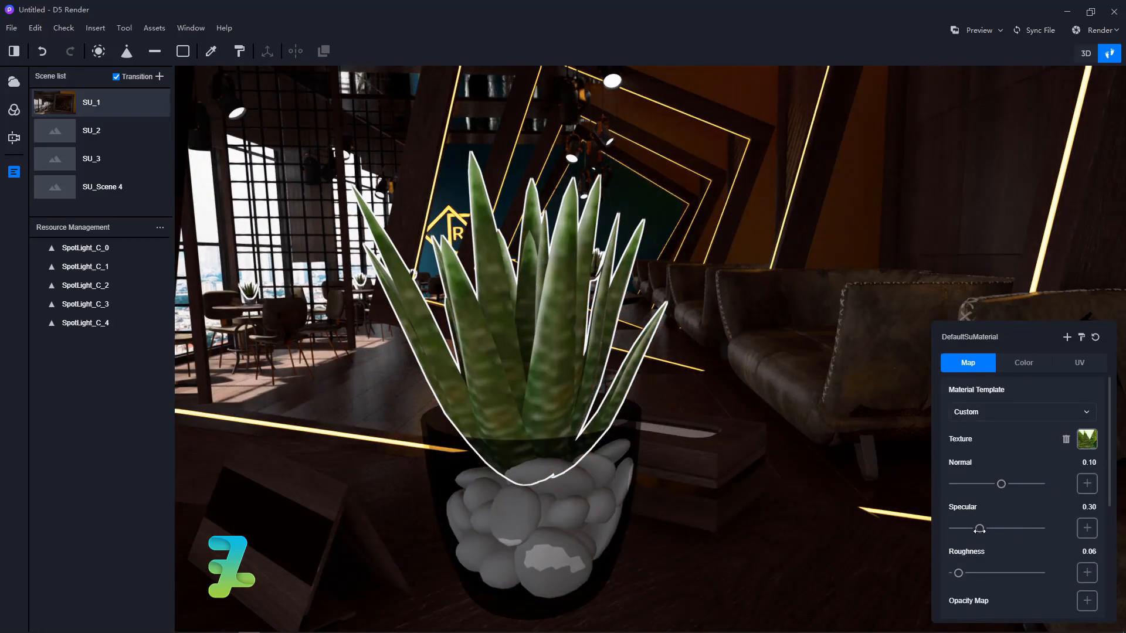
pyautogui.moveTo(979, 530); pyautogui.dragTo(996, 530)
# - Apply the Cloth material template to the brown sofa upholstery and set its falloff to 0.0
pyautogui.moveTo(745, 401); pyautogui.dragTo(817, 396, button='right')
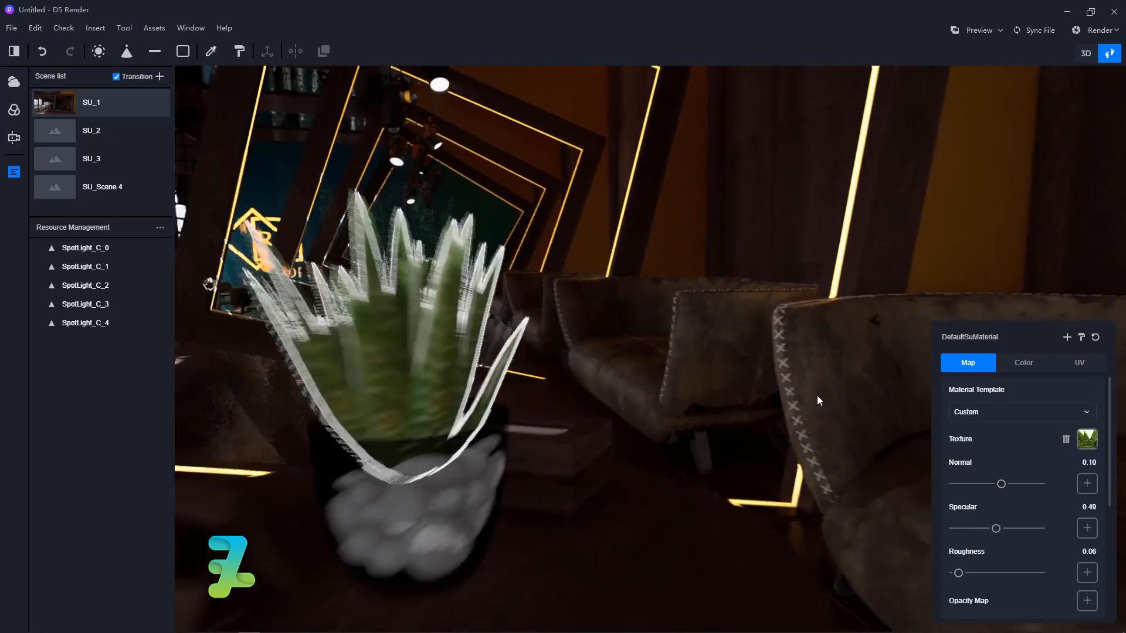
pyautogui.press('d')
pyautogui.click(786, 363)
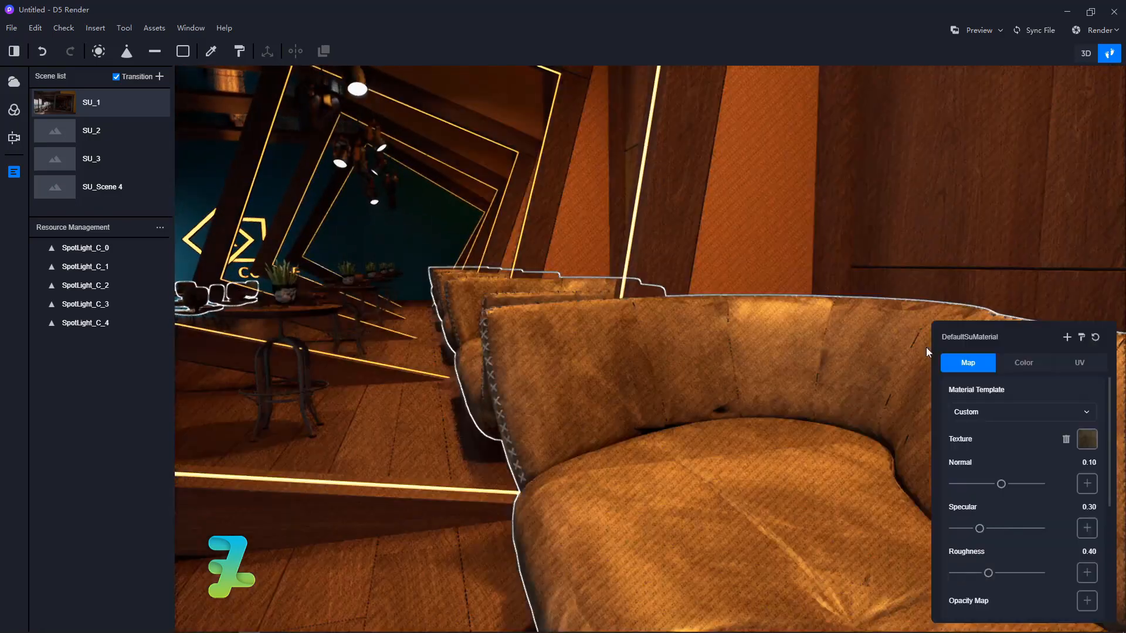
pyautogui.click(997, 414)
pyautogui.click(1056, 452)
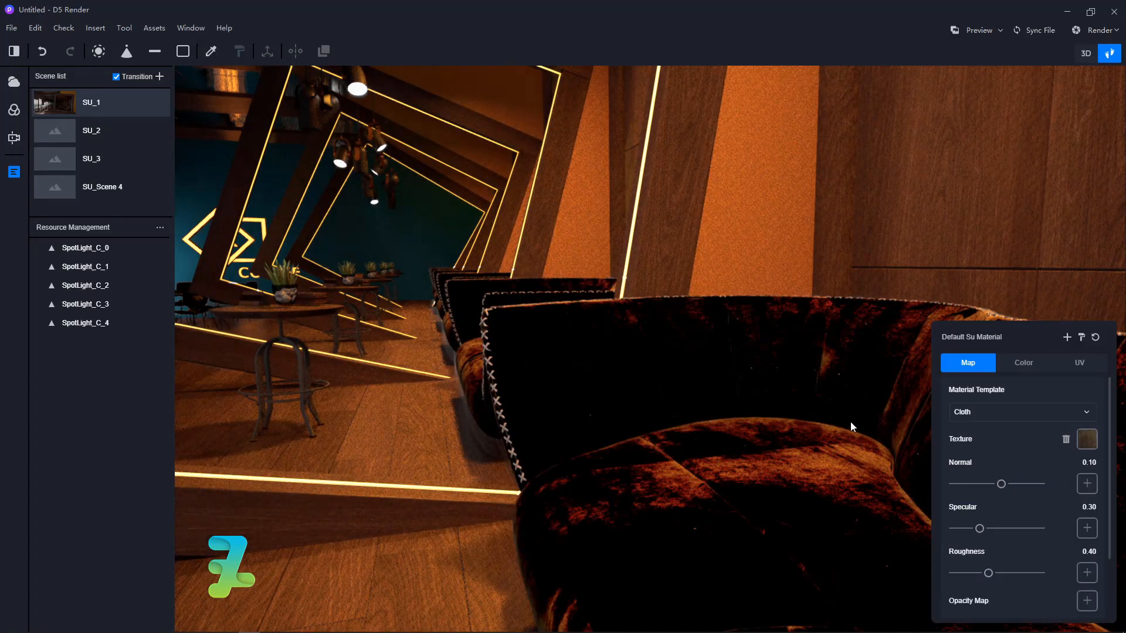
pyautogui.scroll(-3, 949, 545)
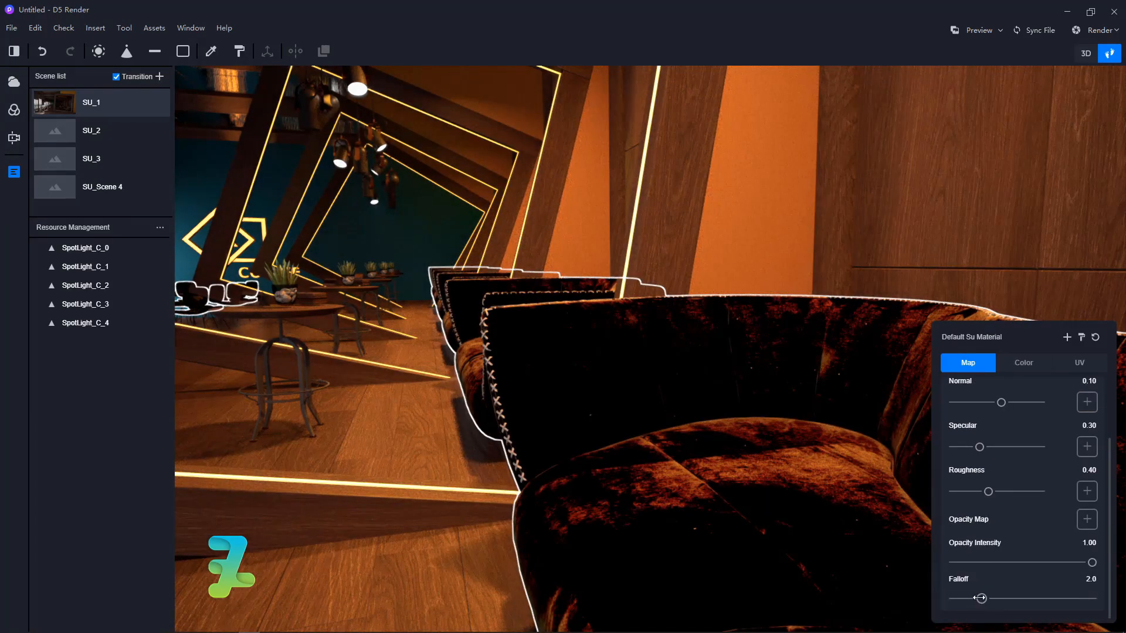
pyautogui.moveTo(967, 598); pyautogui.dragTo(963, 598)
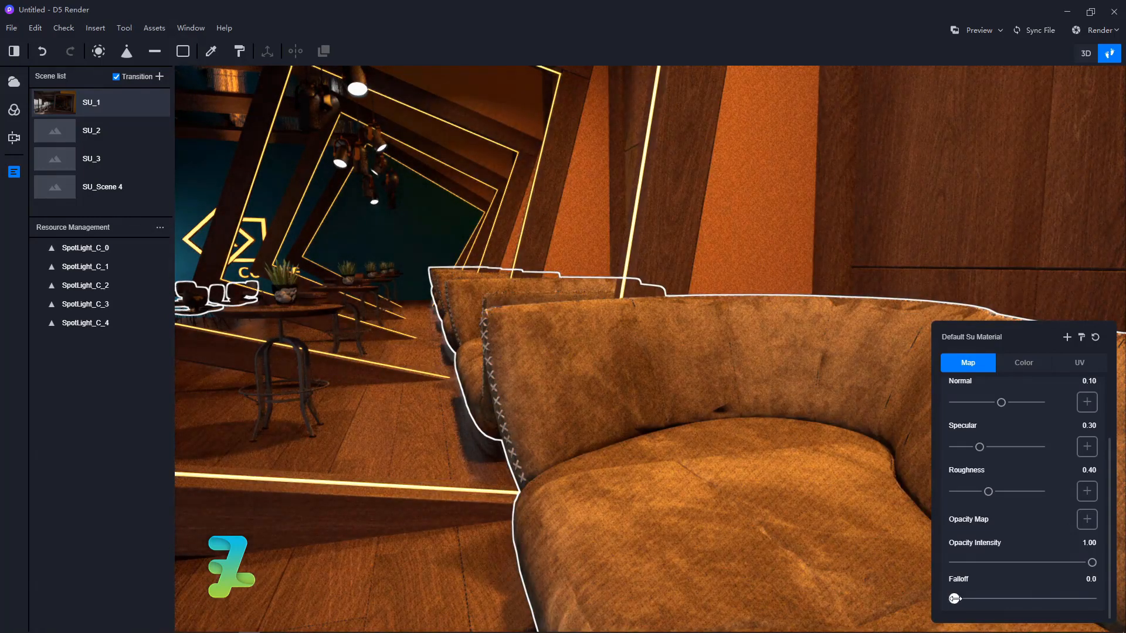
pyautogui.moveTo(954, 598); pyautogui.dragTo(953, 599)
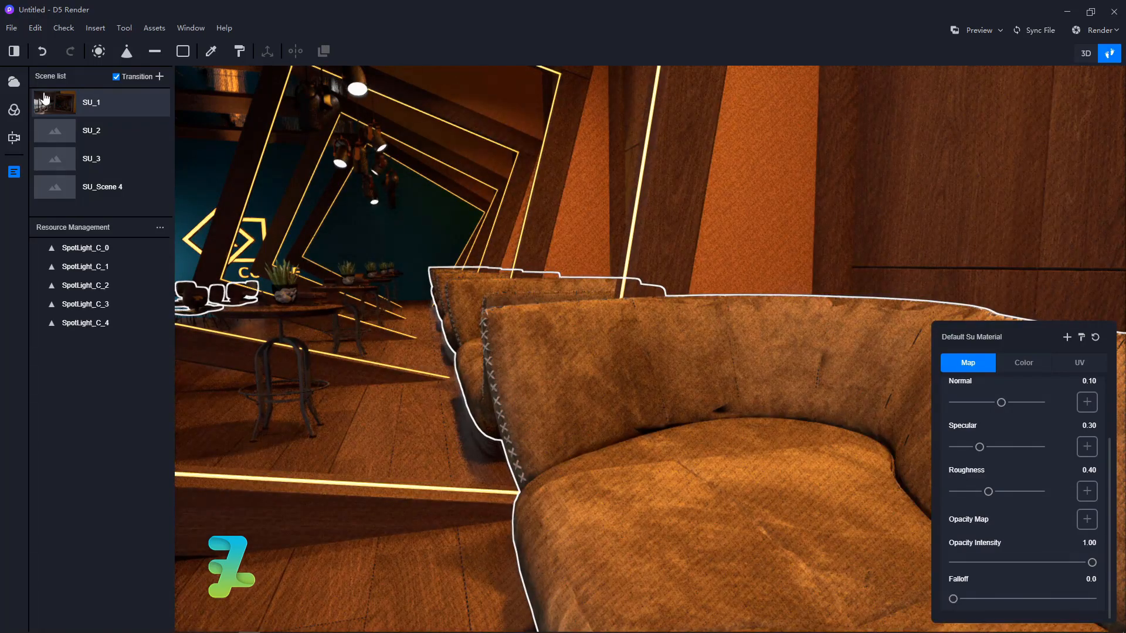
# - Return to the SU_1 scene view and set the dark wood material's roughness to 0.30
pyautogui.click(47, 101)
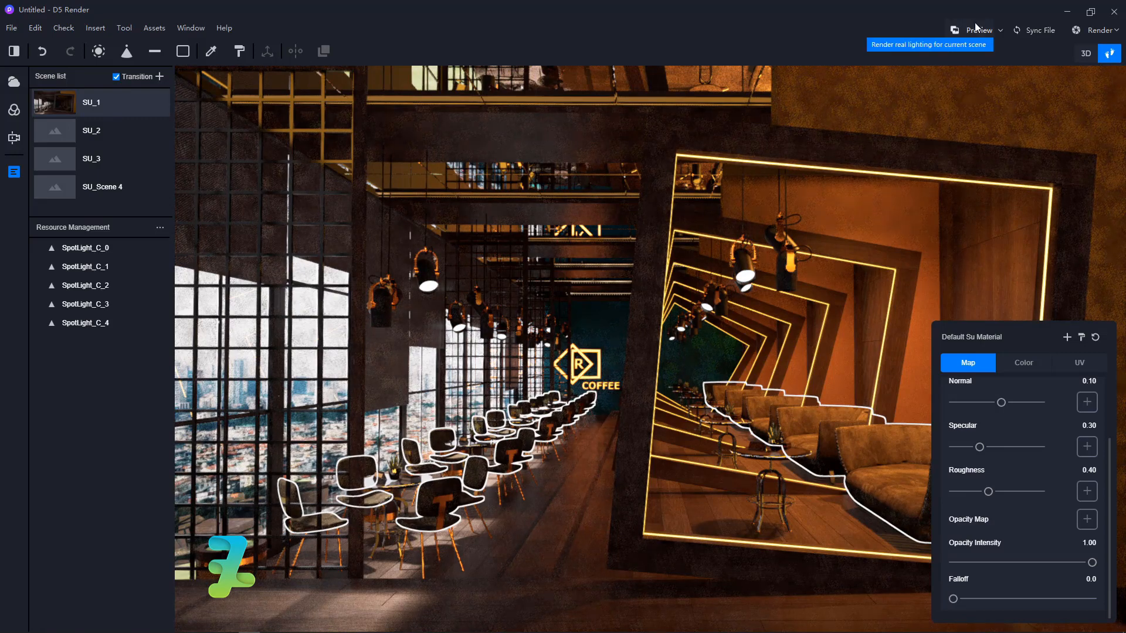
pyautogui.press('Escape')
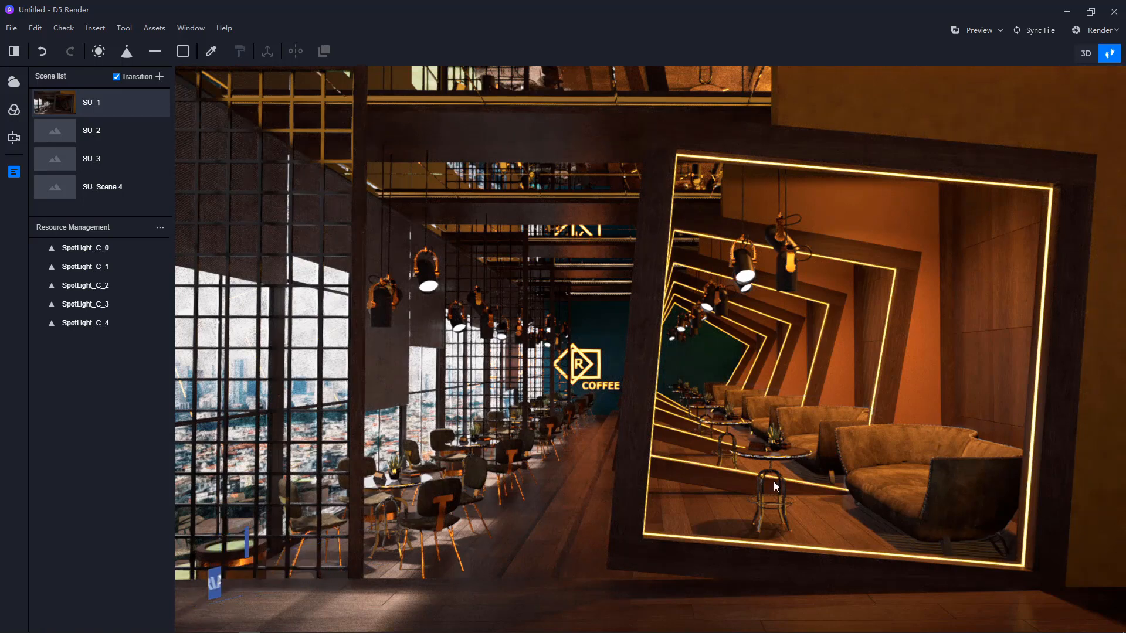
pyautogui.click(761, 513)
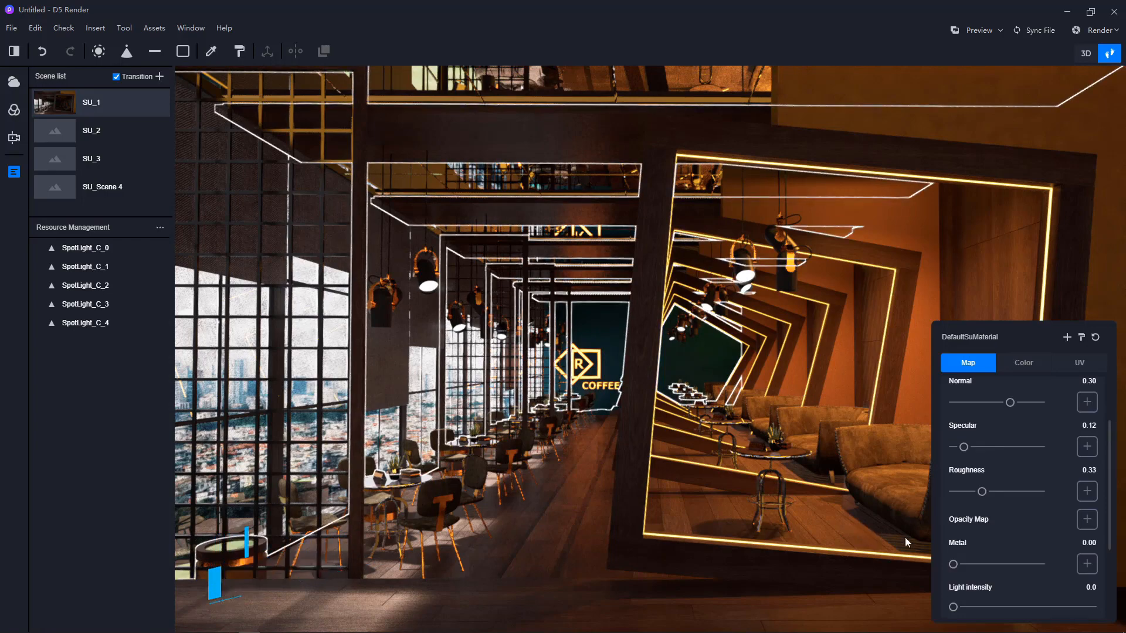
pyautogui.moveTo(981, 491)
pyautogui.mouseDown()
pyautogui.moveTo(969, 491)
pyautogui.moveTo(979, 492)
pyautogui.mouseUp()
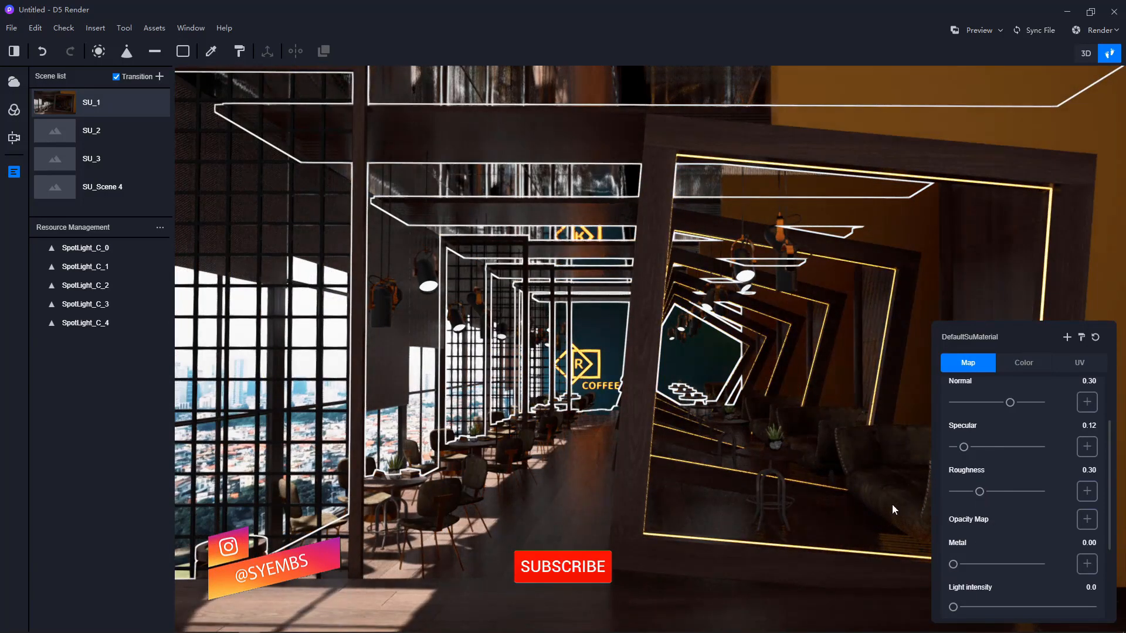
# - Set the round table's leg material to metal 0.86, roughness 0.64 and specular 0.12
pyautogui.press('w')
pyautogui.moveTo(790, 522); pyautogui.dragTo(812, 550, button='right')
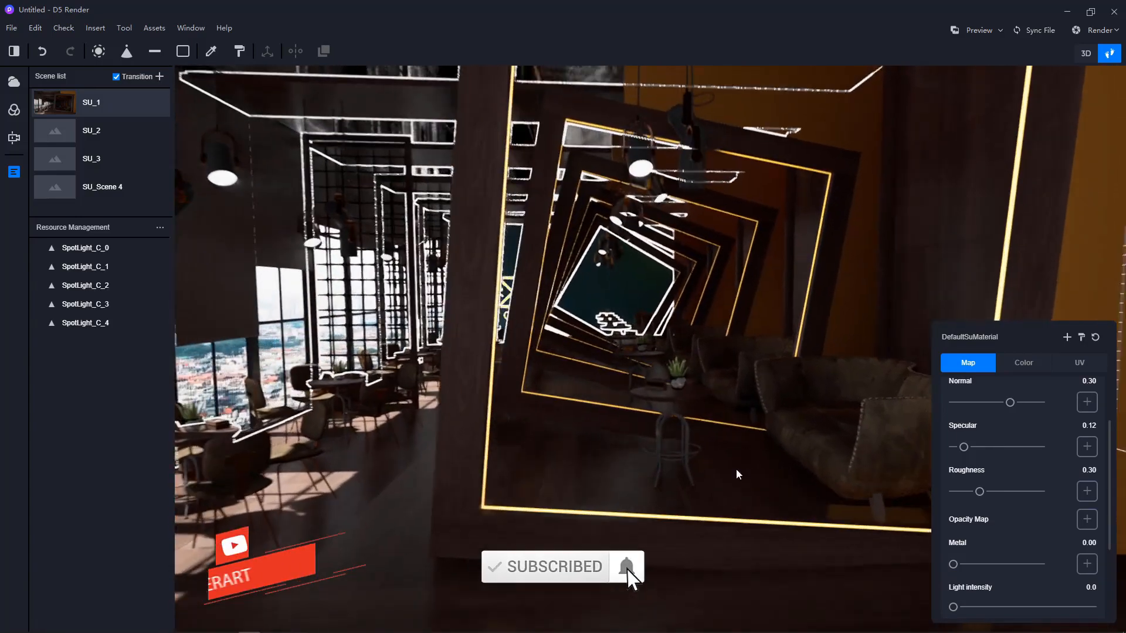
pyautogui.press('w')
pyautogui.moveTo(736, 470); pyautogui.dragTo(629, 381, button='right')
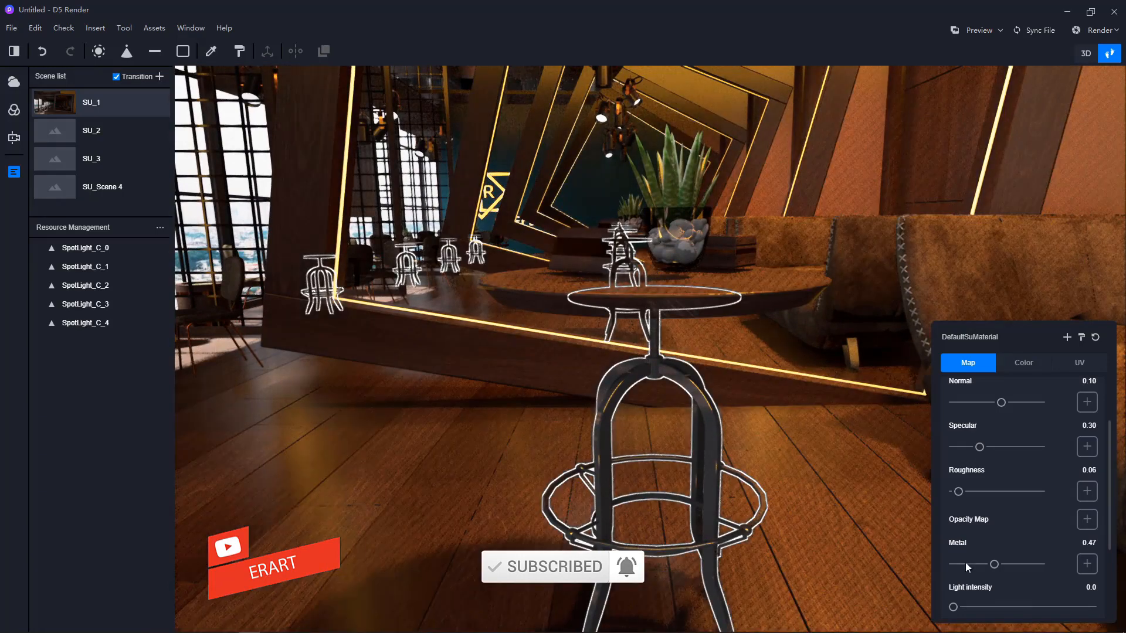
pyautogui.moveTo(994, 564); pyautogui.dragTo(1027, 564)
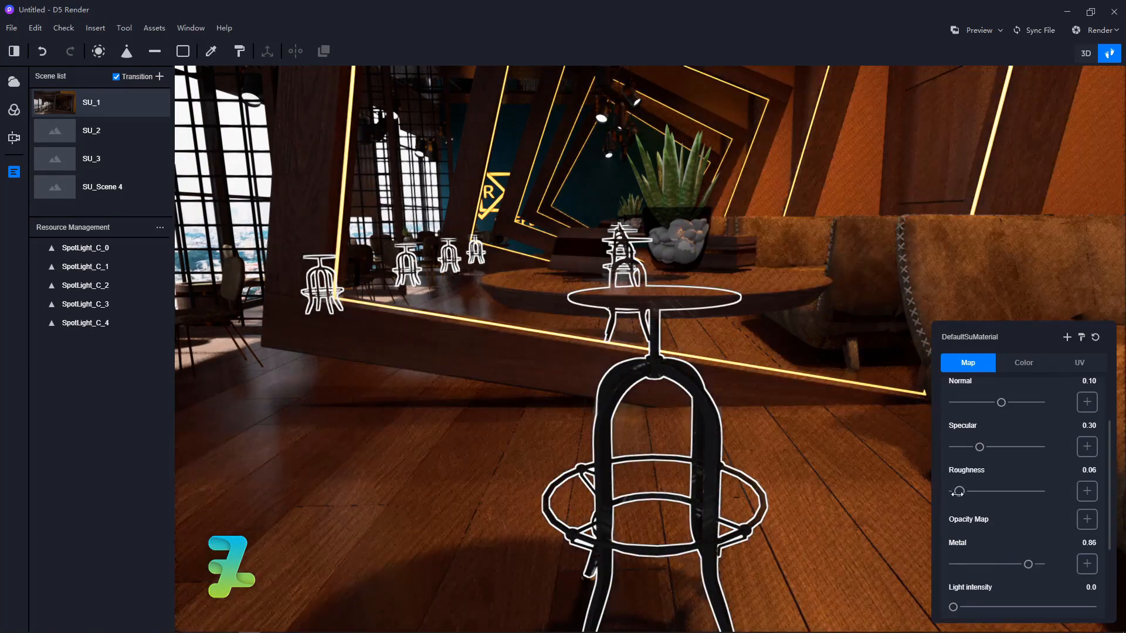
pyautogui.moveTo(957, 492); pyautogui.dragTo(1014, 513)
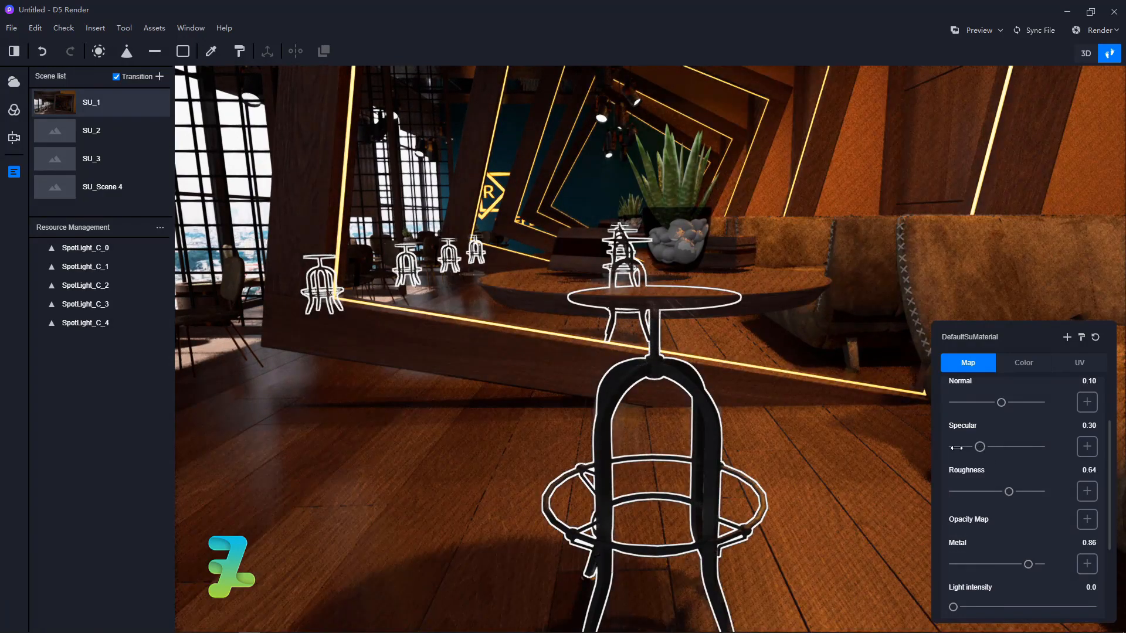
pyautogui.moveTo(956, 448); pyautogui.dragTo(972, 466)
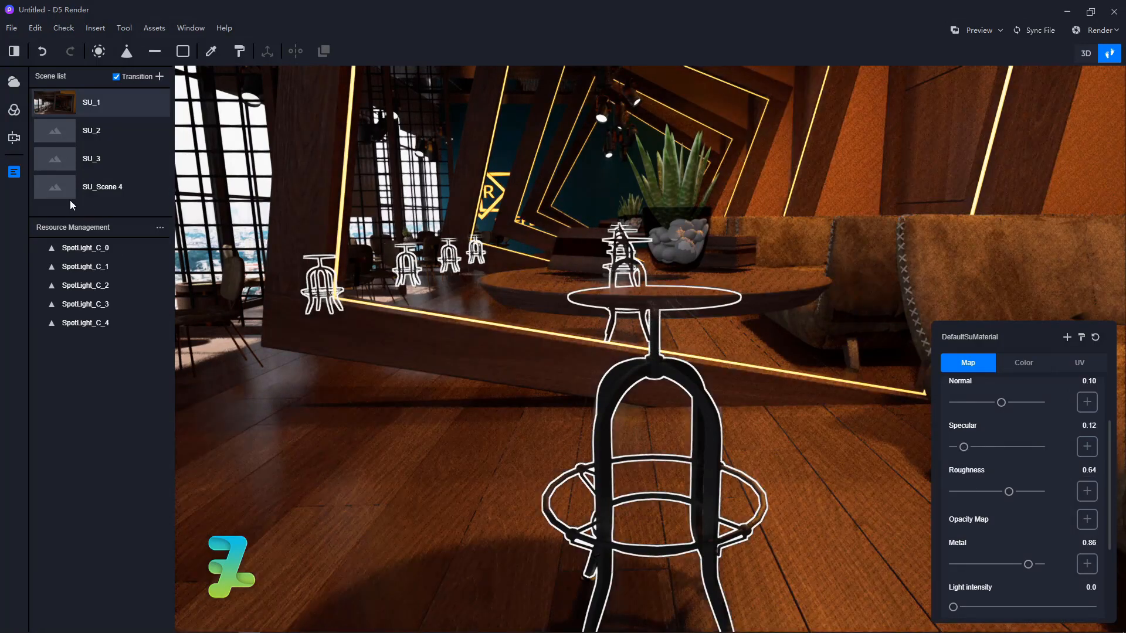
# - Return to the SU_1 scene view, clear the selection and preview the scene with real lighting
pyautogui.click(51, 108)
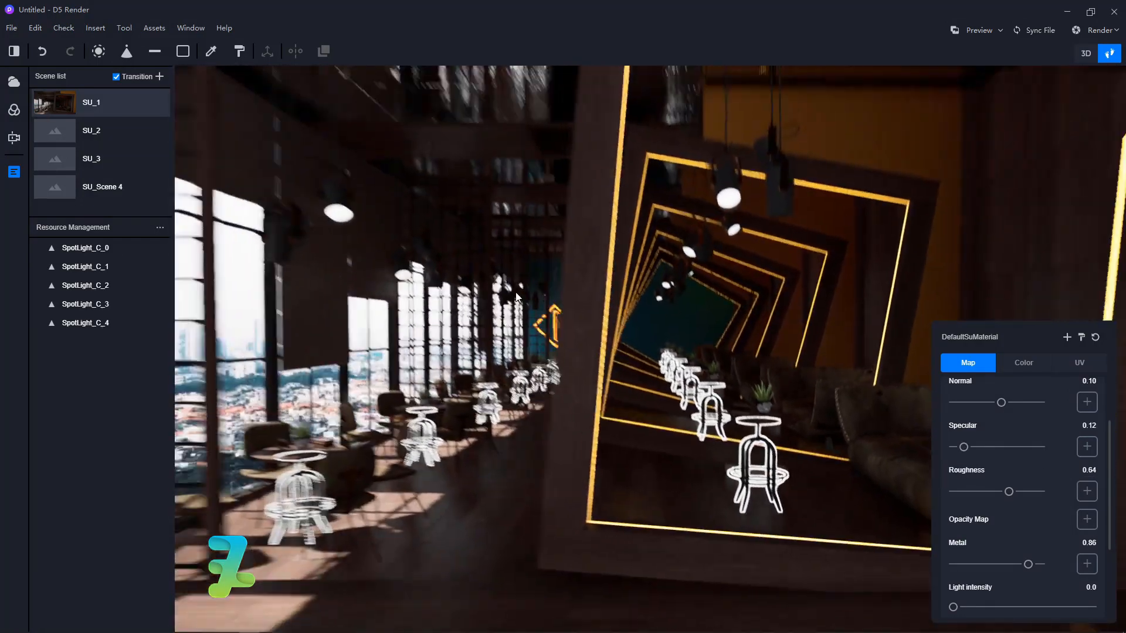
pyautogui.press('Escape')
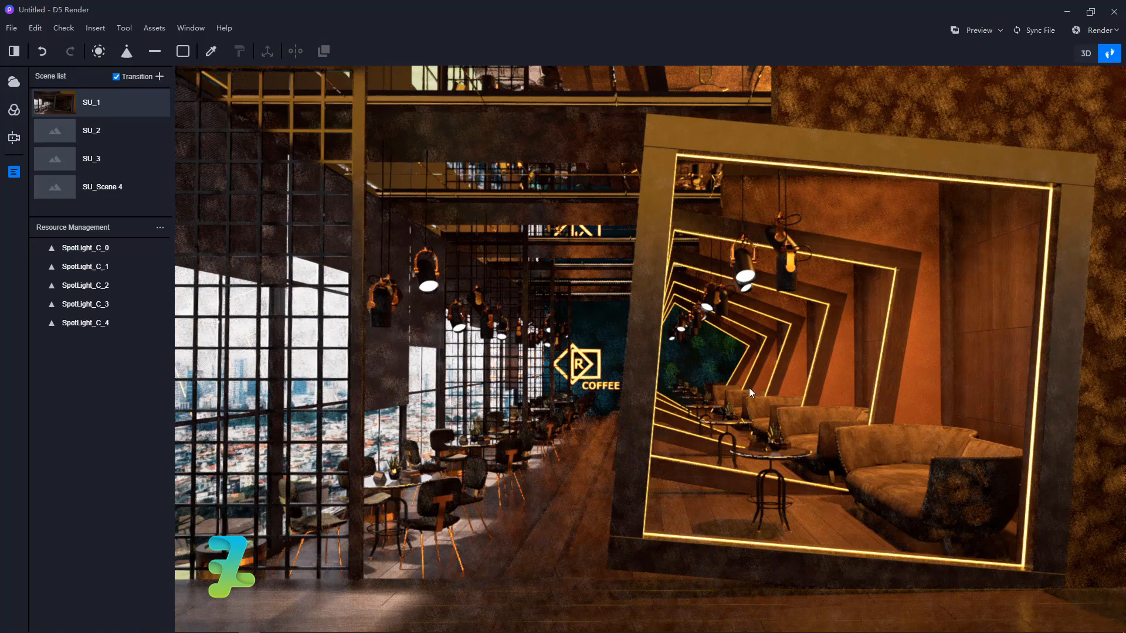
pyautogui.click(960, 37)
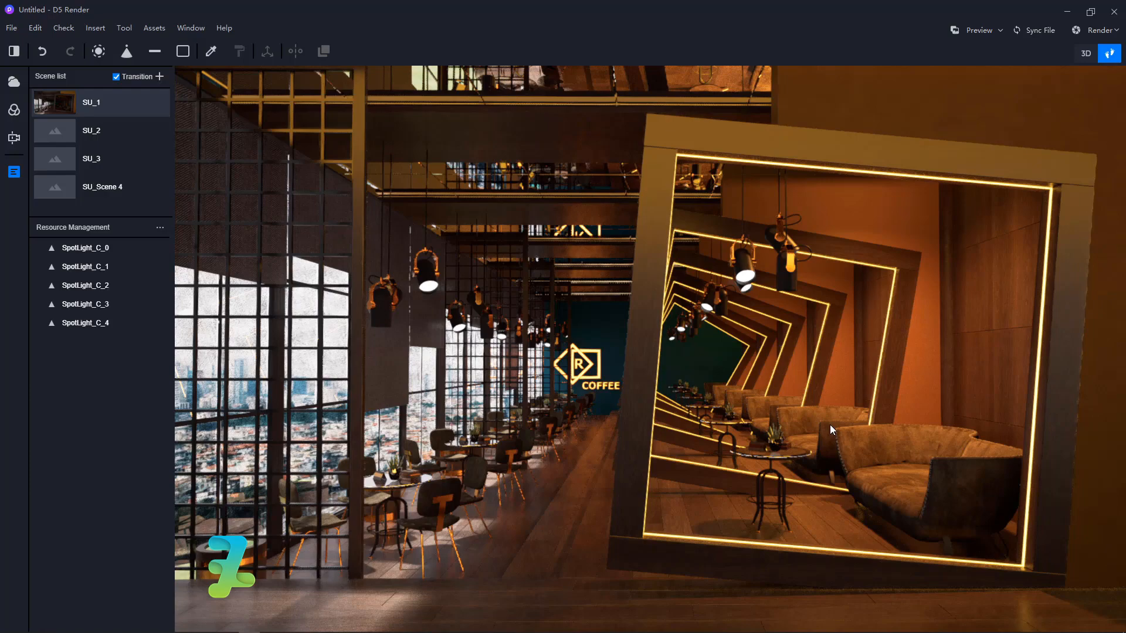
# - Set the hanging pendant lamps' dark material to roughness 0.16 and specular 0.34
pyautogui.moveTo(676, 389); pyautogui.dragTo(528, 339, button='right')
pyautogui.press('w')
pyautogui.click(513, 337)
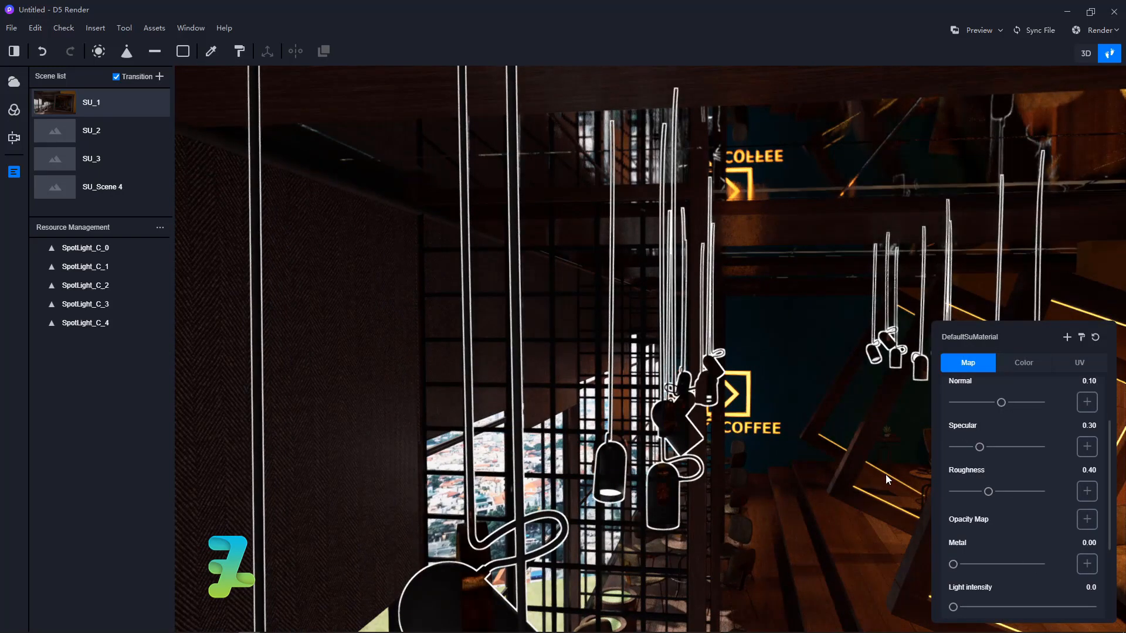
pyautogui.moveTo(988, 491); pyautogui.dragTo(967, 492)
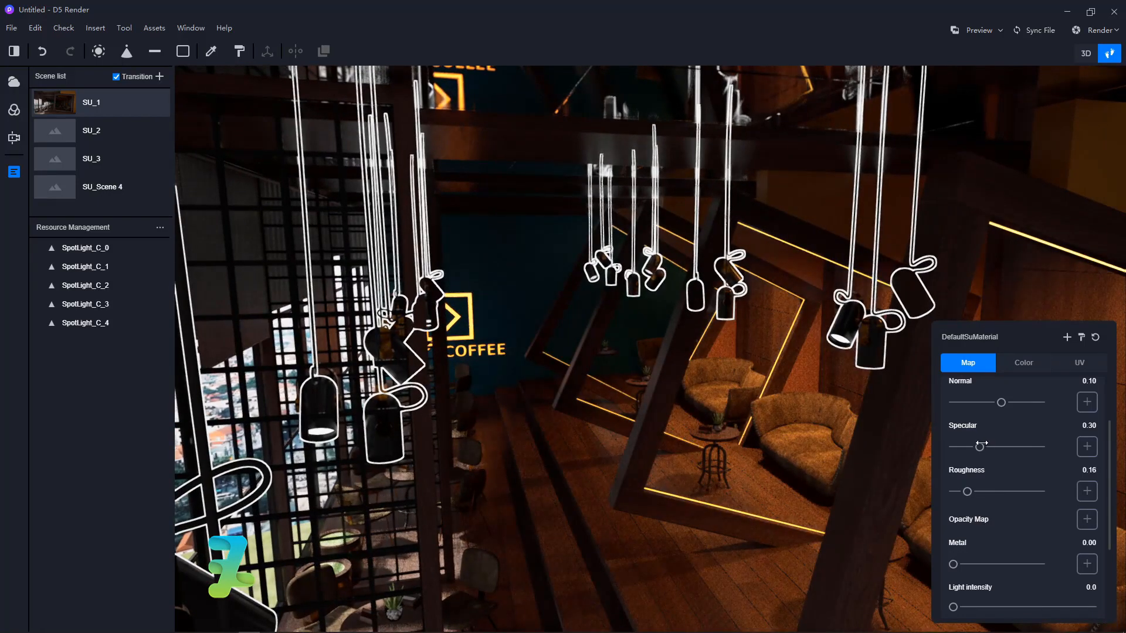
pyautogui.moveTo(982, 445); pyautogui.dragTo(985, 446)
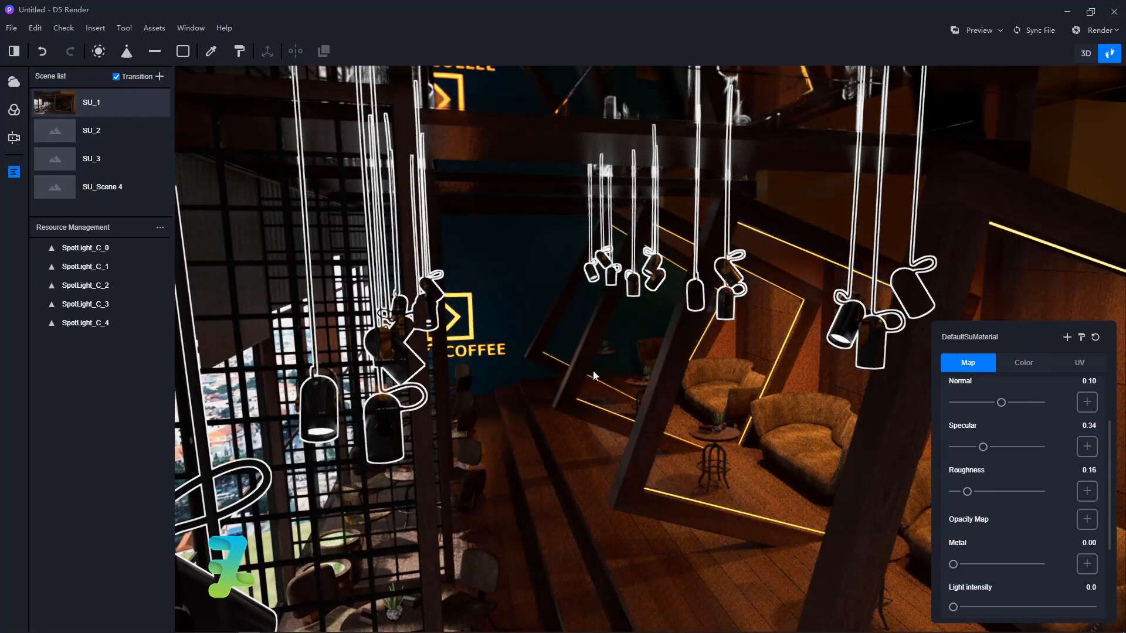
# - Try a point light in the dark ceiling recess beside the lit wooden frame, and delete it
pyautogui.moveTo(628, 398); pyautogui.dragTo(660, 301, button='right')
pyautogui.press('w')
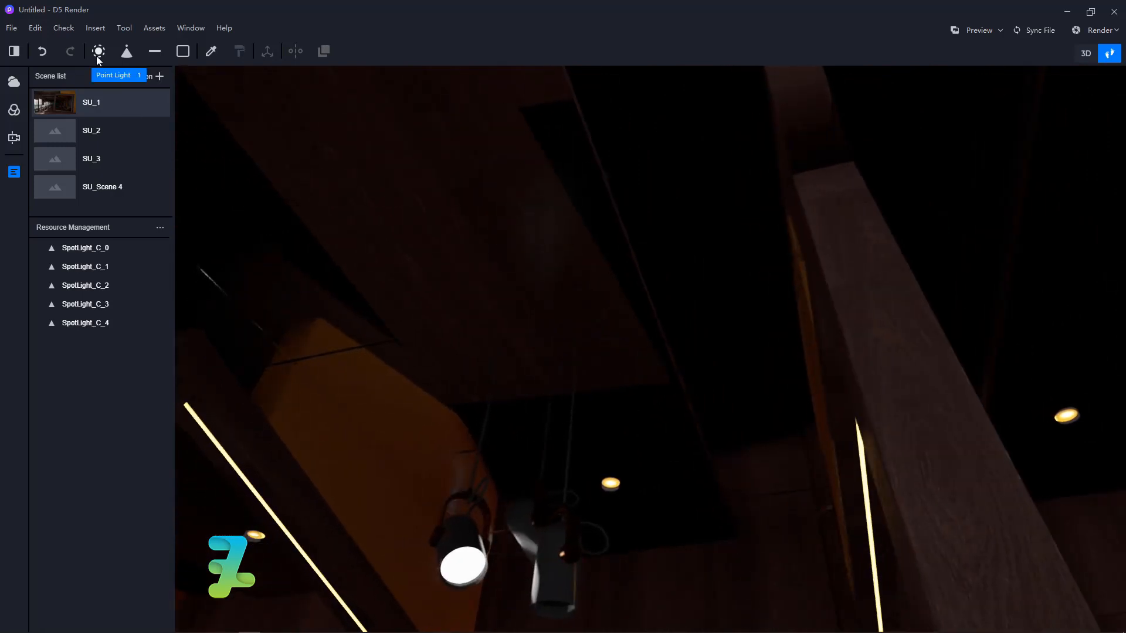
pyautogui.click(98, 52)
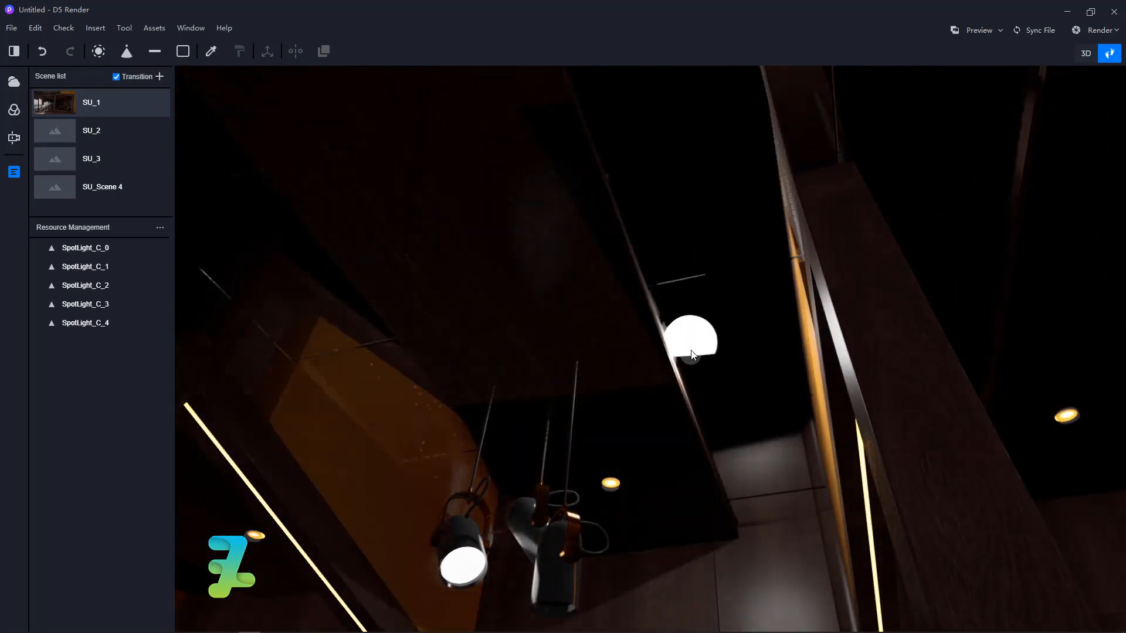
pyautogui.click(732, 312)
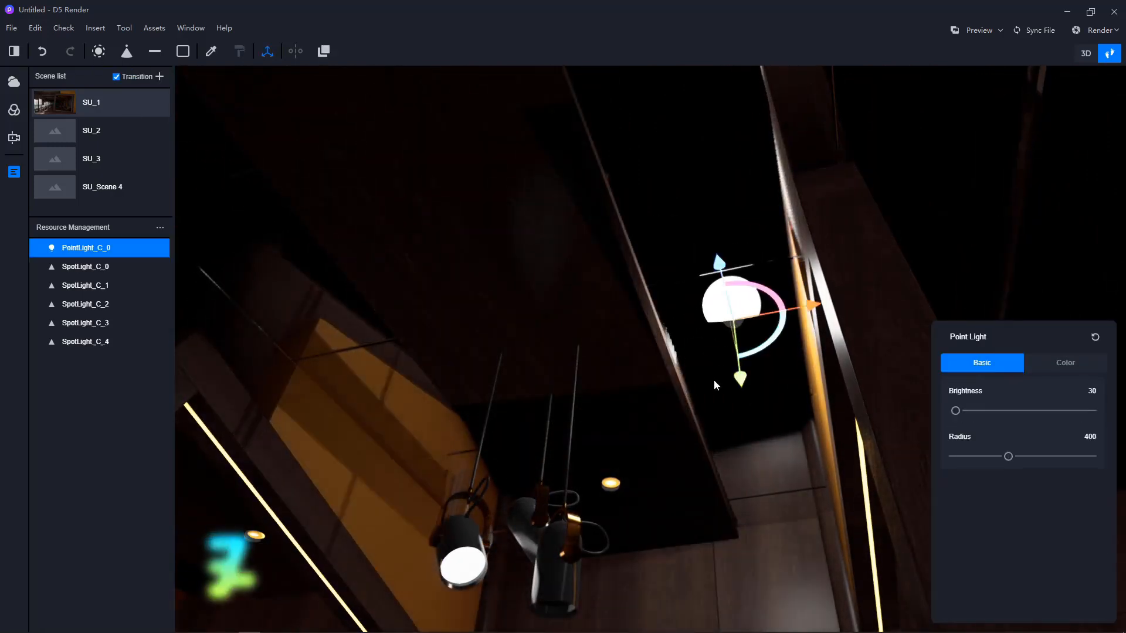
pyautogui.moveTo(712, 379); pyautogui.dragTo(942, 345, button='right')
pyautogui.press('w')
pyautogui.press('s')
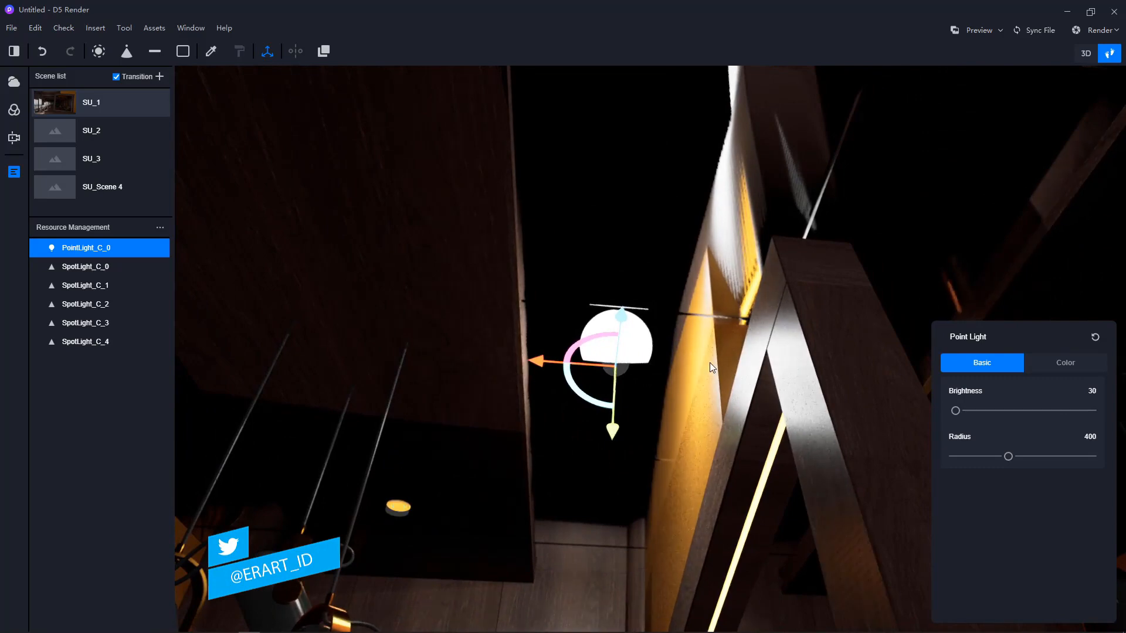
pyautogui.press('Delete')
pyautogui.moveTo(709, 382); pyautogui.dragTo(329, 276, button='right')
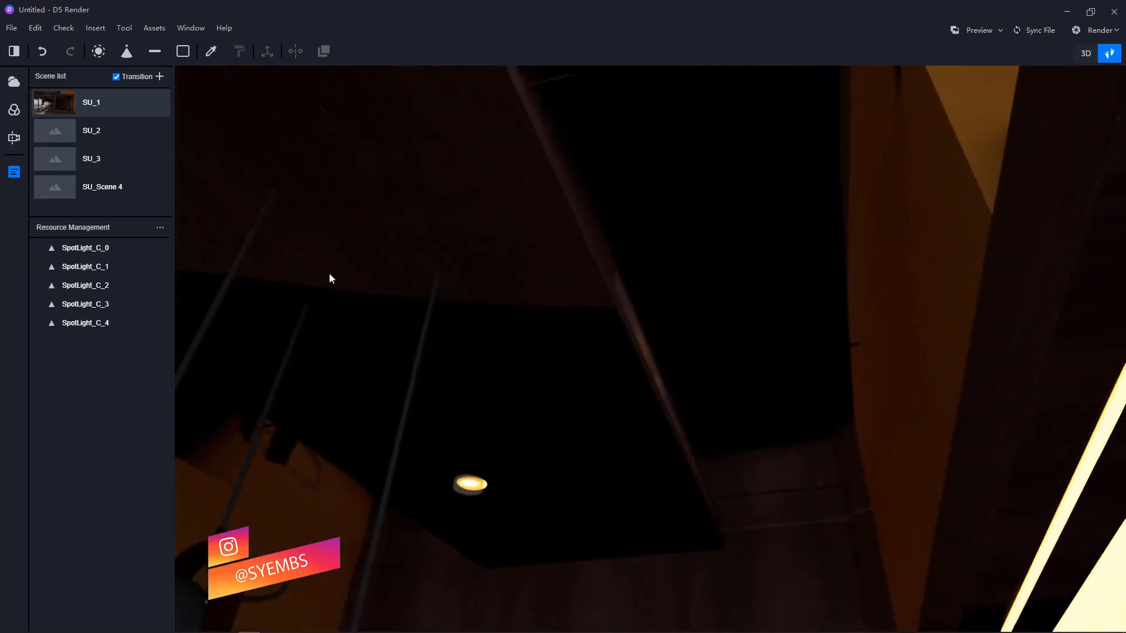
# - Inspect the dark ceiling area, return to the SU_1 scene view with nothing selected, and preview the scene with real lighting
pyautogui.click(40, 104)
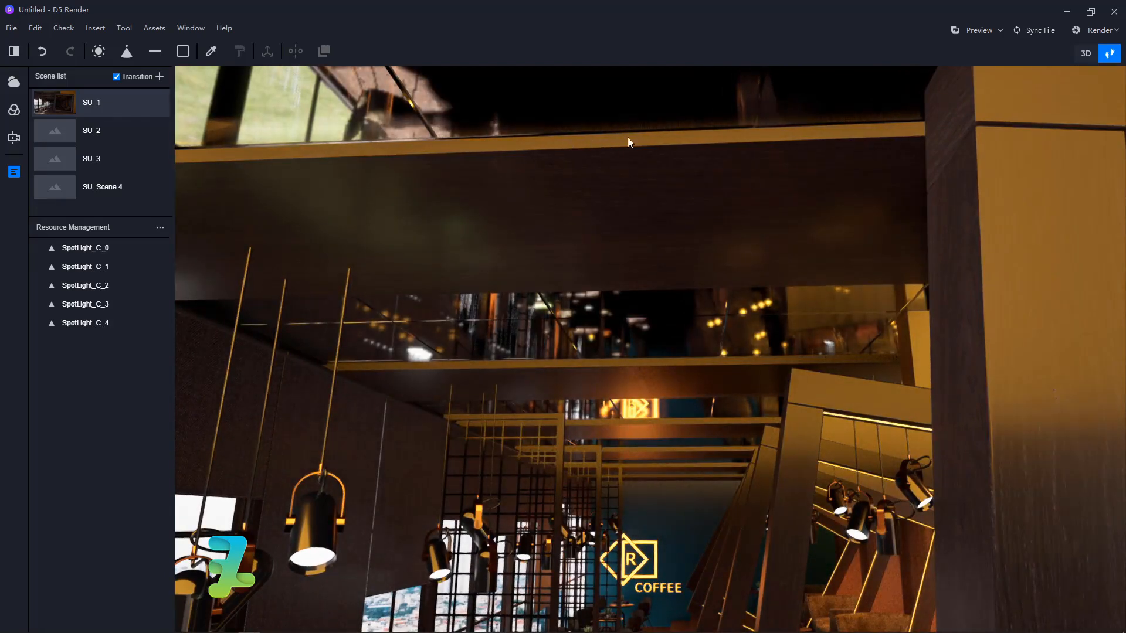
pyautogui.moveTo(627, 137); pyautogui.dragTo(710, 139, button='right')
pyautogui.moveTo(593, 160); pyautogui.dragTo(965, 169, button='right')
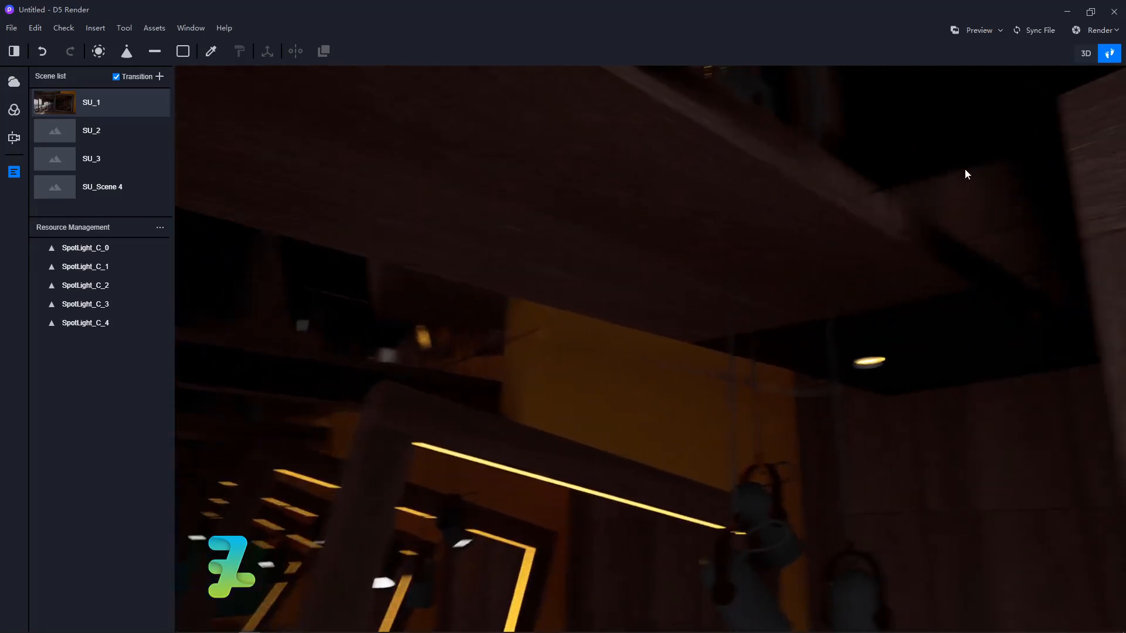
pyautogui.click(41, 101)
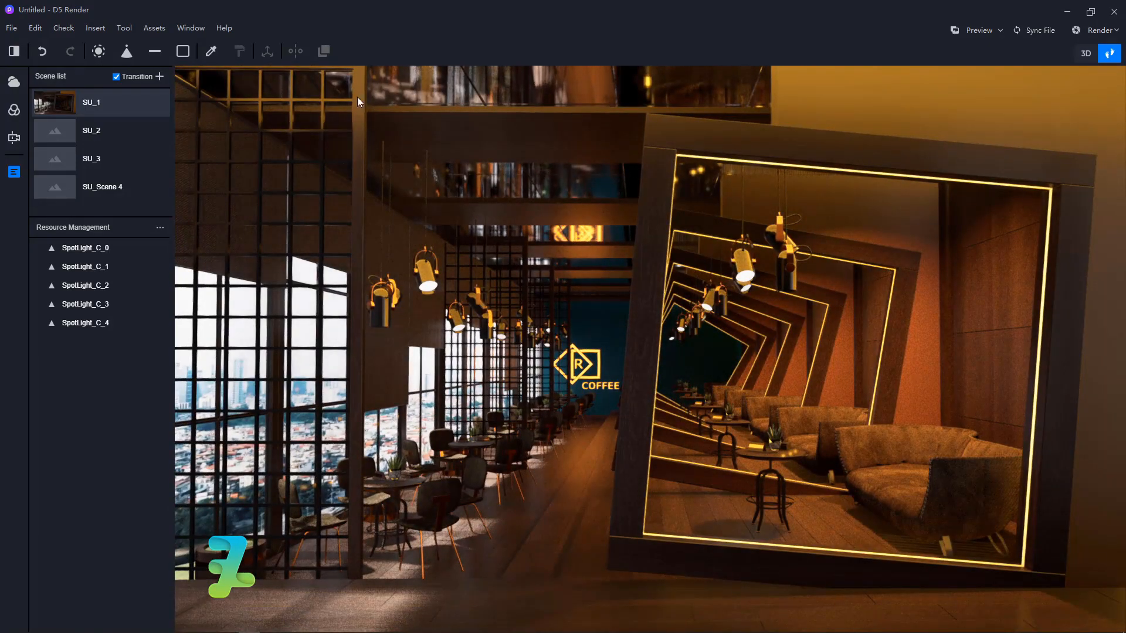
pyautogui.click(456, 109)
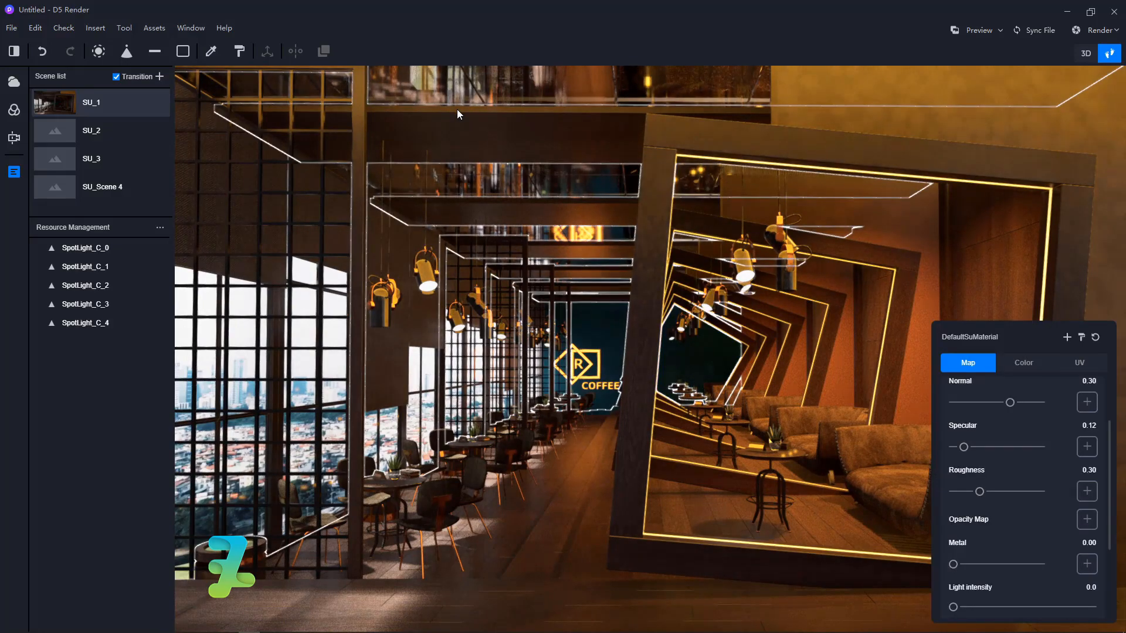
pyautogui.press('Escape')
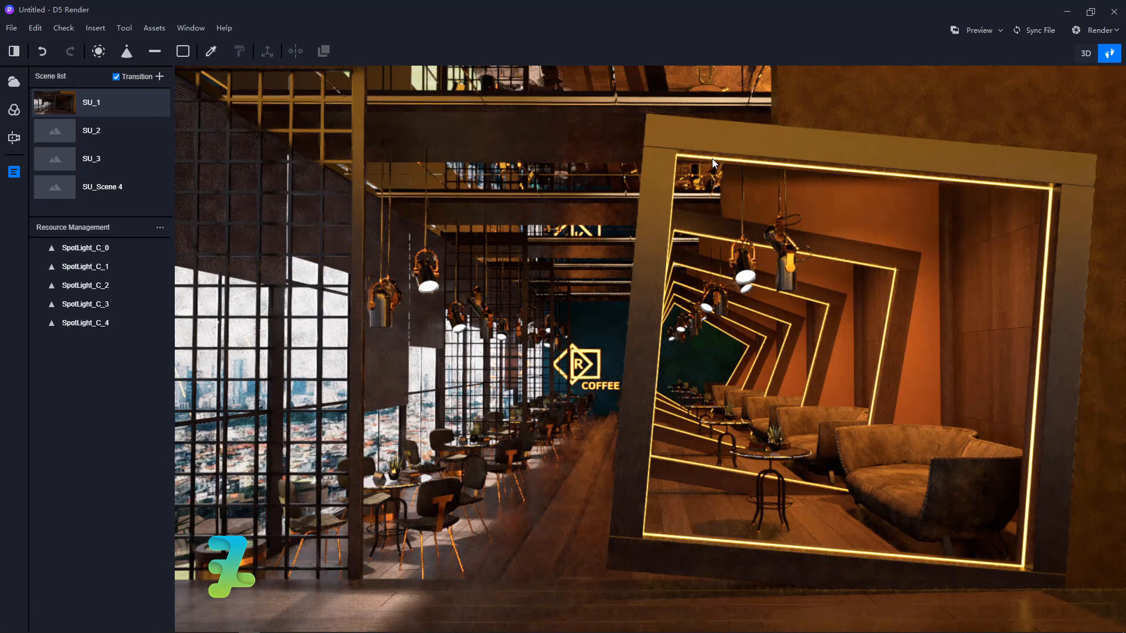
pyautogui.click(976, 30)
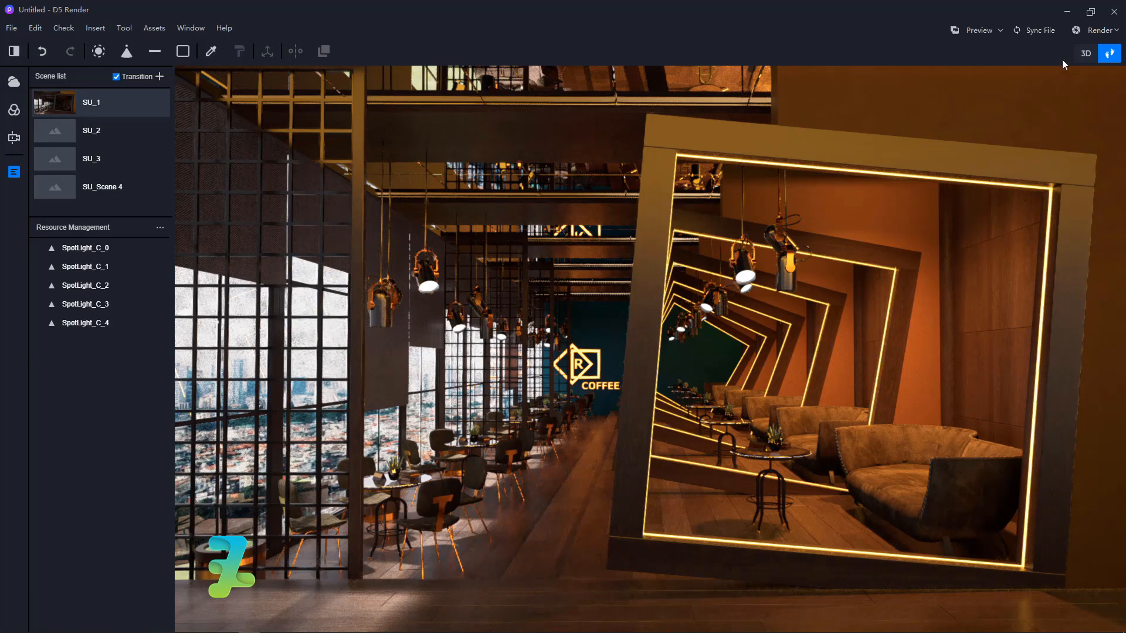
# - Set up a camera image export of the SU_1 view with 16:9 scale and 4K size
pyautogui.click(1081, 29)
pyautogui.click(1027, 47)
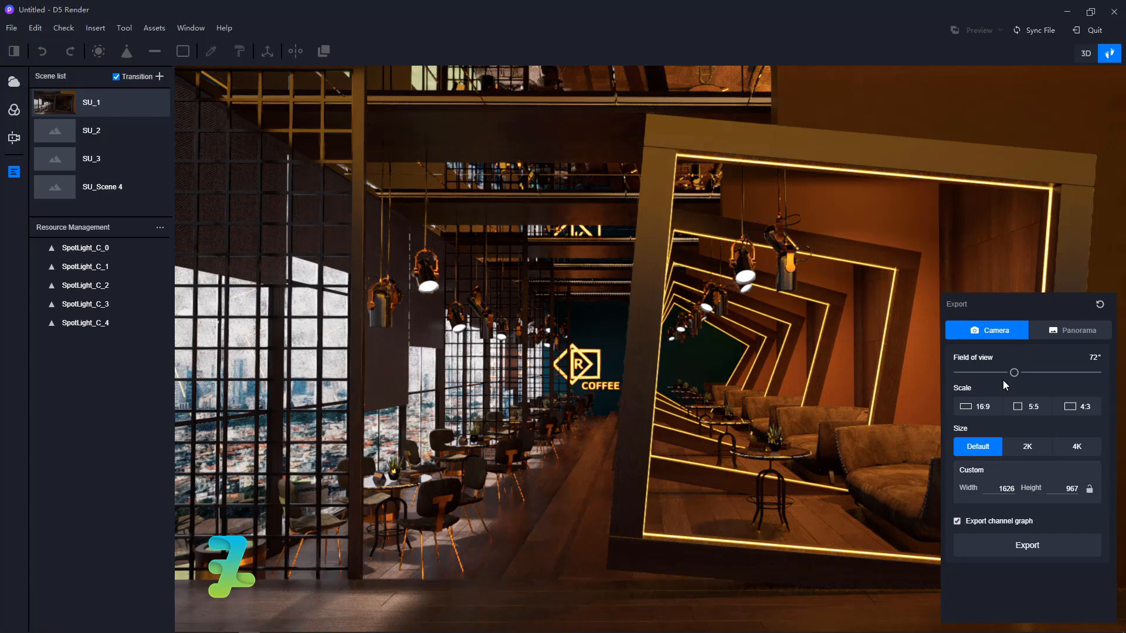
pyautogui.click(978, 410)
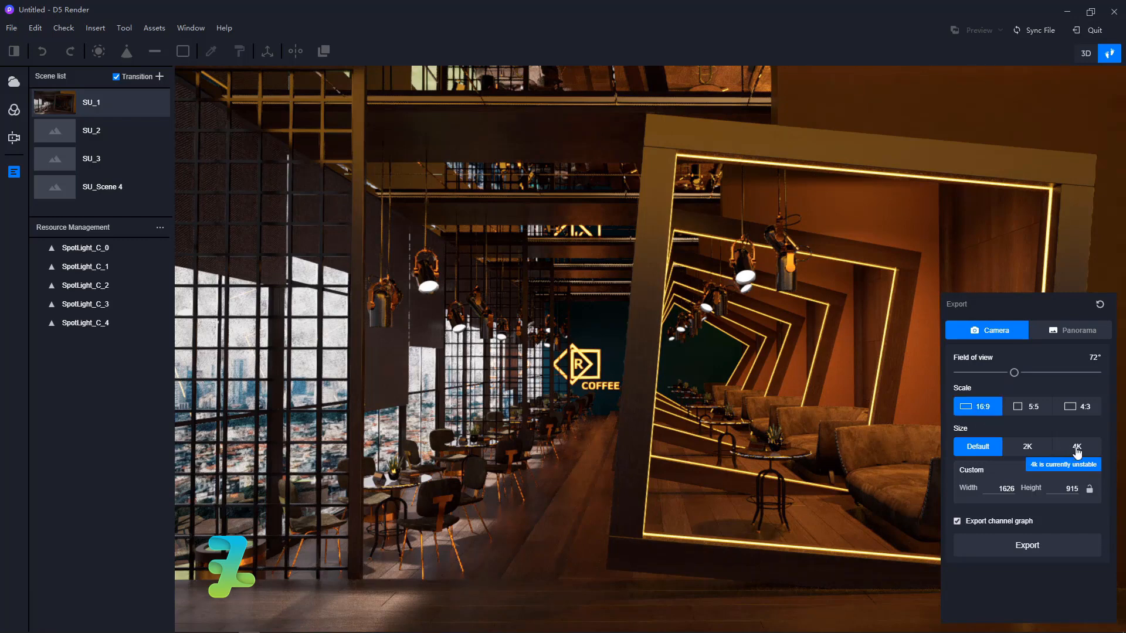
pyautogui.click(1077, 448)
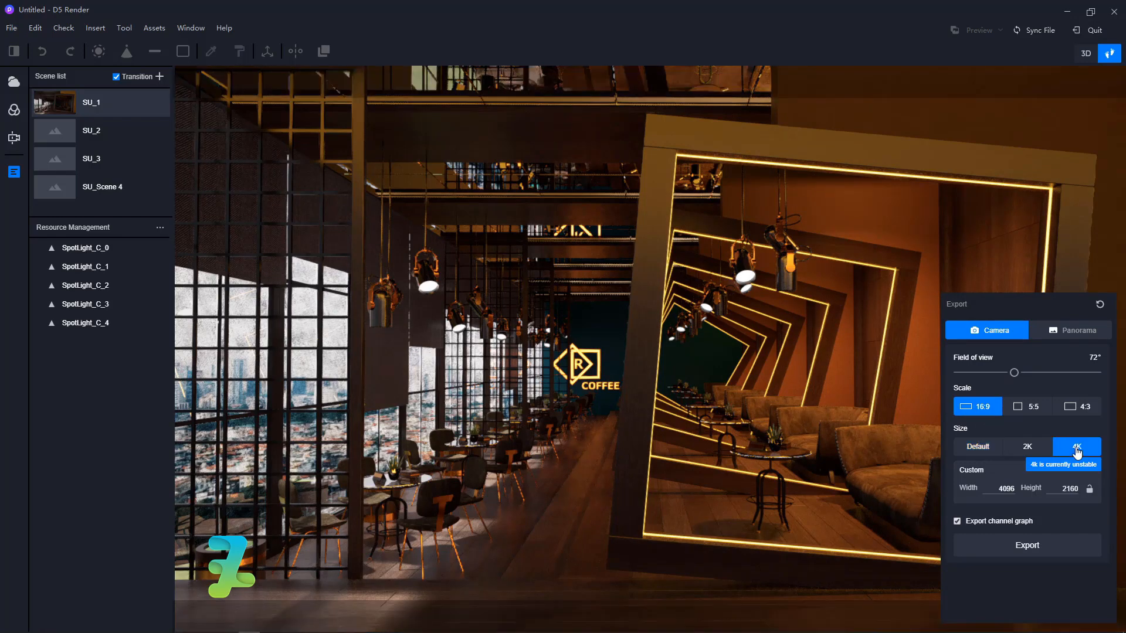
# - Export the render to the Downloads folder as a PNG named coffeeroom
pyautogui.click(1016, 550)
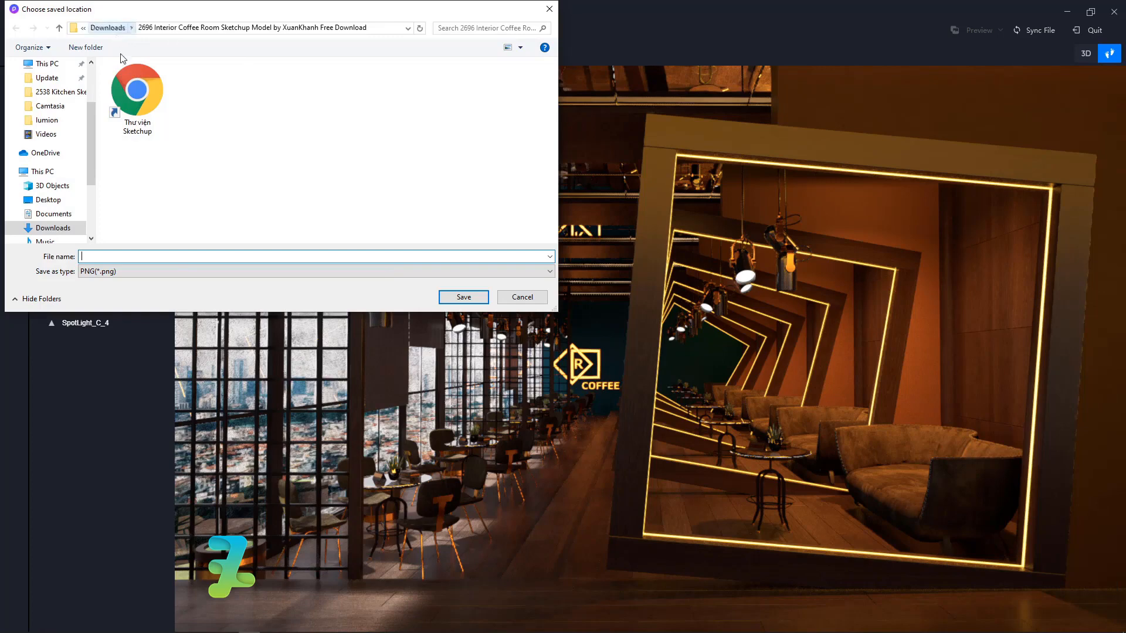
pyautogui.click(108, 27)
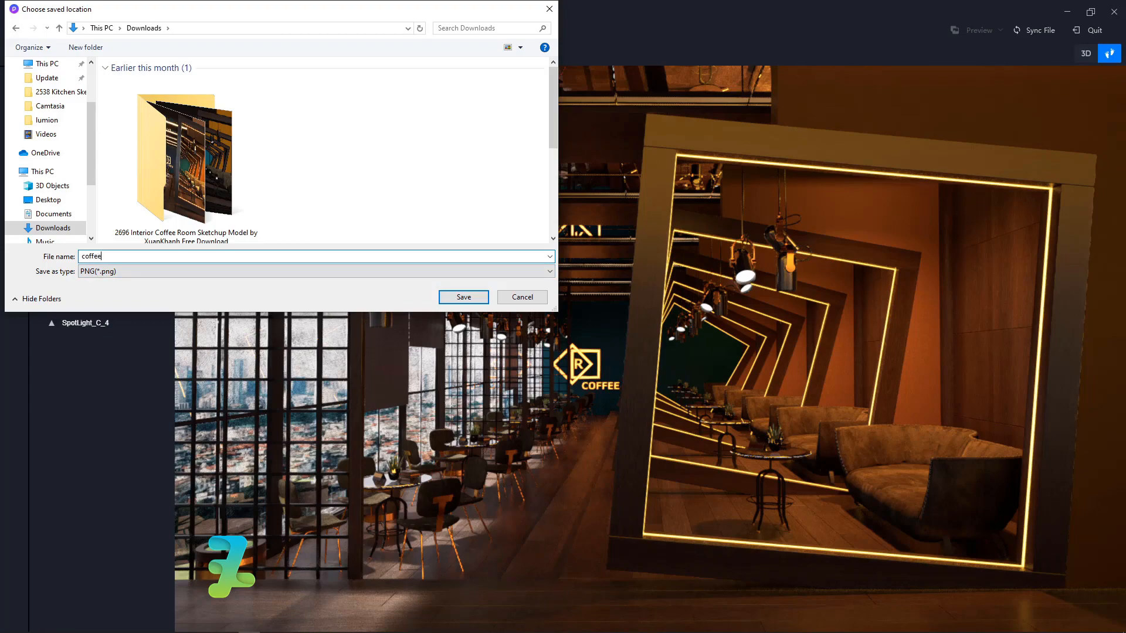
pyautogui.press('Return')
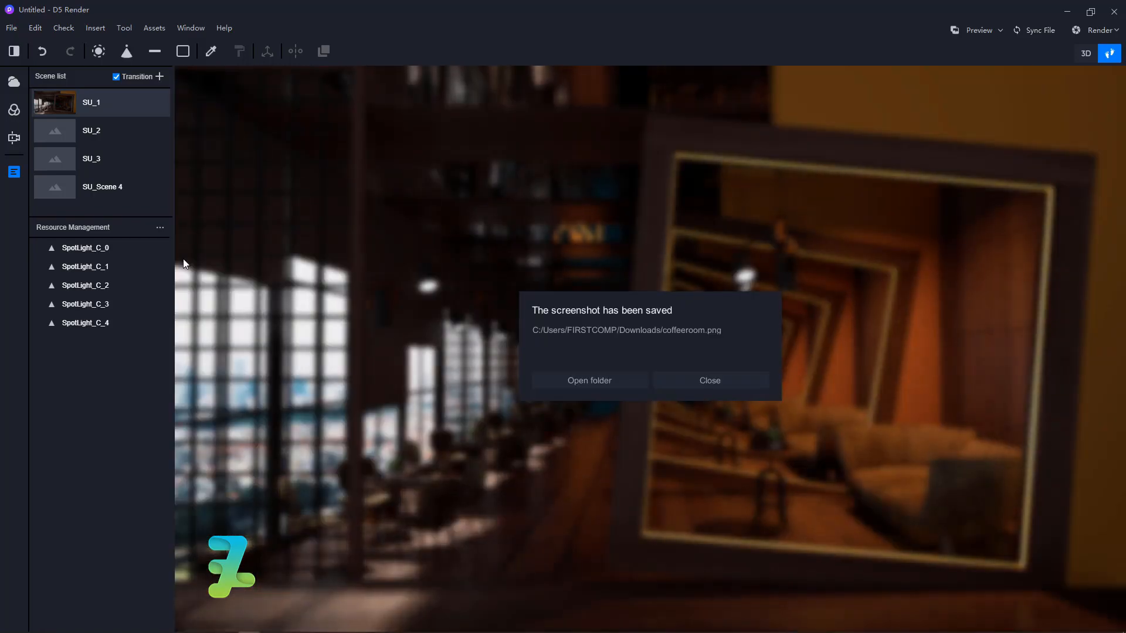
# - View the exported coffeeroom image from its folder, and close the image, the folder and the save notice
pyautogui.click(542, 381)
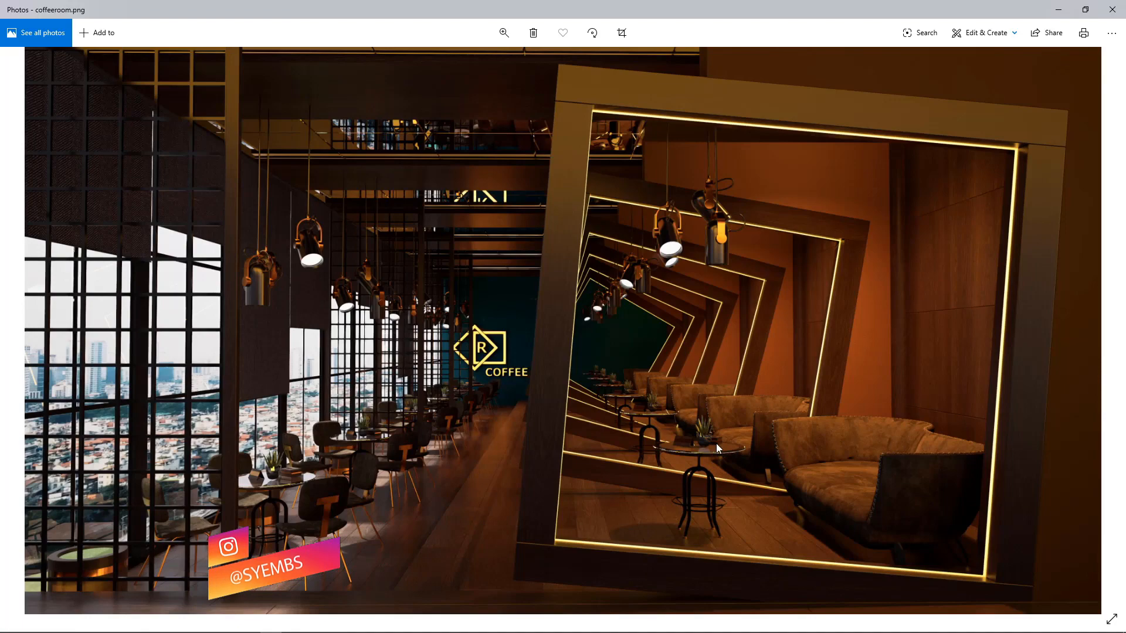
pyautogui.click(1112, 9)
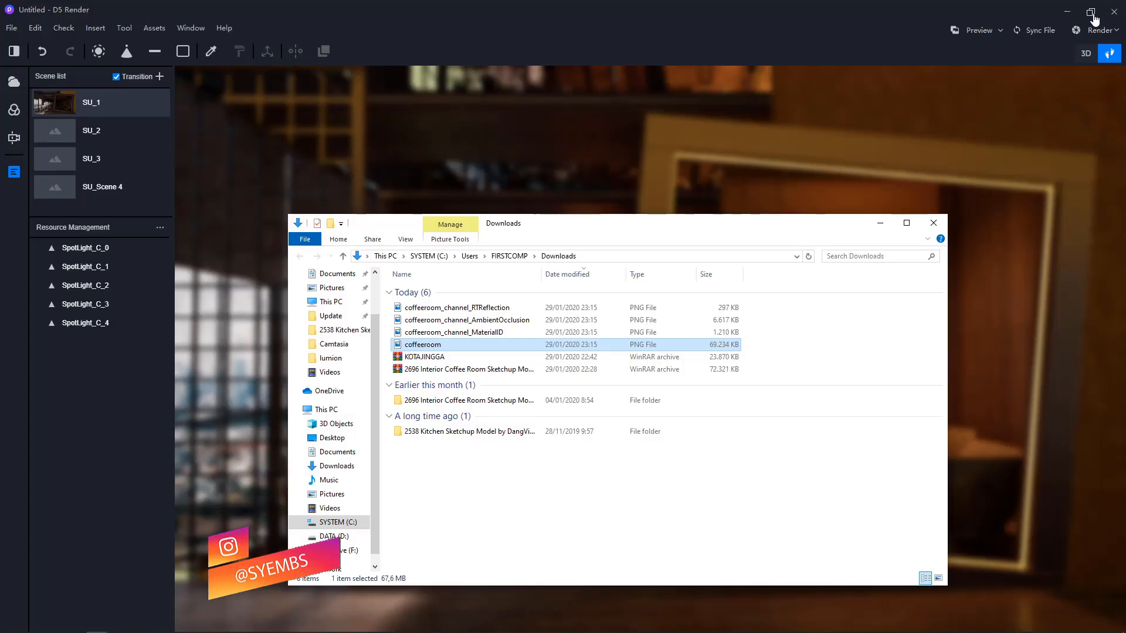
pyautogui.click(934, 223)
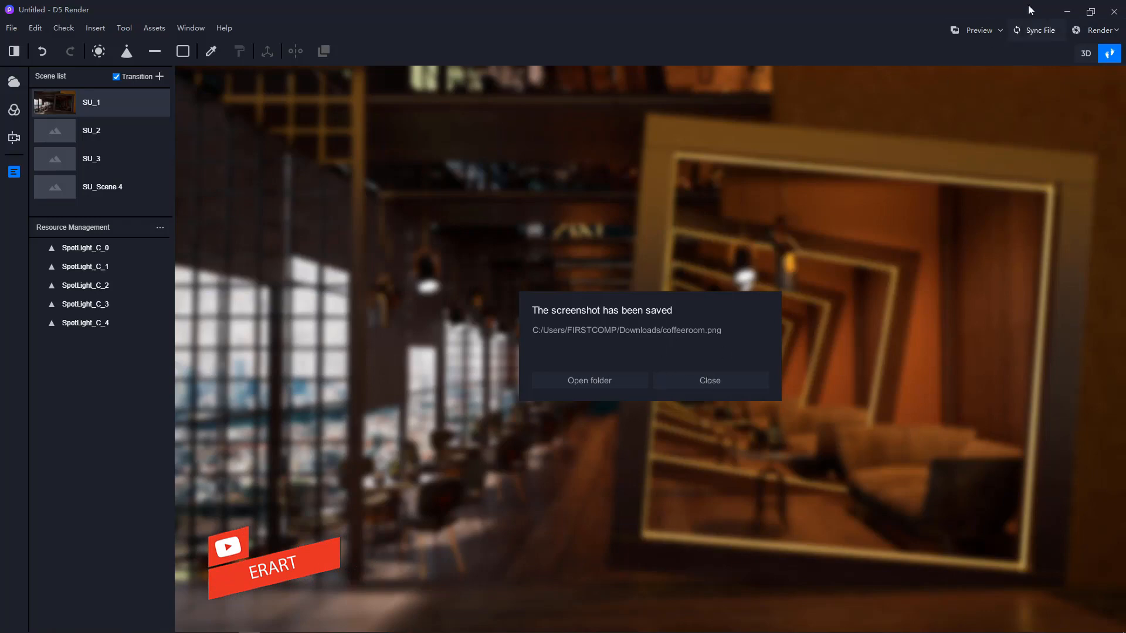
pyautogui.click(709, 381)
# - Exit D5 Render, saving the project under a new name in the Untitled folder of Documents
pyautogui.click(1114, 11)
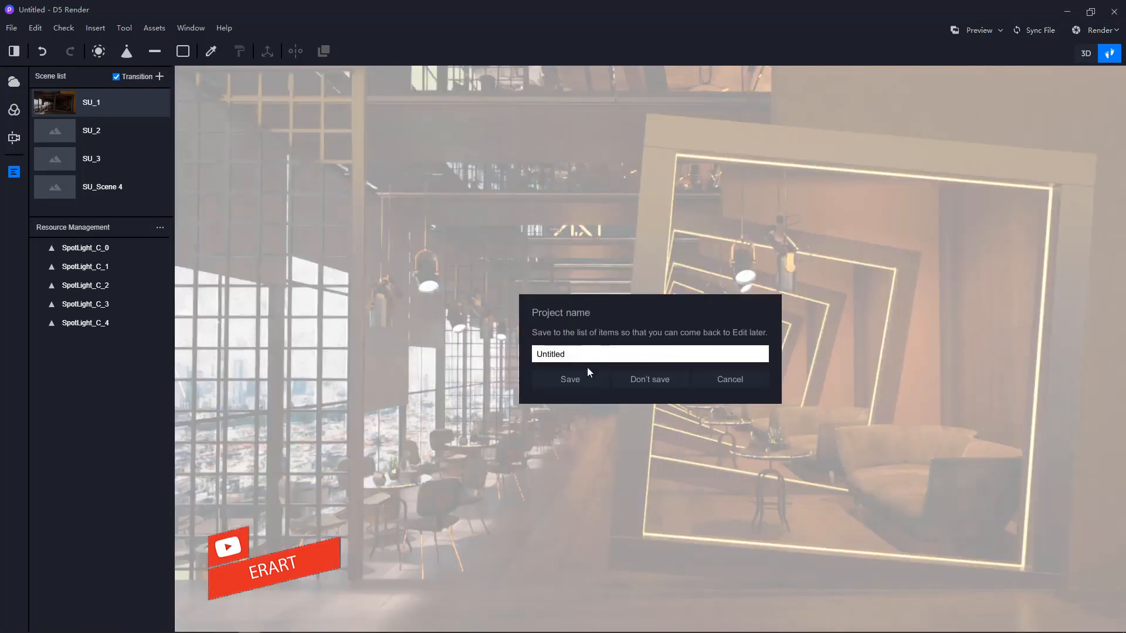
pyautogui.click(571, 380)
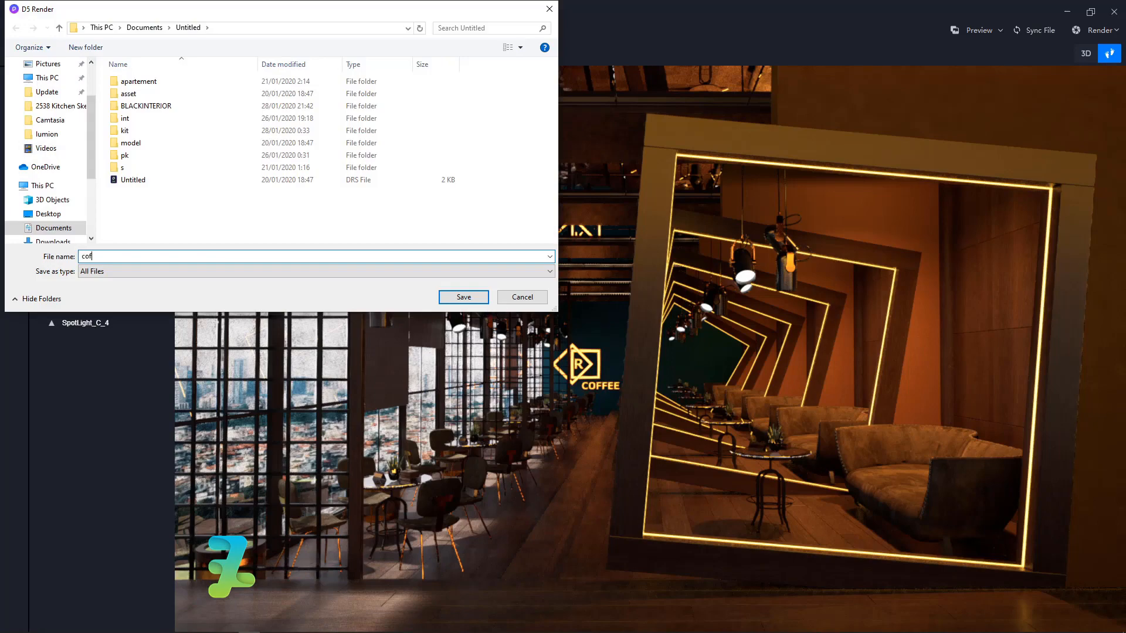
pyautogui.press('Return')
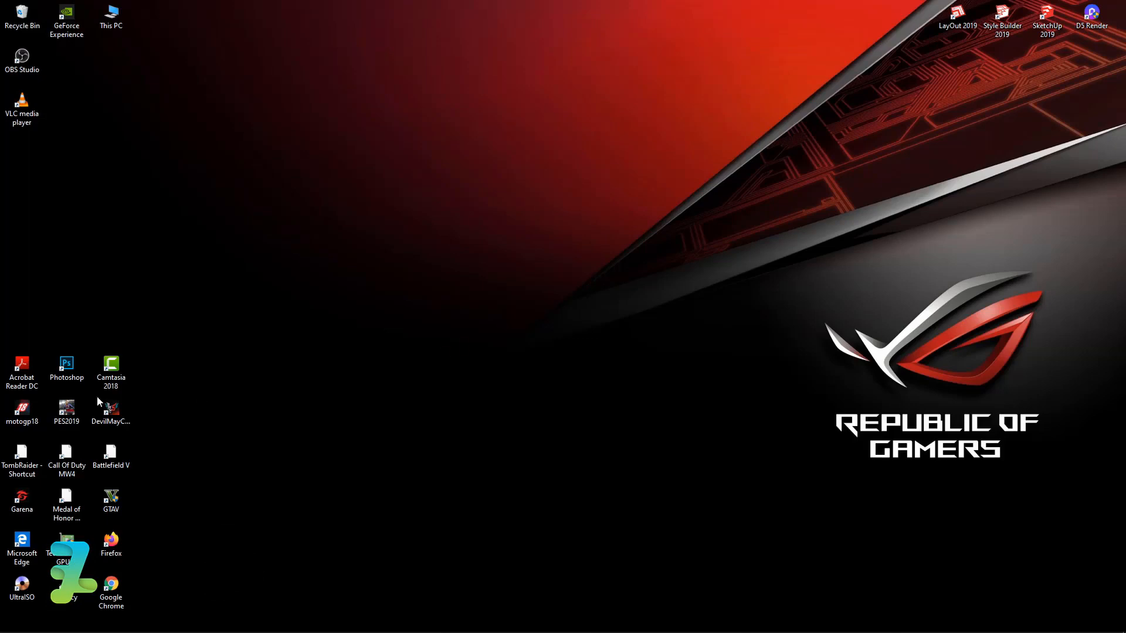
# - Start Photoshop, open coffeeroom.png from the Downloads folder, and collapse the character settings covering the image
pyautogui.doubleClick(63, 369)
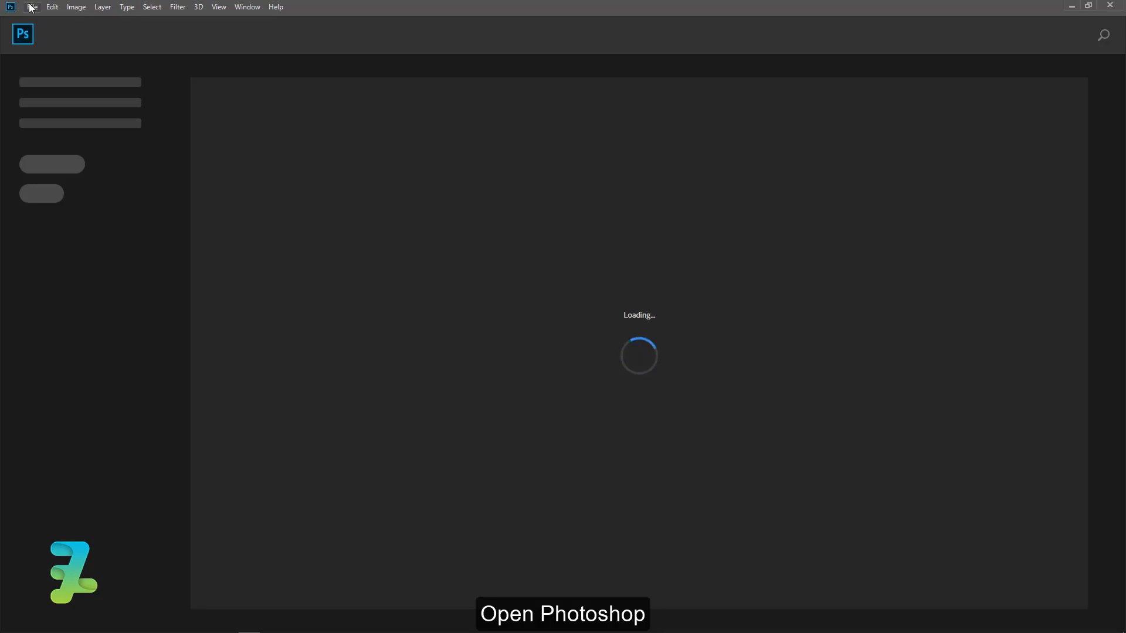
pyautogui.click(30, 7)
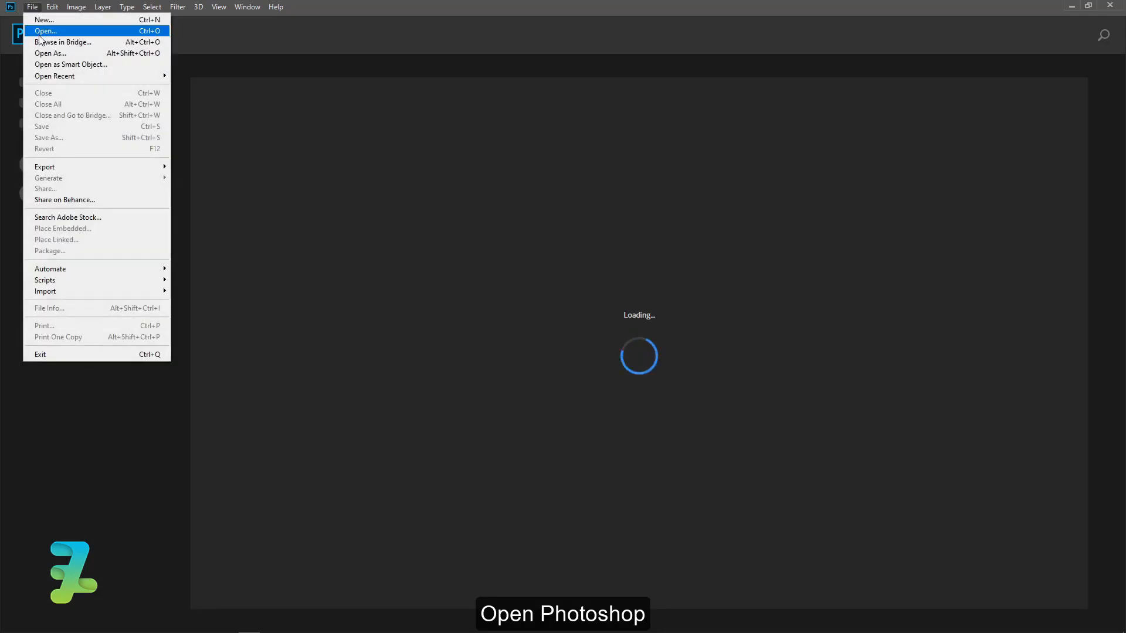
pyautogui.click(39, 32)
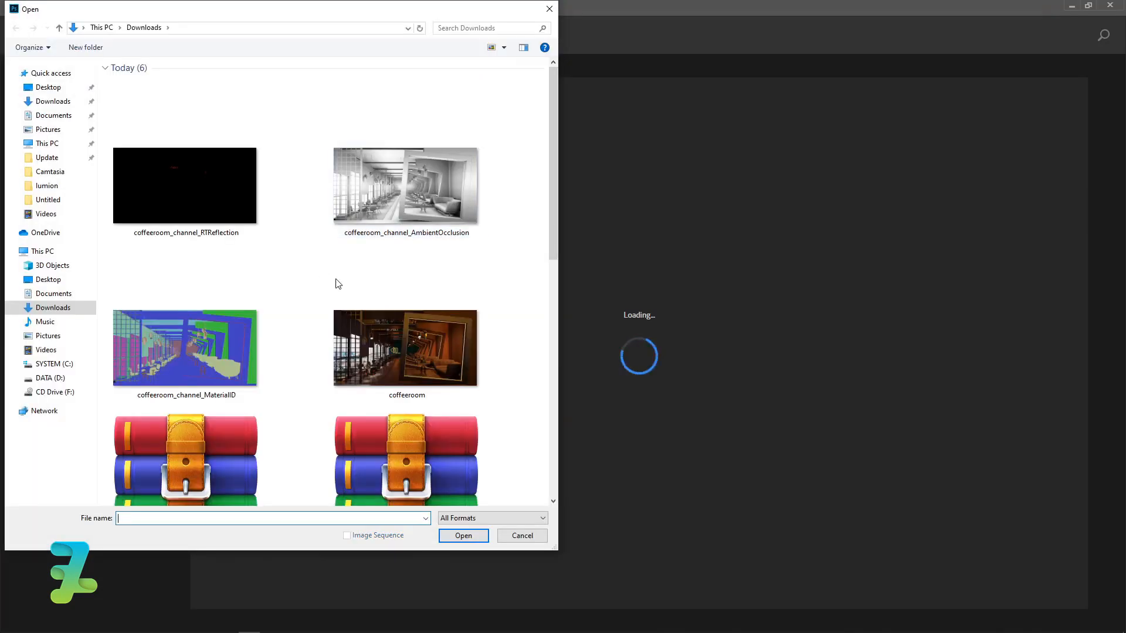
pyautogui.click(393, 351)
pyautogui.doubleClick(393, 352)
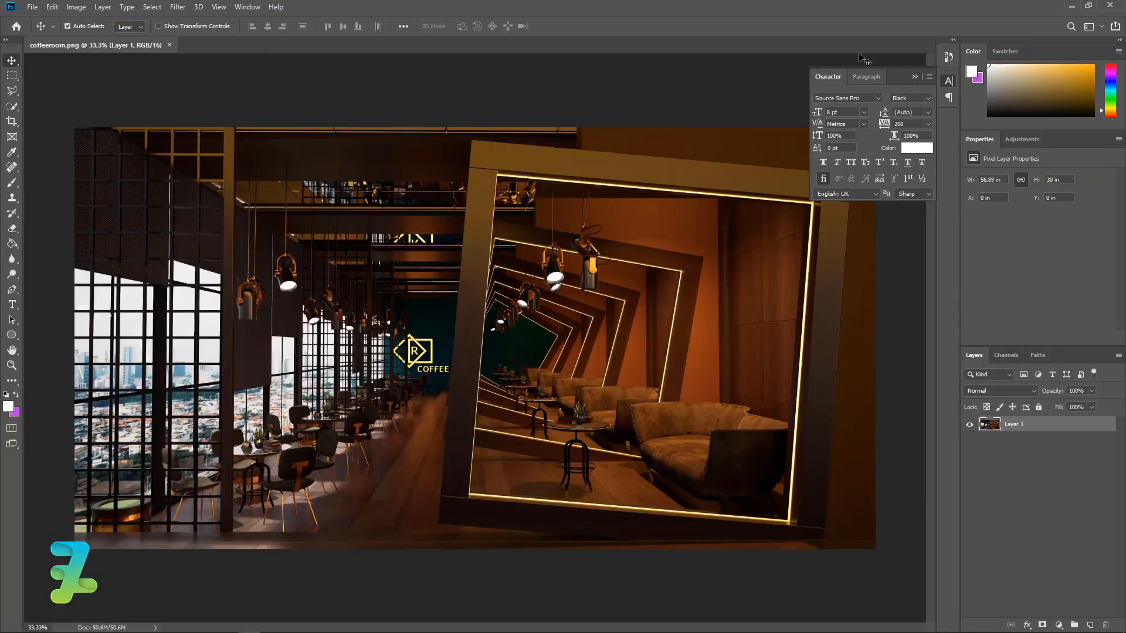
pyautogui.click(913, 79)
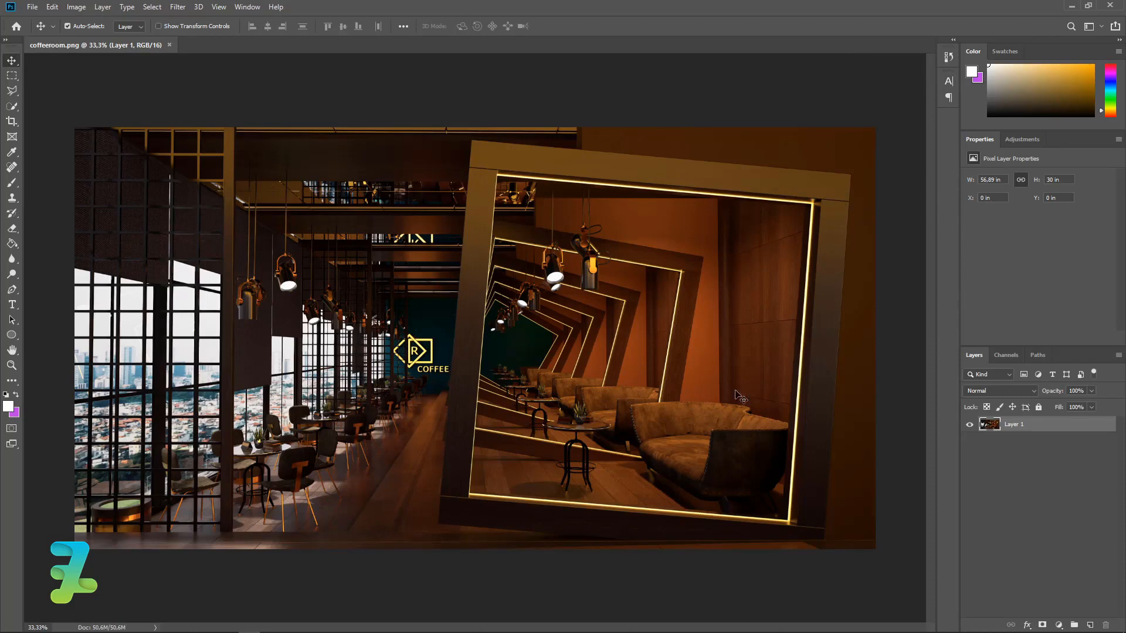
# - Duplicate the render layer and add a Brightness/Contrast adjustment above it with brightness 2 and contrast 2
pyautogui.press('ctrl')
pyautogui.hotkey('ctrl', 'j')
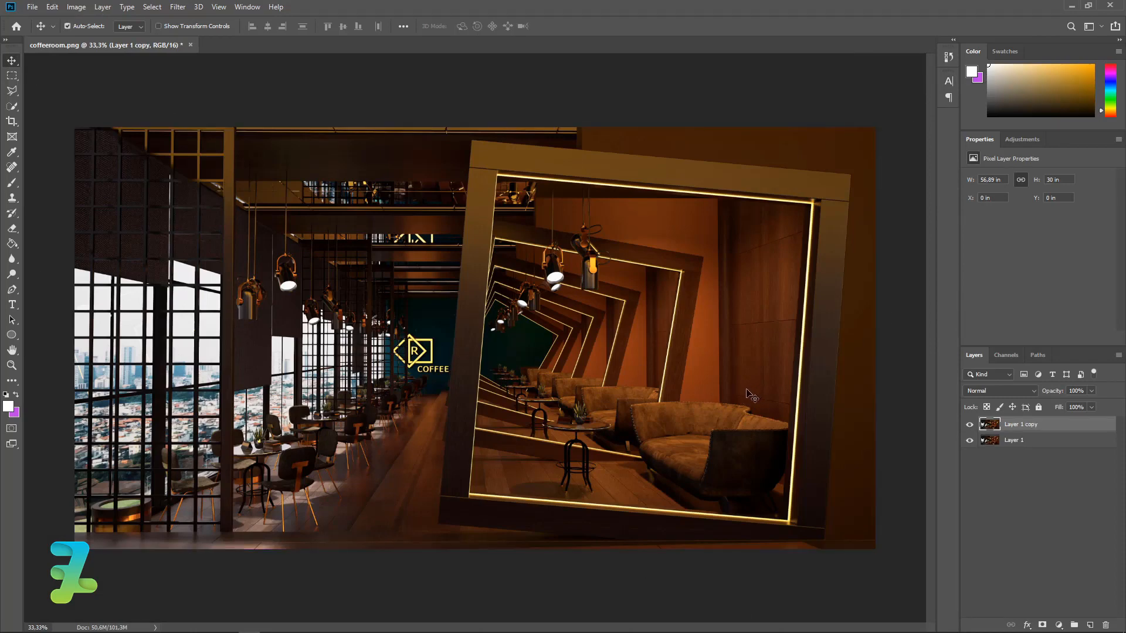
pyautogui.click(1060, 626)
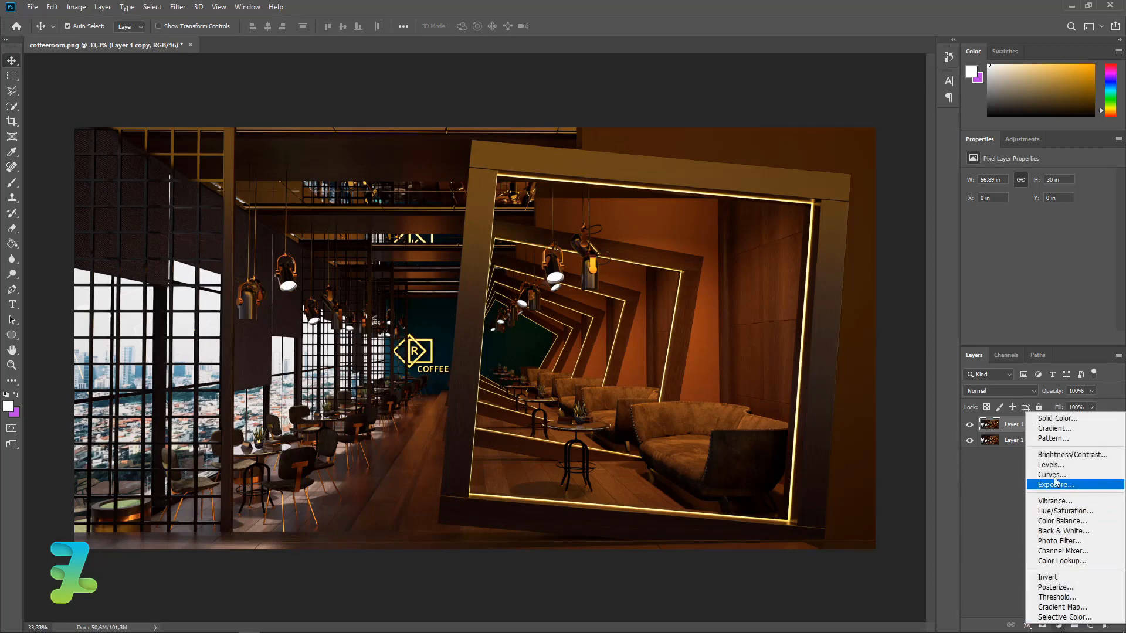
pyautogui.click(1071, 455)
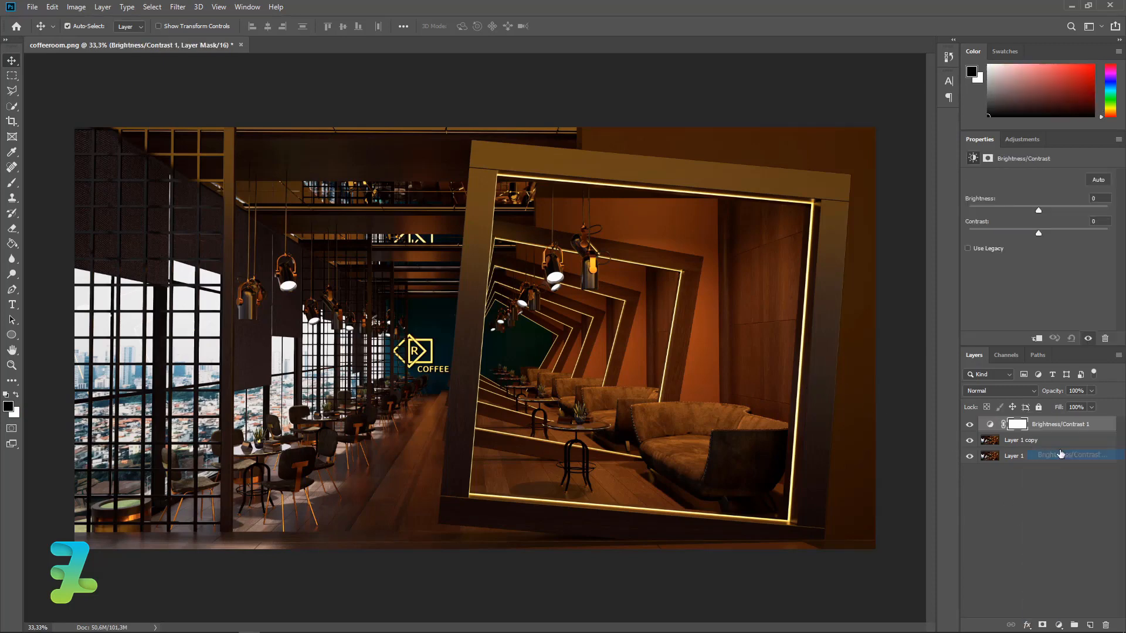
pyautogui.moveTo(1038, 213); pyautogui.dragTo(1062, 246)
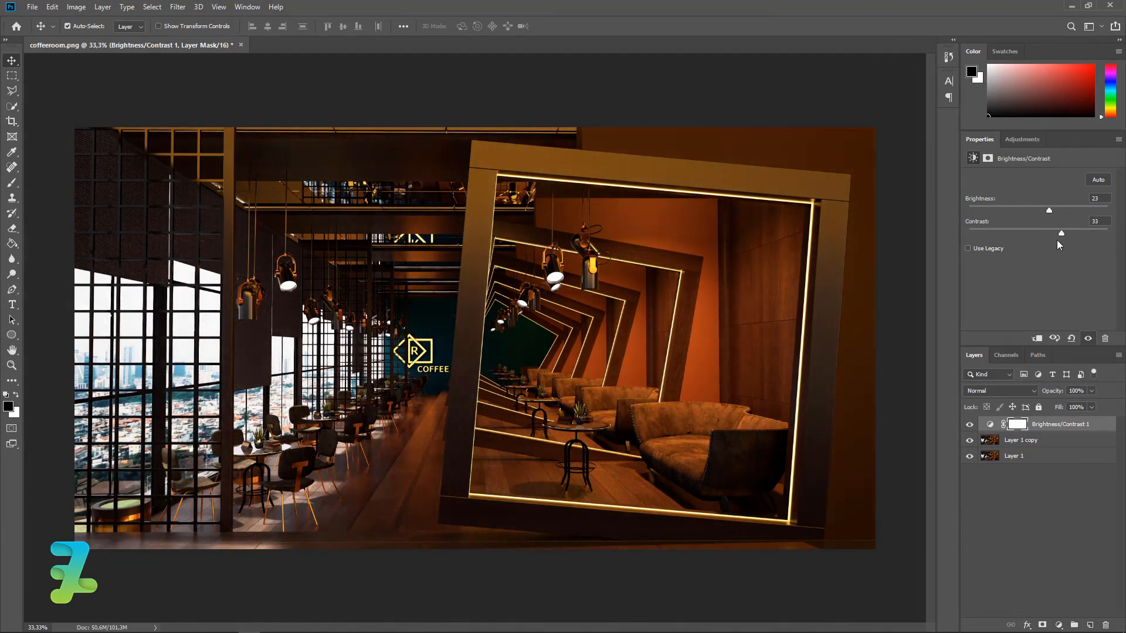
pyautogui.moveTo(1054, 231); pyautogui.dragTo(1040, 241)
pyautogui.moveTo(1048, 210)
pyautogui.mouseDown()
pyautogui.moveTo(1031, 213)
pyautogui.moveTo(1043, 216)
pyautogui.mouseUp()
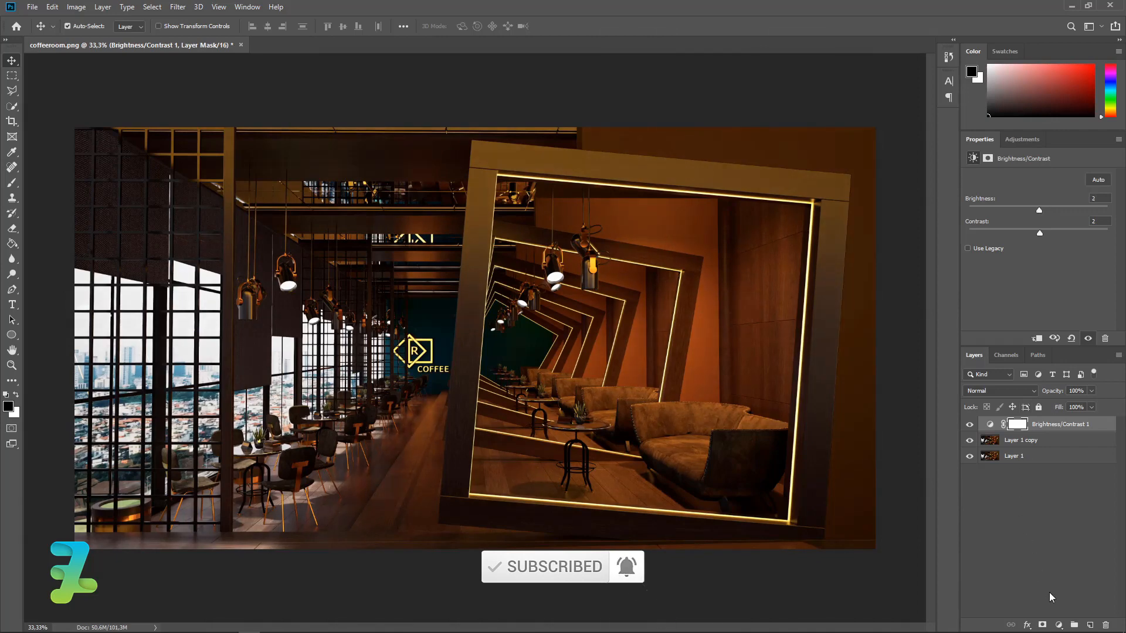
# - Add a Curves adjustment layer that slightly lifts the RGB curve with one point in the shadows and one in the upper midtones
pyautogui.click(1058, 625)
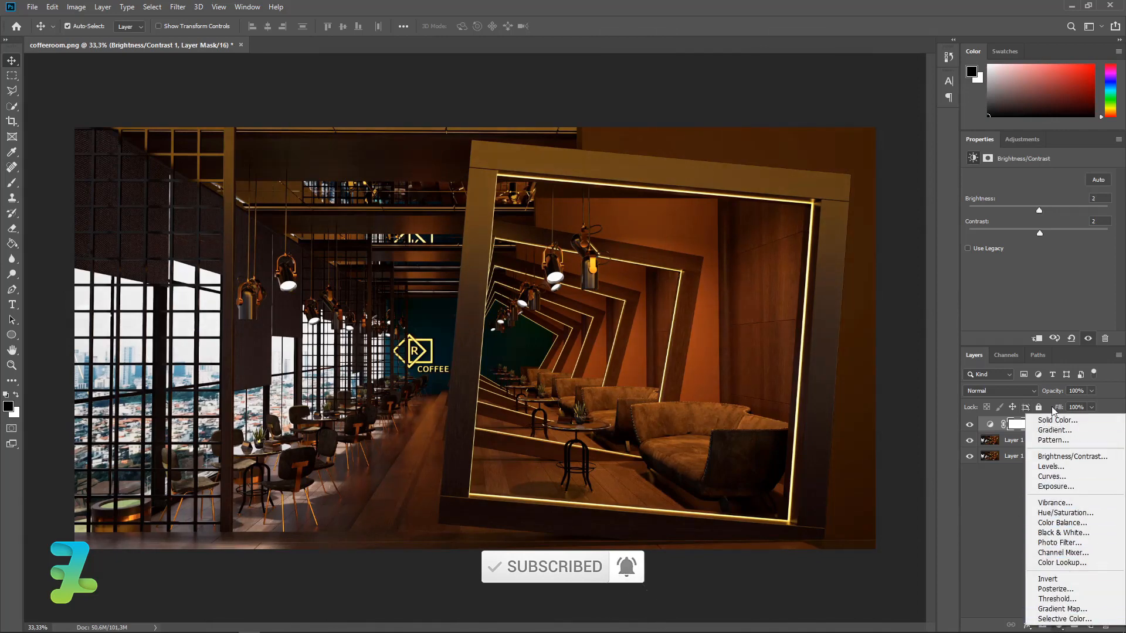
pyautogui.click(1063, 477)
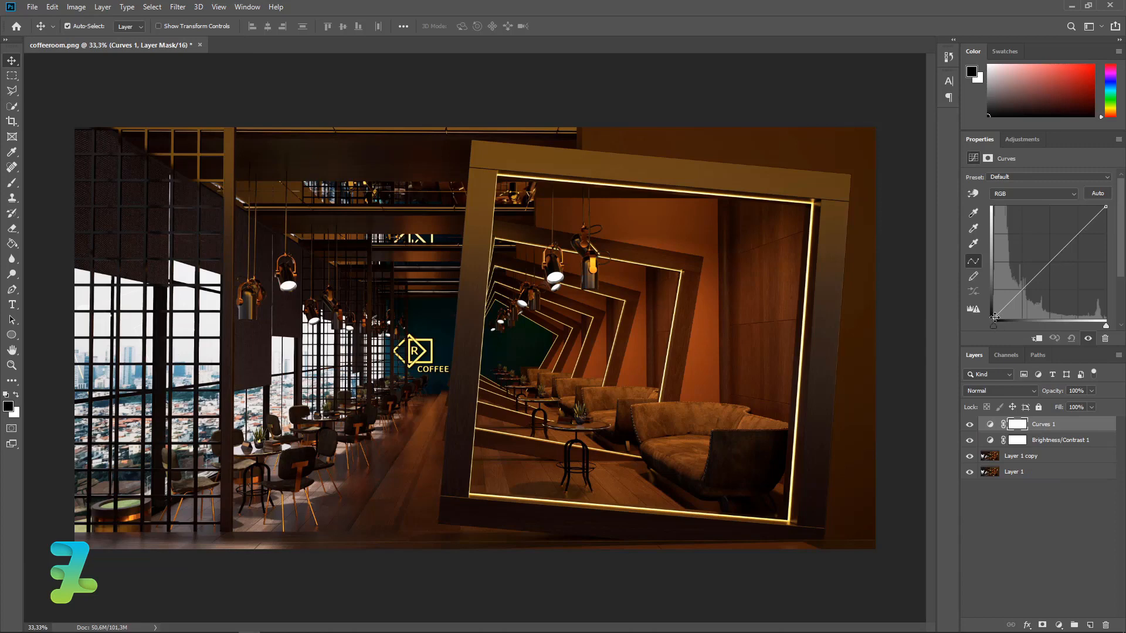
pyautogui.moveTo(995, 317); pyautogui.dragTo(1015, 292)
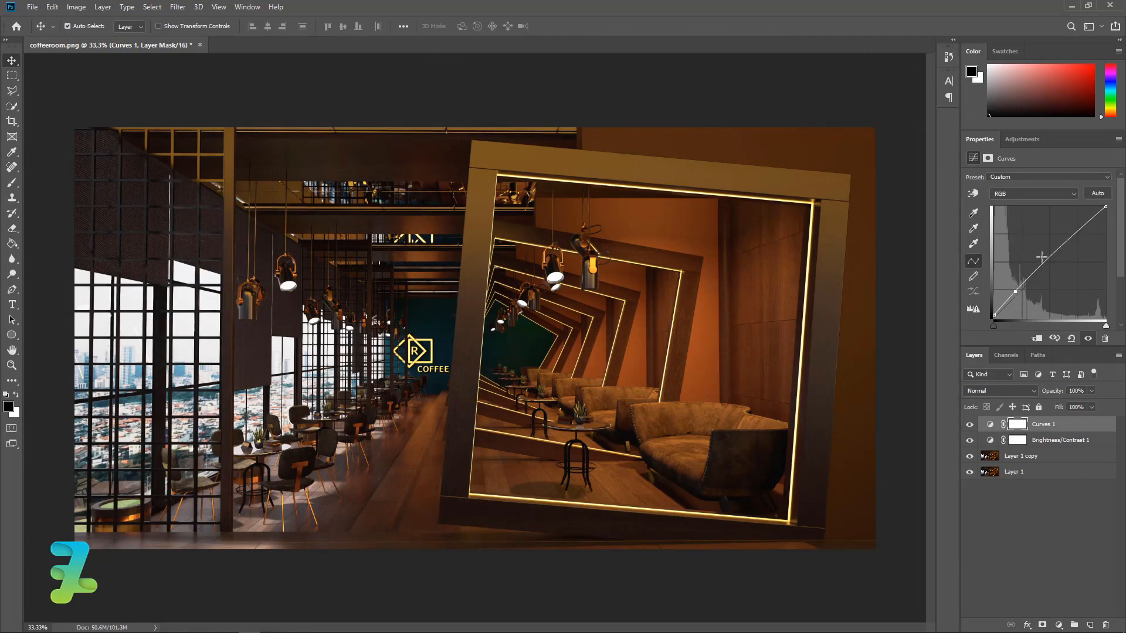
pyautogui.click(1057, 250)
pyautogui.moveTo(1057, 249)
pyautogui.mouseDown()
pyautogui.moveTo(1046, 238)
pyautogui.moveTo(1058, 251)
pyautogui.mouseUp()
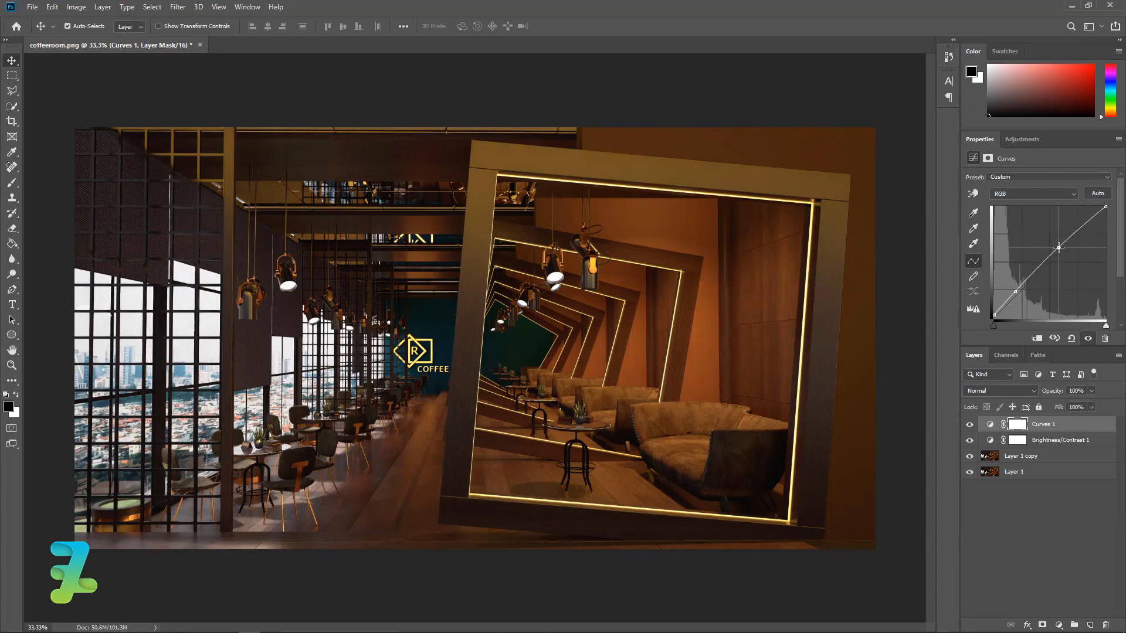